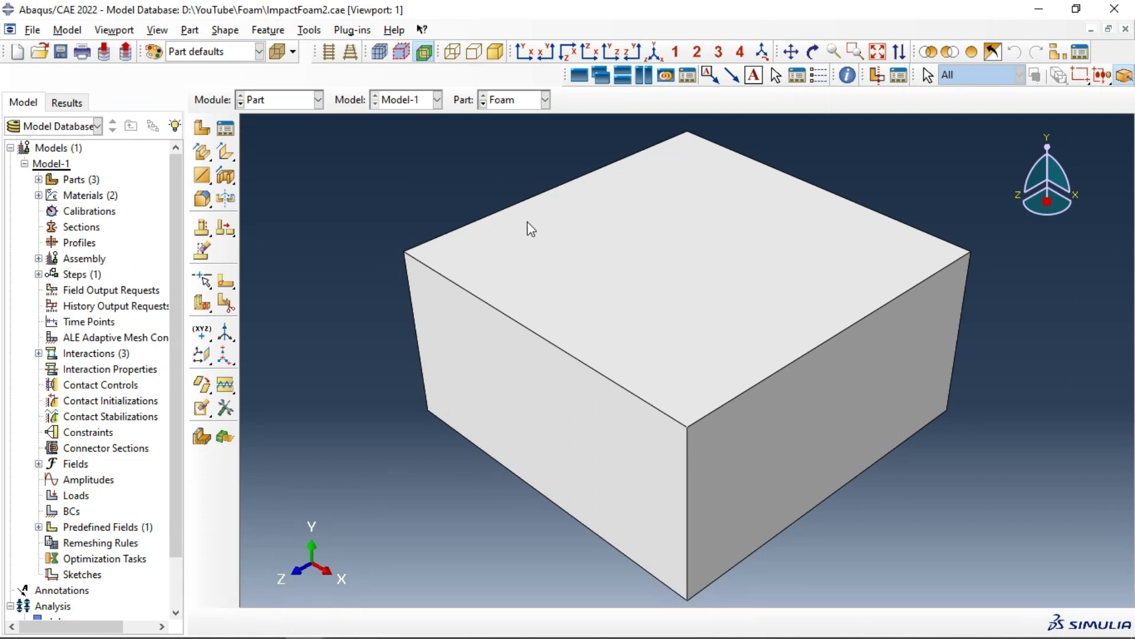
# Display the Ground part and then the RigidBall part to view their geometry
pyautogui.click(37, 179)
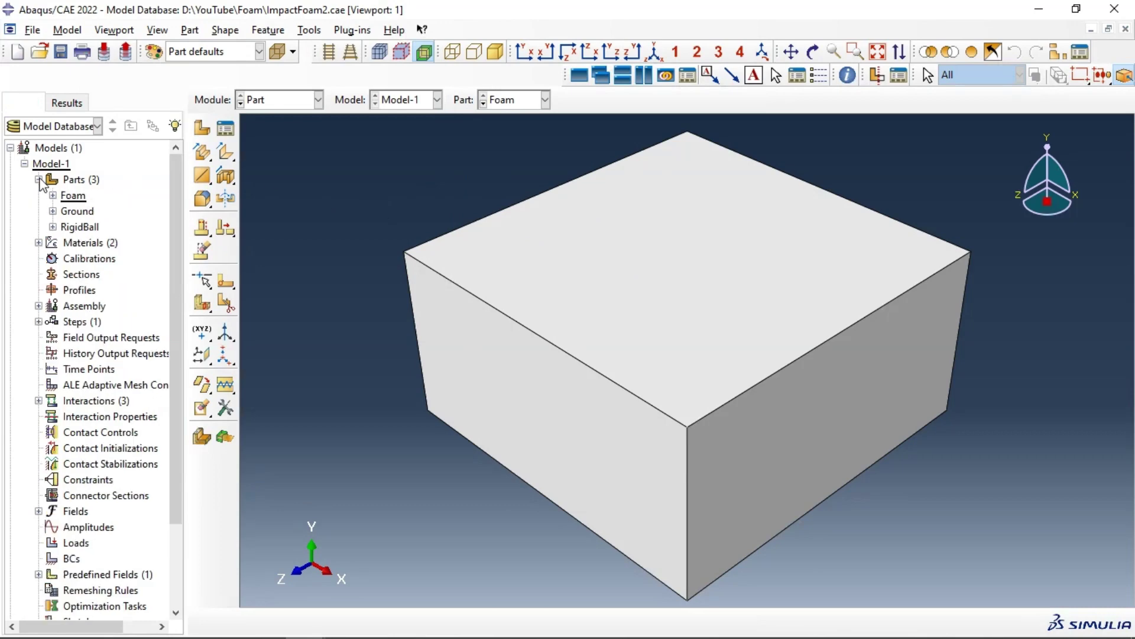
pyautogui.click(496, 105)
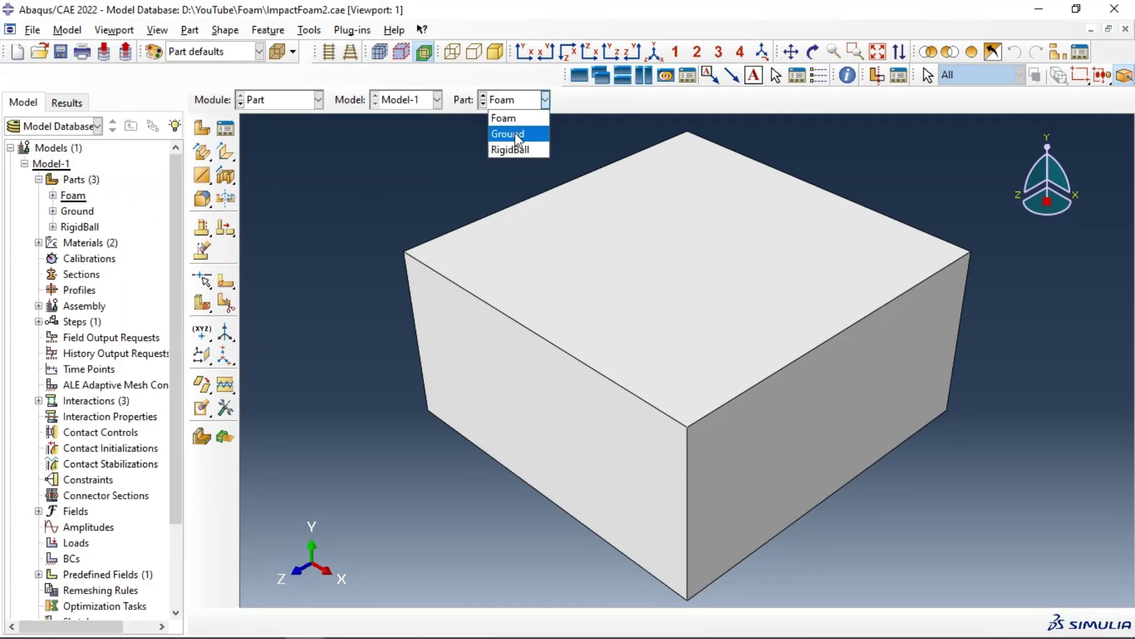
pyautogui.click(502, 129)
pyautogui.click(502, 103)
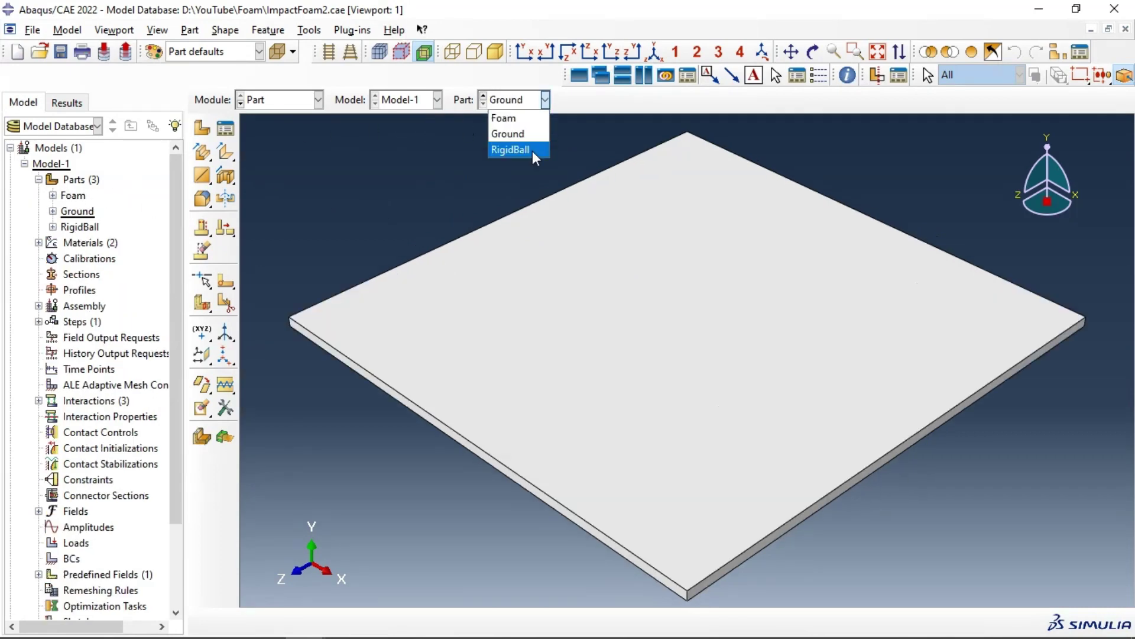
pyautogui.click(532, 151)
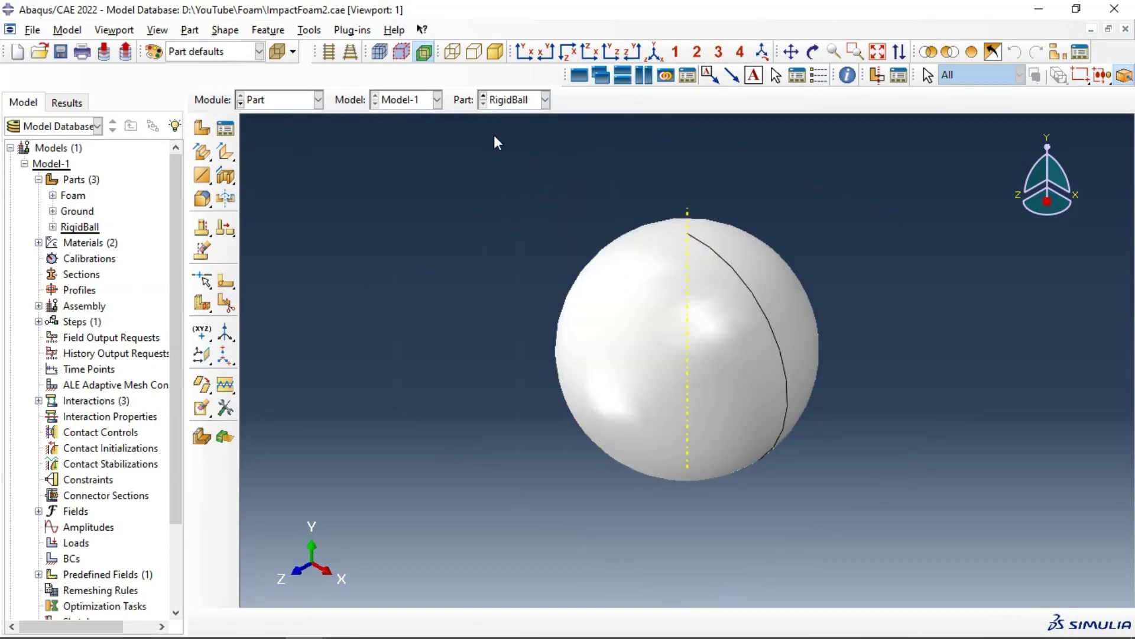
# Examine the Foam part's solid extrude feature, checking its depth and the dimensions in its section sketch
pyautogui.click(52, 196)
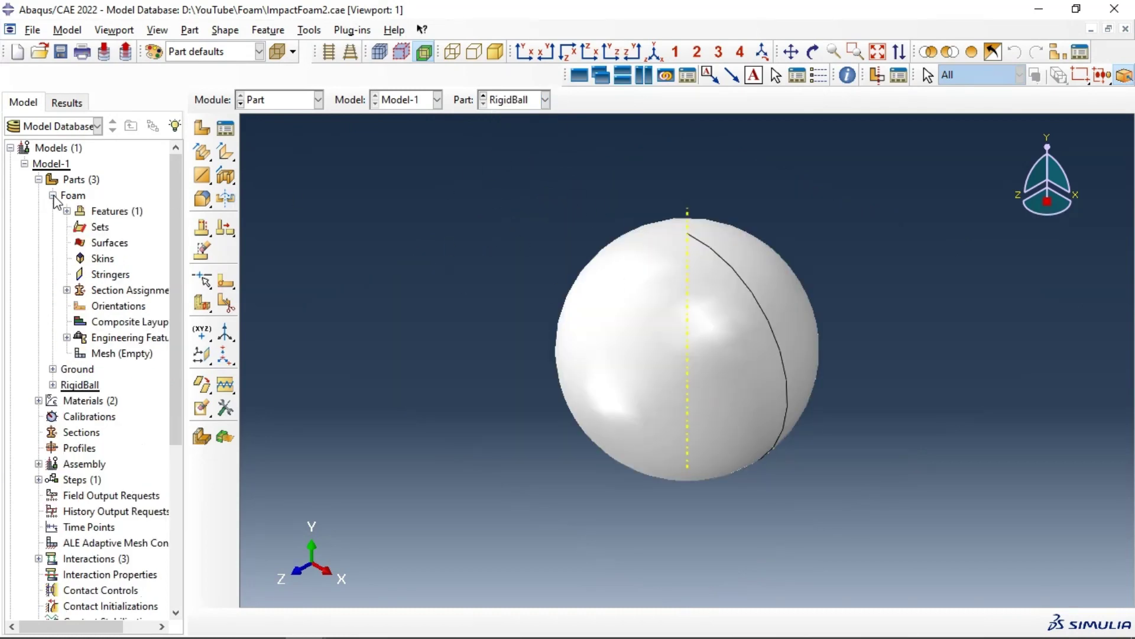
pyautogui.click(67, 211)
pyautogui.click(104, 229)
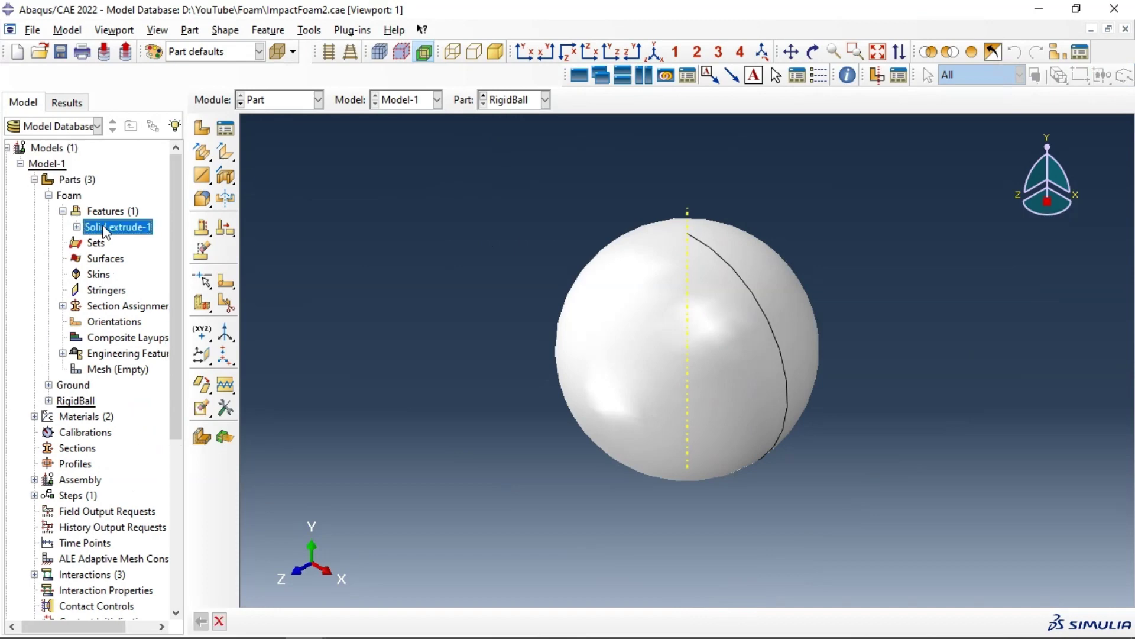
pyautogui.click(104, 212)
pyautogui.rightClick(101, 228)
pyautogui.click(129, 253)
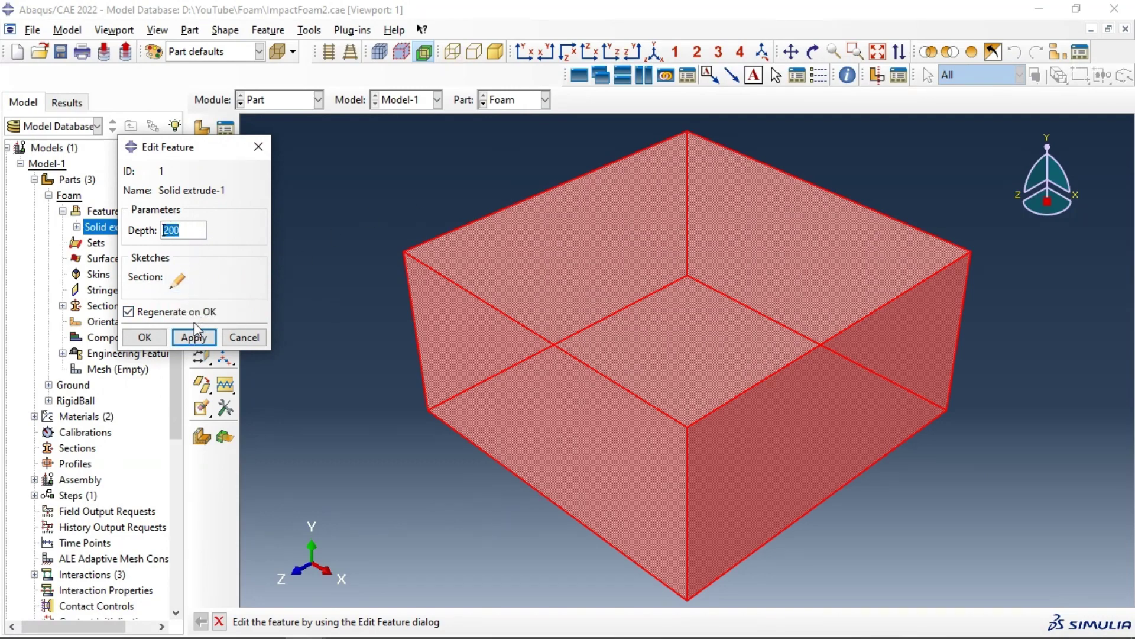
pyautogui.click(178, 281)
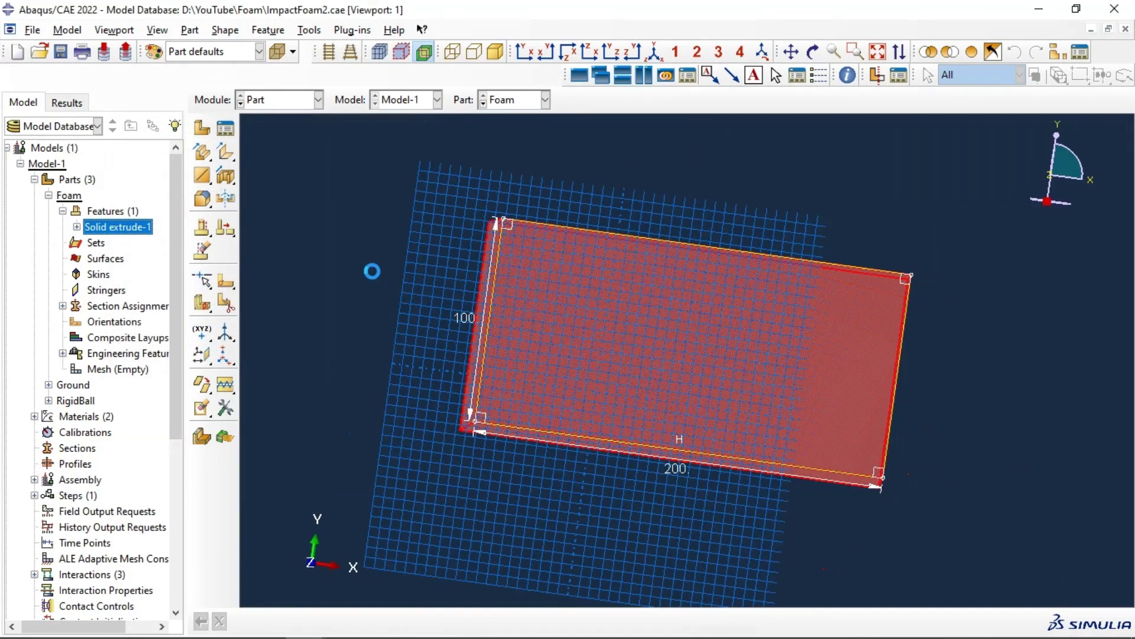
pyautogui.scroll(-2, 842, 432)
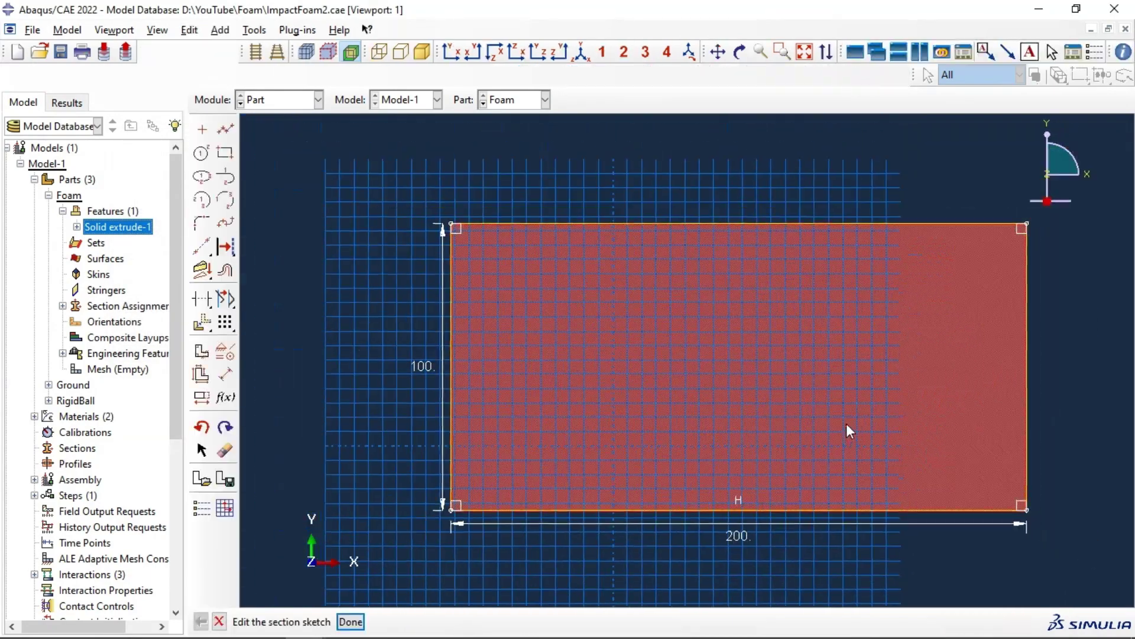
pyautogui.click(351, 621)
pyautogui.click(144, 338)
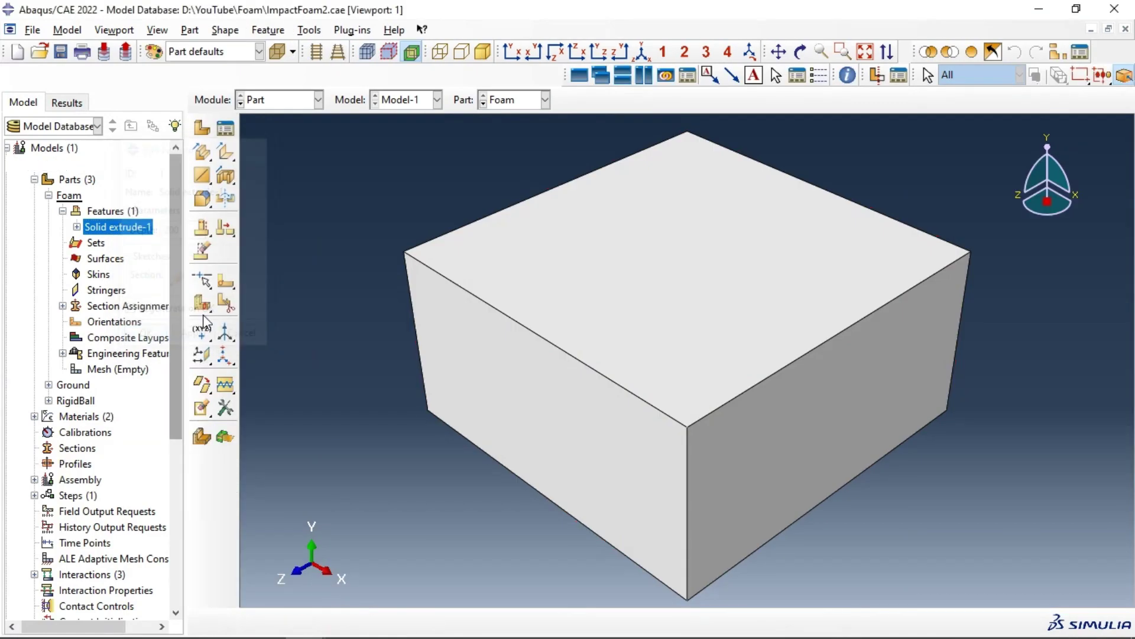
pyautogui.click(62, 211)
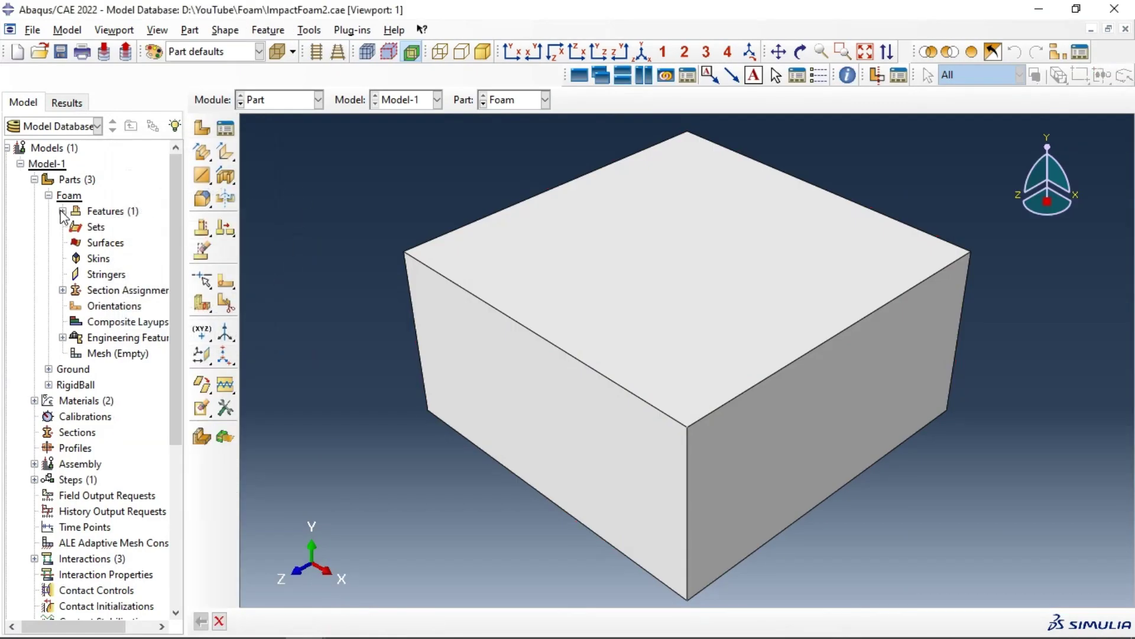
pyautogui.click(49, 196)
# Examine the Ground part's solid extrude feature, checking its depth and section sketch dimensions
pyautogui.click(48, 211)
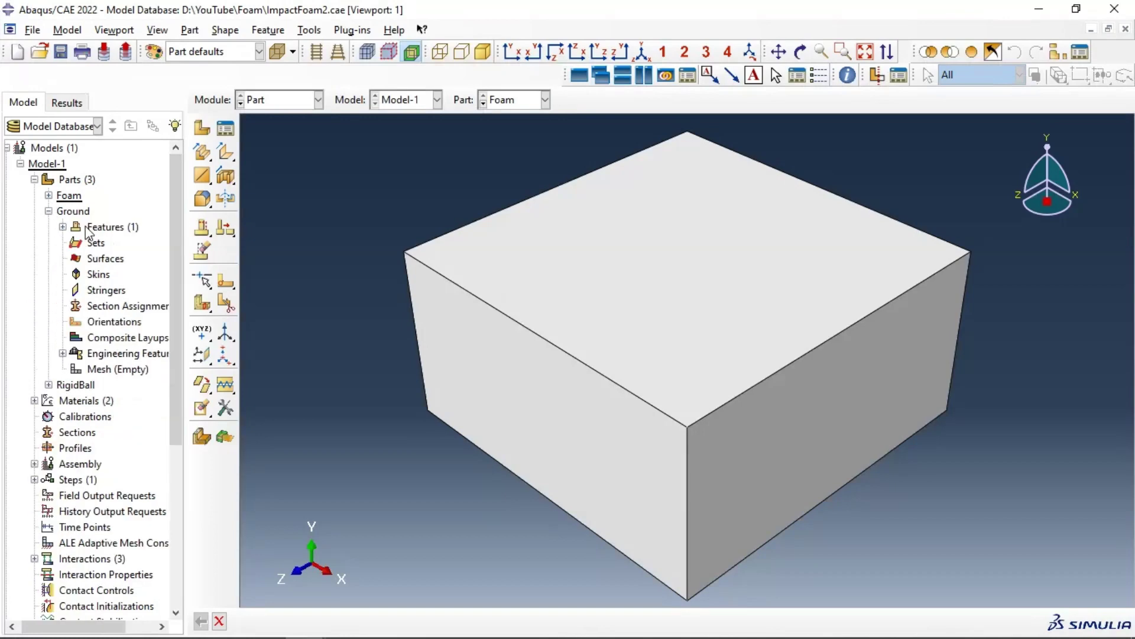
pyautogui.click(62, 227)
pyautogui.click(101, 243)
pyautogui.rightClick(100, 244)
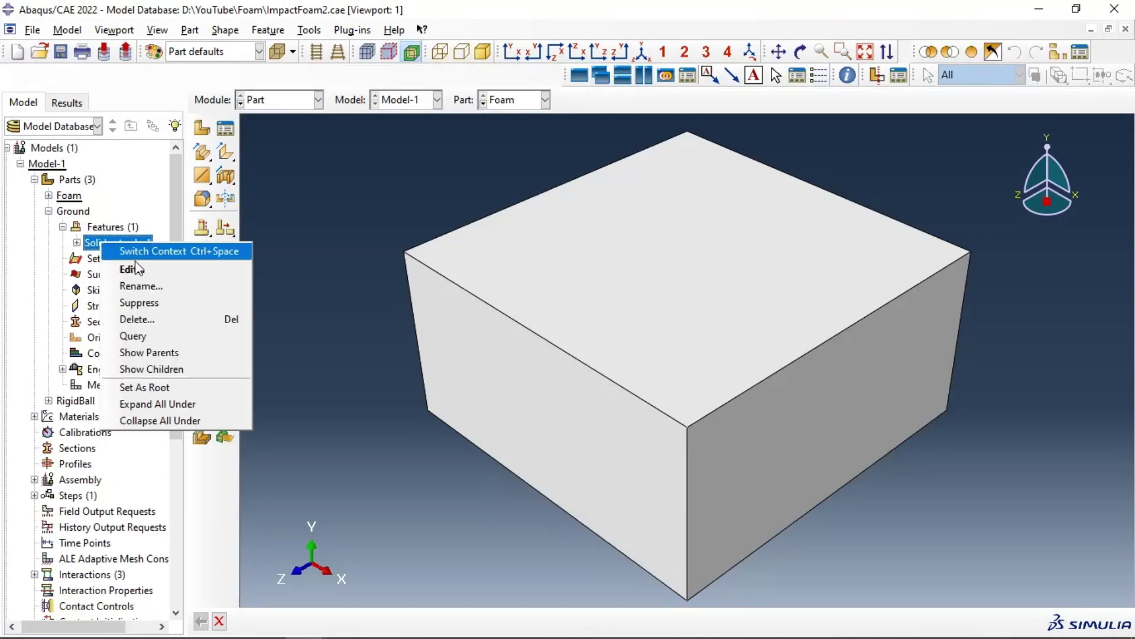
pyautogui.click(133, 268)
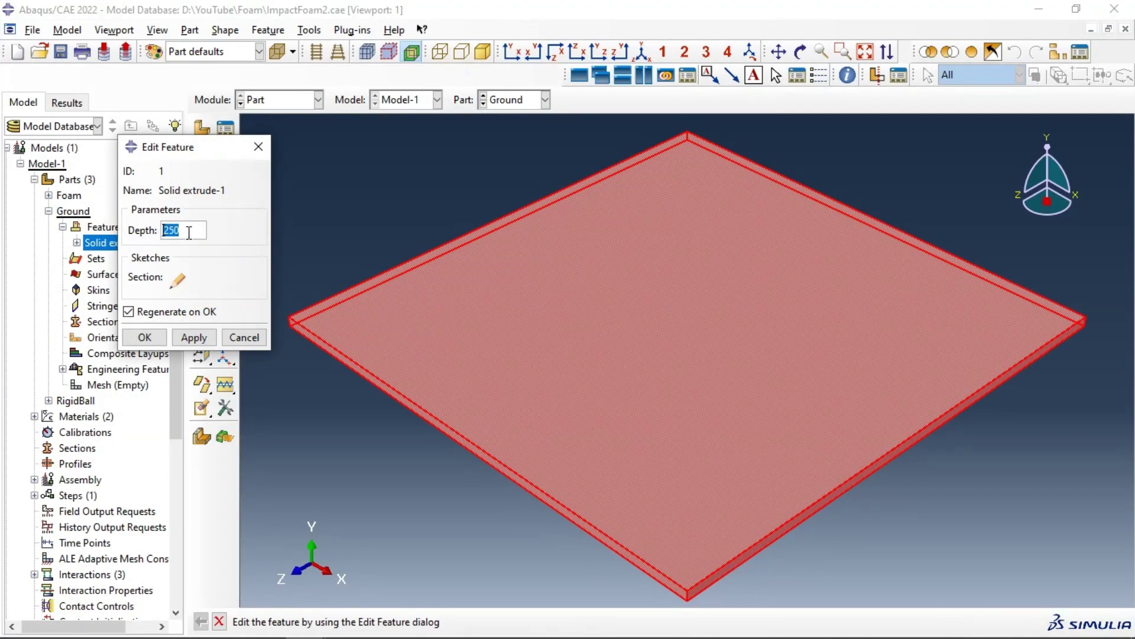
pyautogui.click(177, 278)
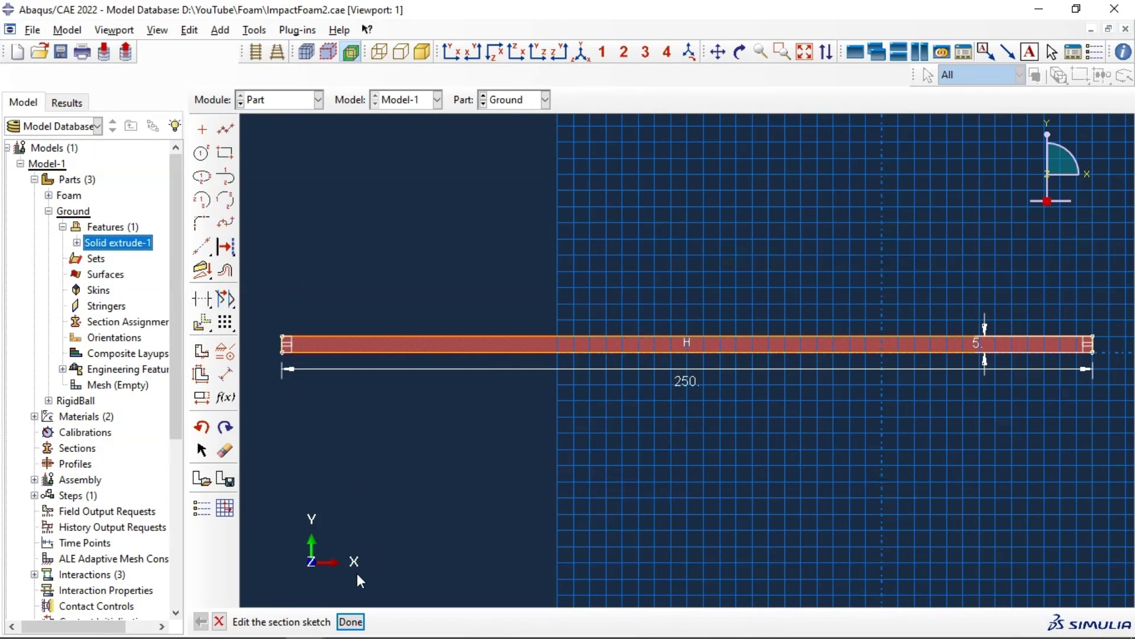
pyautogui.click(351, 620)
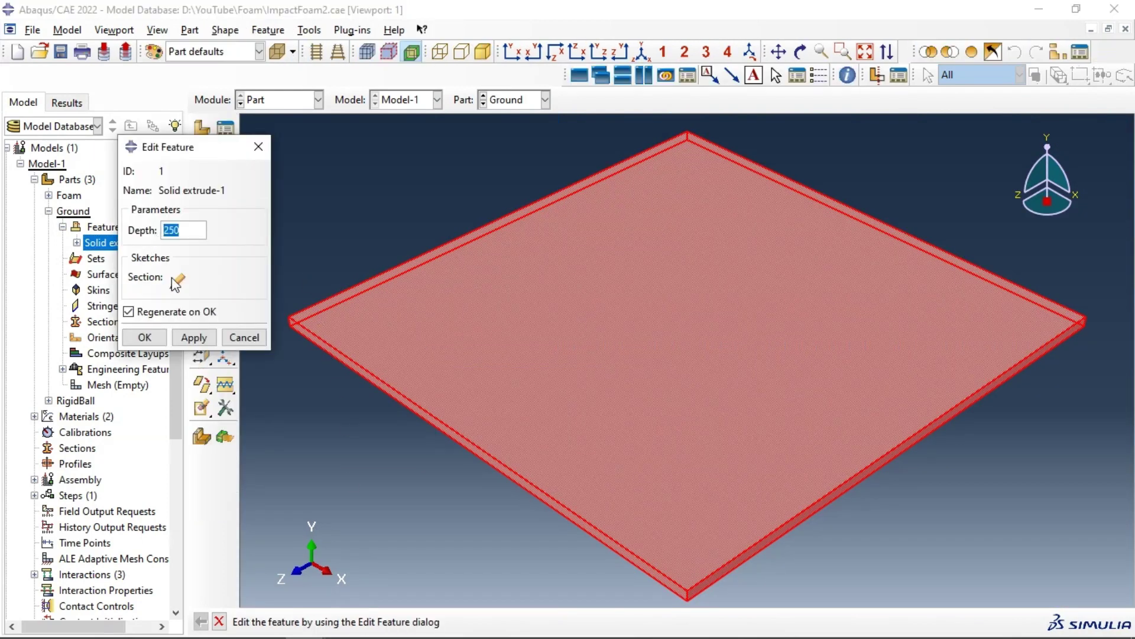
pyautogui.click(144, 337)
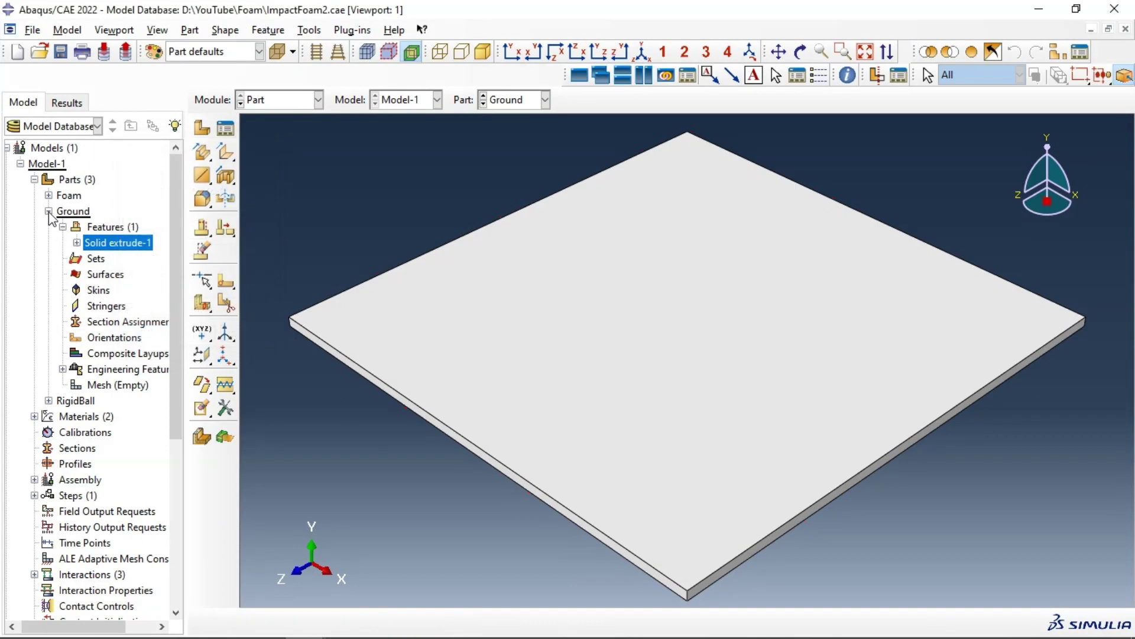
pyautogui.click(49, 211)
# Open the section sketch of the RigidBall part's solid revolve feature for inspection
pyautogui.click(49, 227)
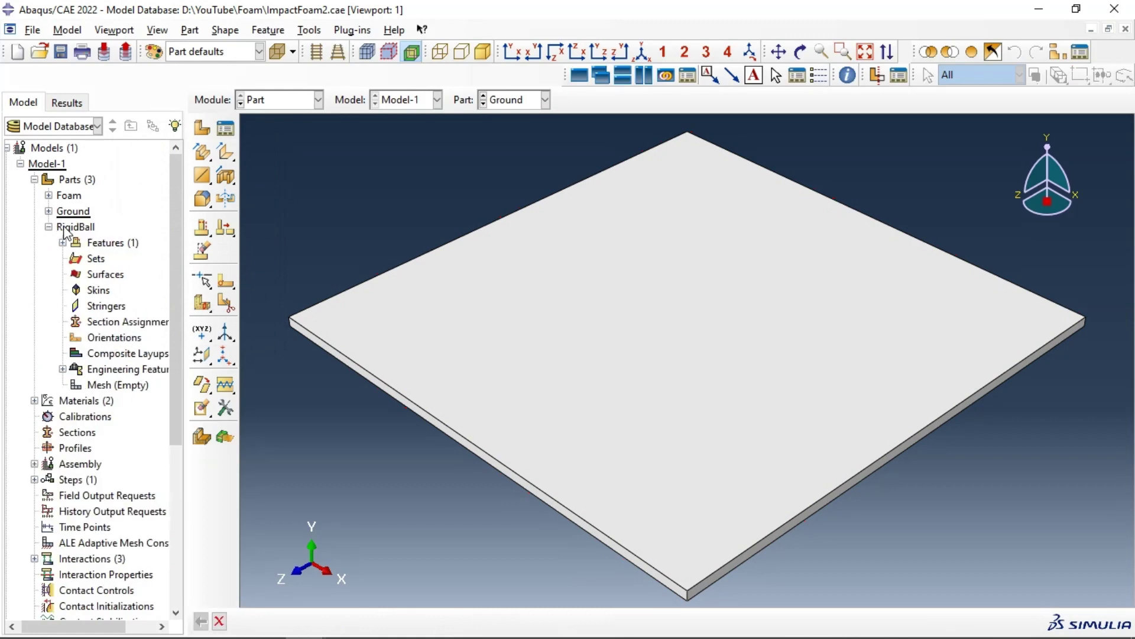
pyautogui.click(101, 243)
pyautogui.rightClick(99, 245)
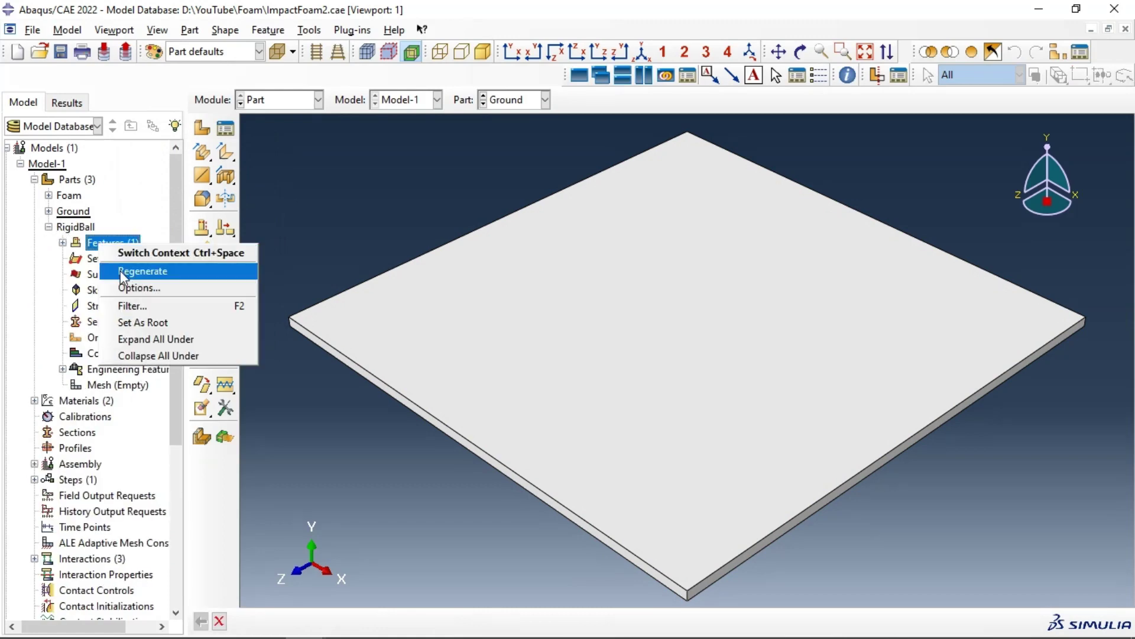
pyautogui.click(65, 248)
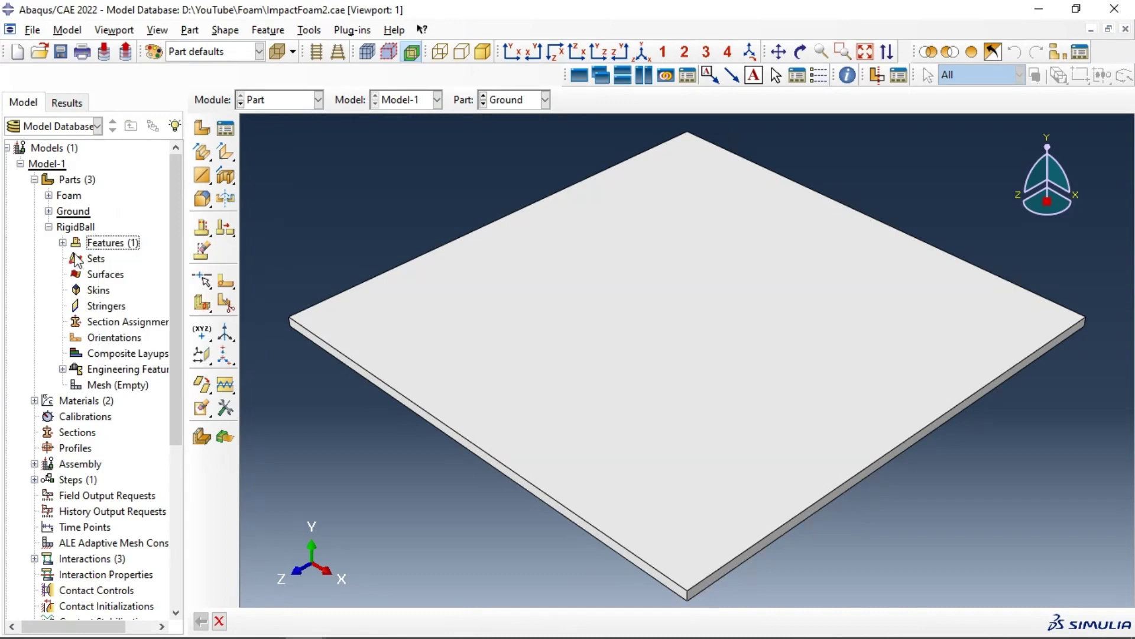
pyautogui.click(62, 243)
pyautogui.click(107, 261)
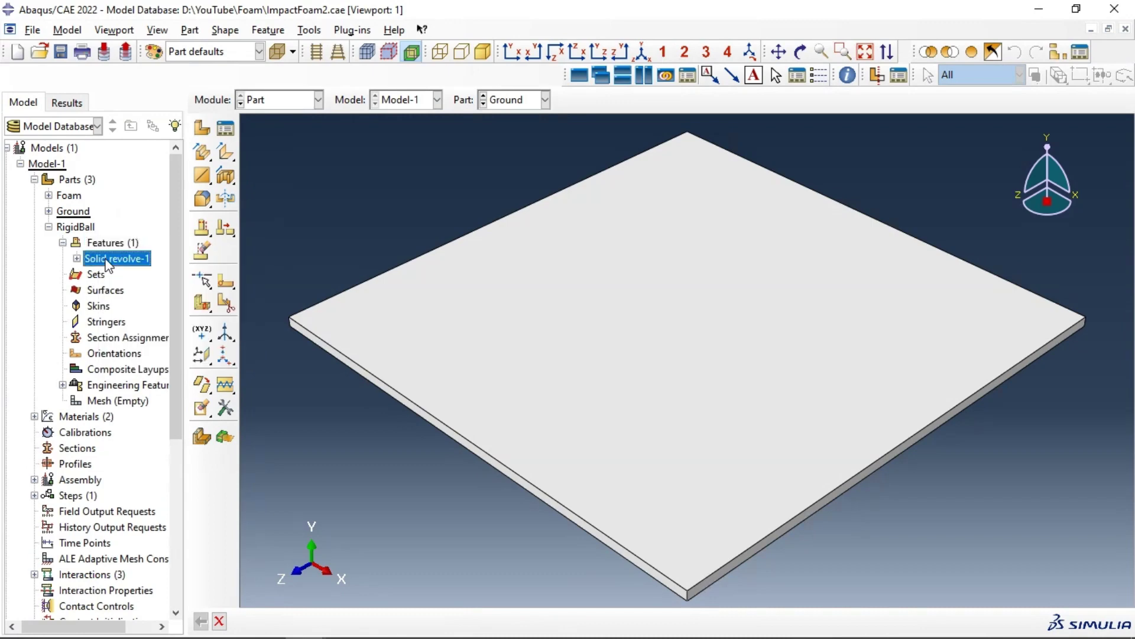
pyautogui.rightClick(107, 261)
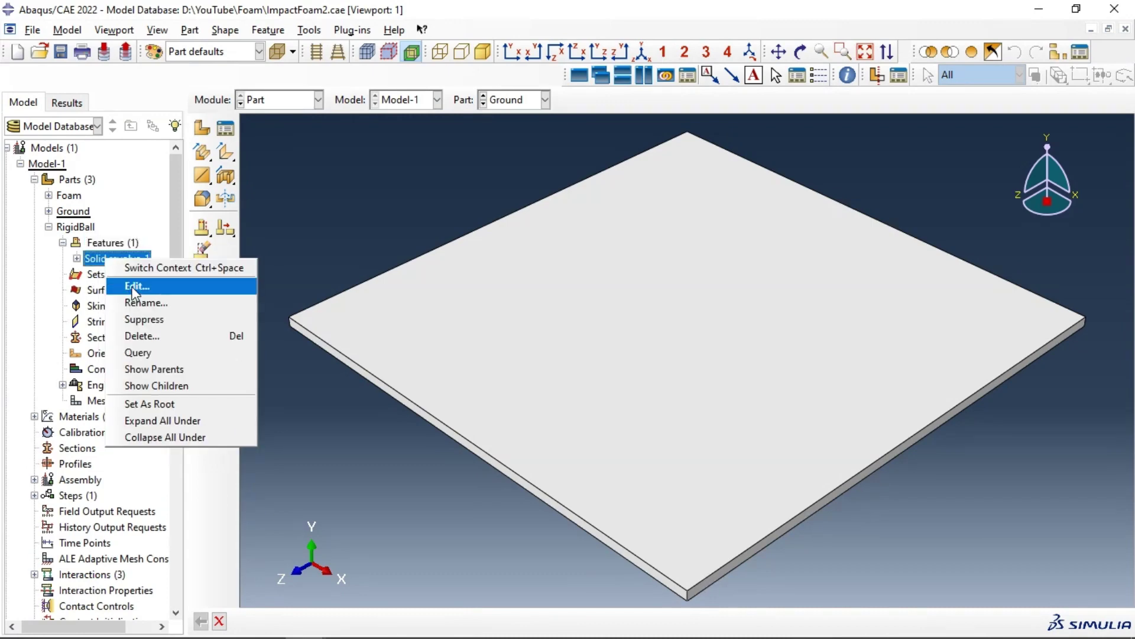
pyautogui.click(135, 287)
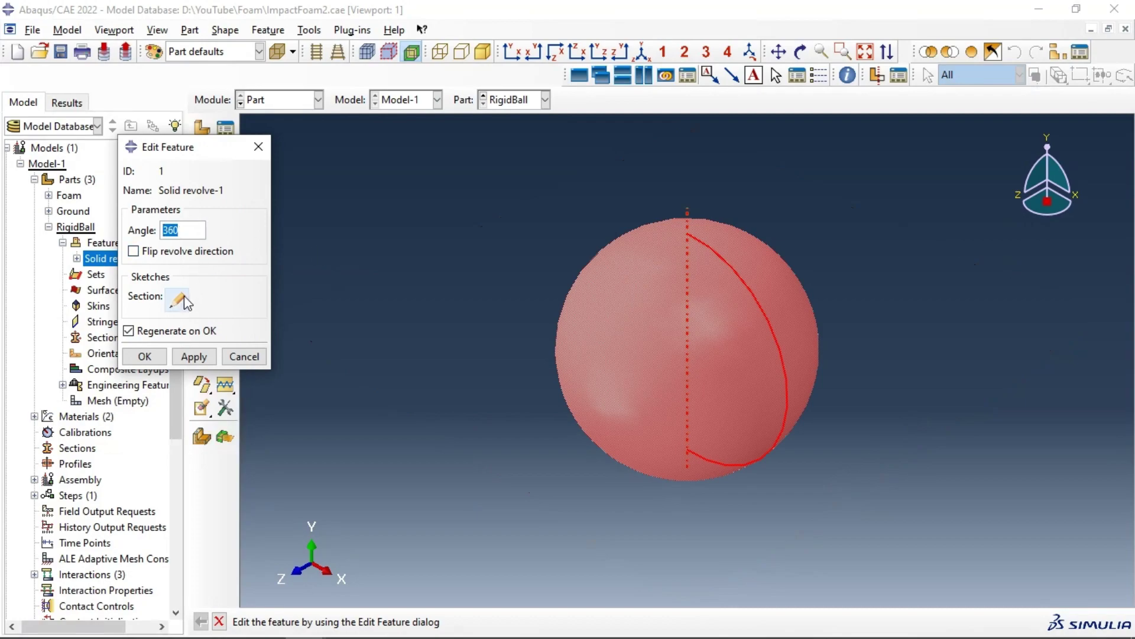
pyautogui.click(180, 300)
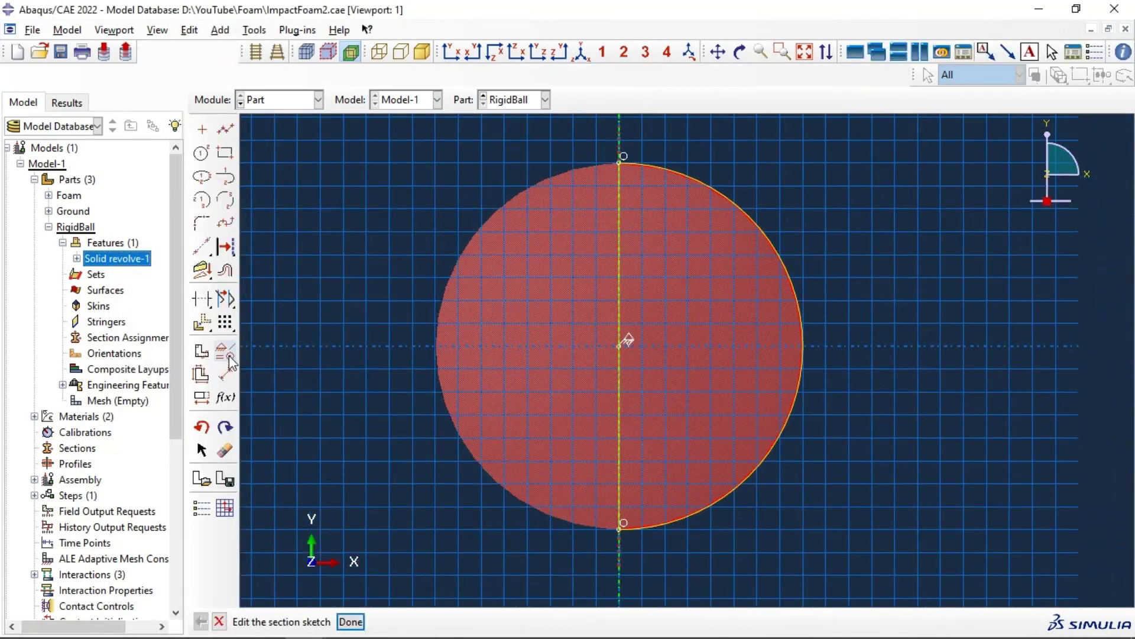
# Check the radius of the ball's profile arc with a trial dimension, cancel it, and close the sketch and feature editor
pyautogui.click(226, 374)
pyautogui.click(804, 291)
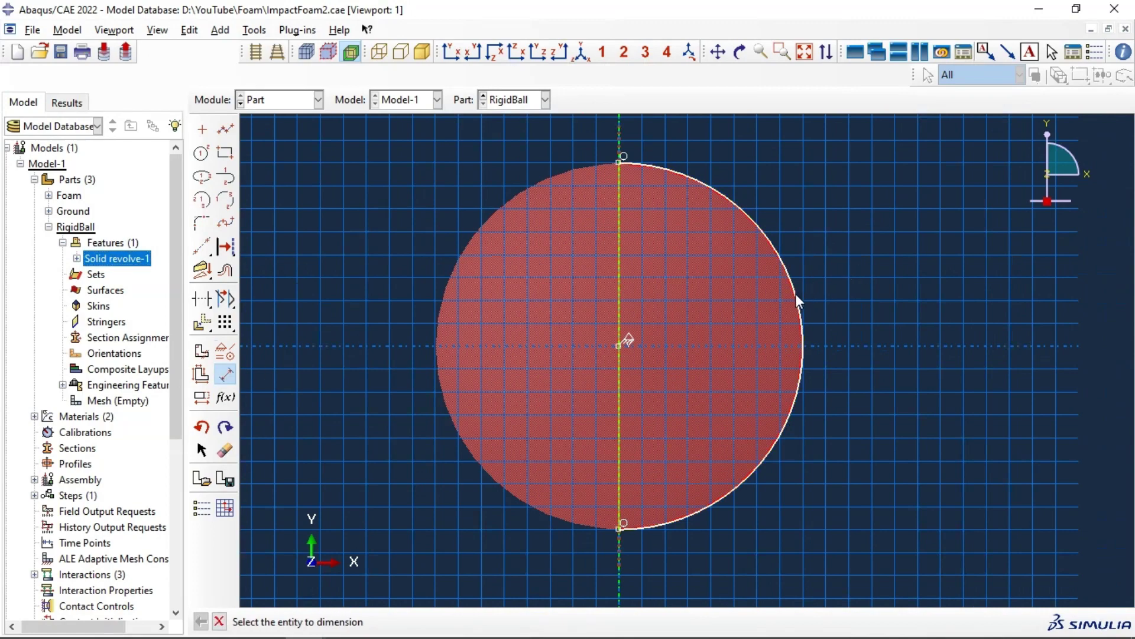
pyautogui.click(910, 283)
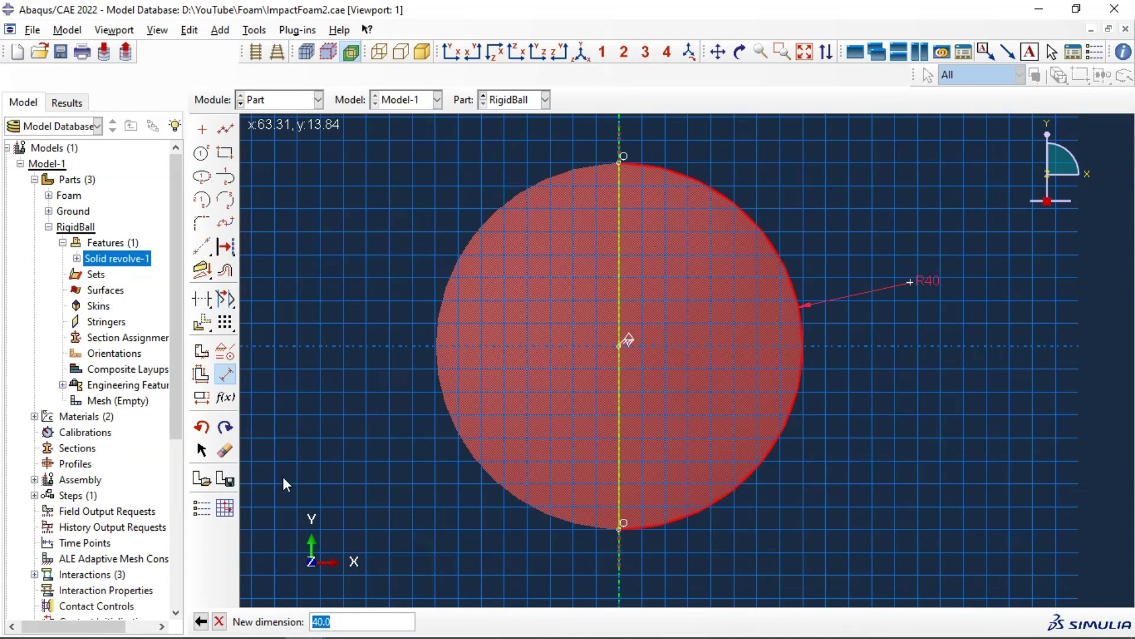
pyautogui.click(218, 622)
pyautogui.click(351, 621)
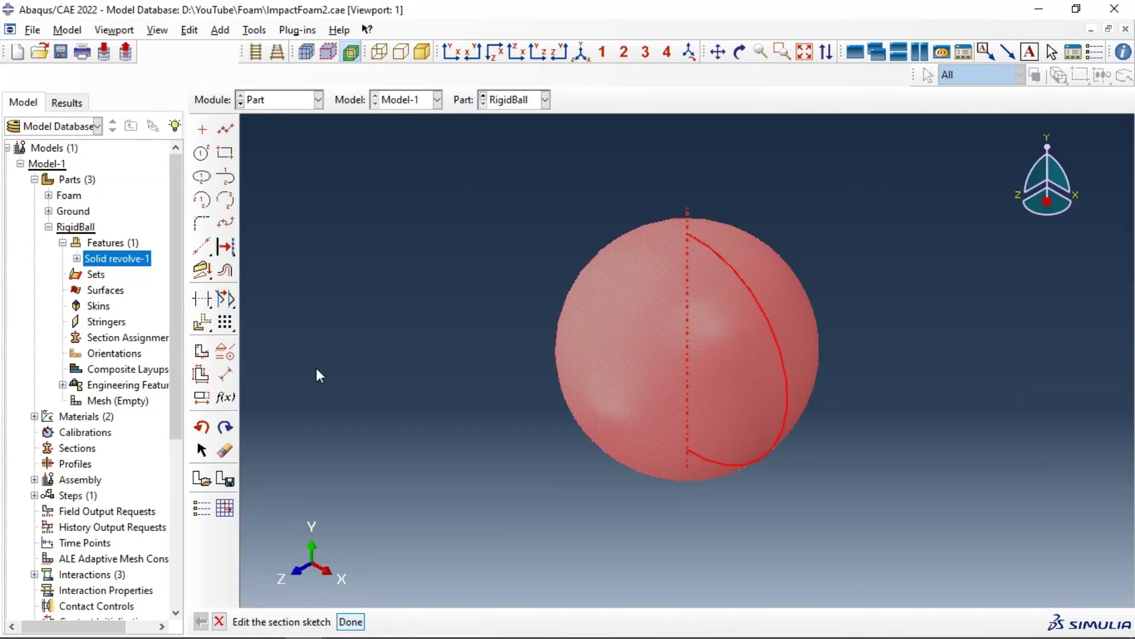
pyautogui.click(144, 356)
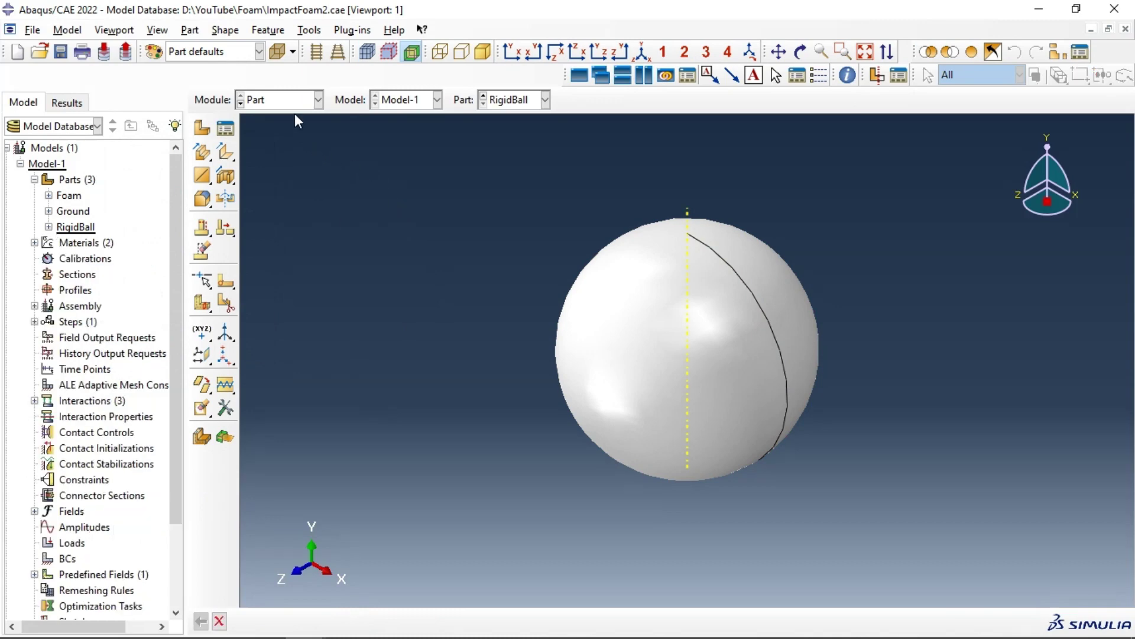
# In the Assembly module, try to create dependent instances of the Foam, Ground and RigidBall parts
pyautogui.click(264, 102)
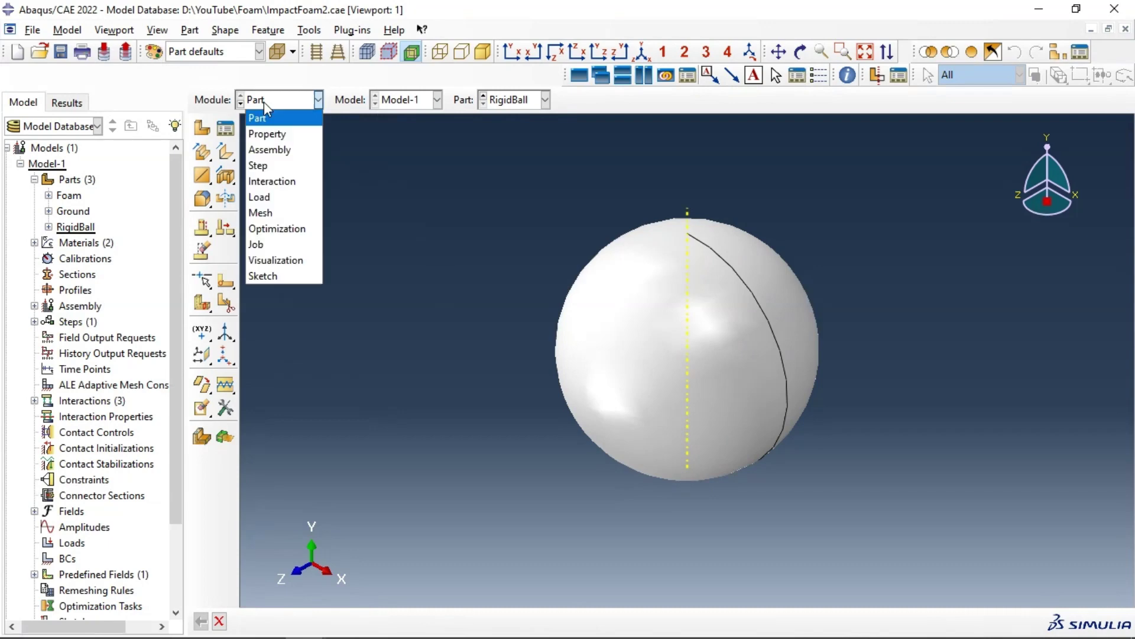
pyautogui.click(289, 150)
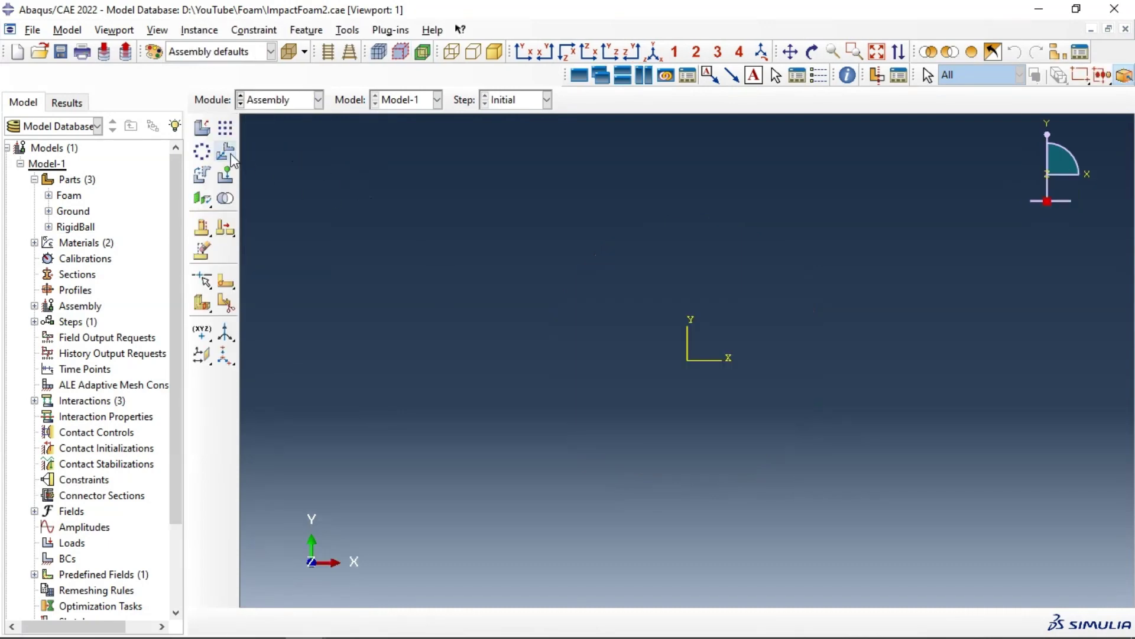
pyautogui.click(202, 128)
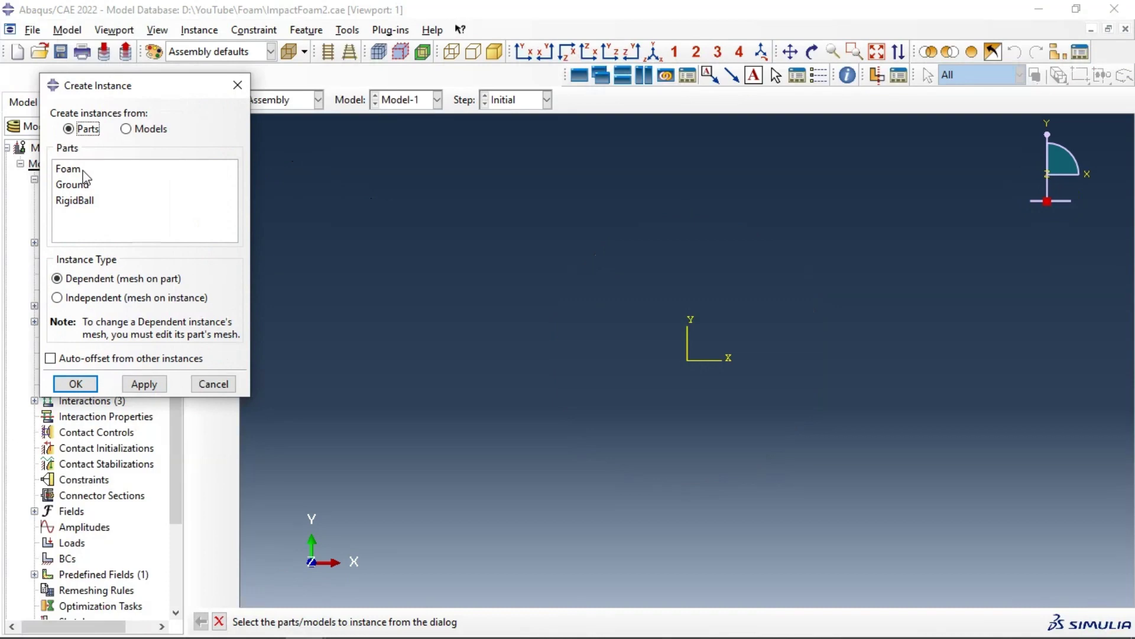
pyautogui.click(85, 172)
pyautogui.keyDown('shift'); pyautogui.click(85, 186); pyautogui.keyUp('shift')
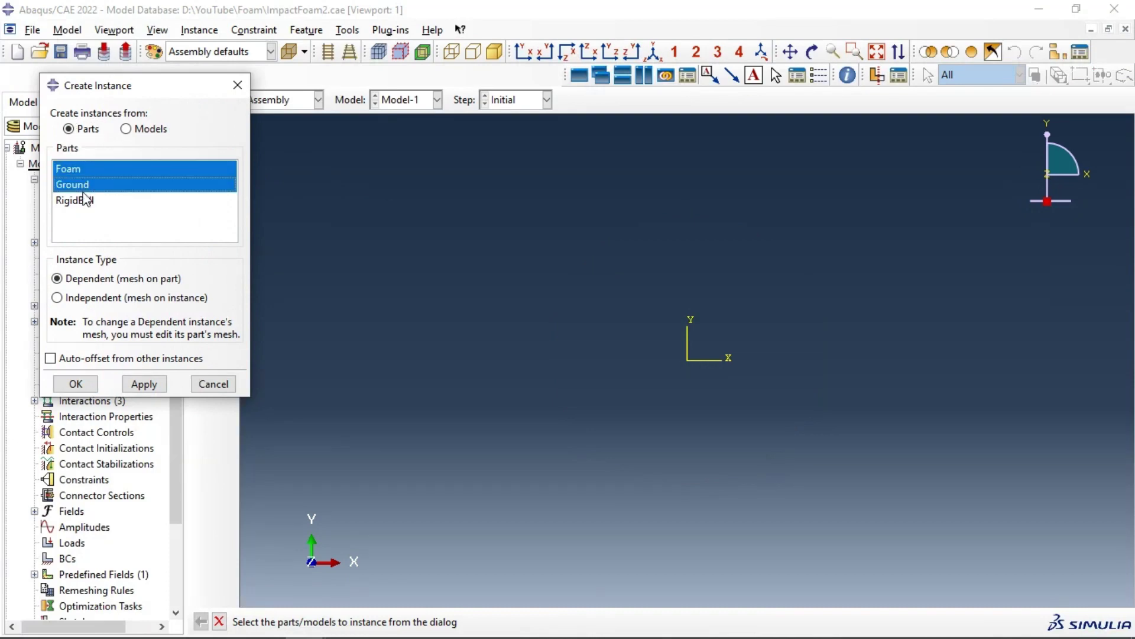
pyautogui.keyDown('shift'); pyautogui.click(86, 199); pyautogui.keyUp('shift')
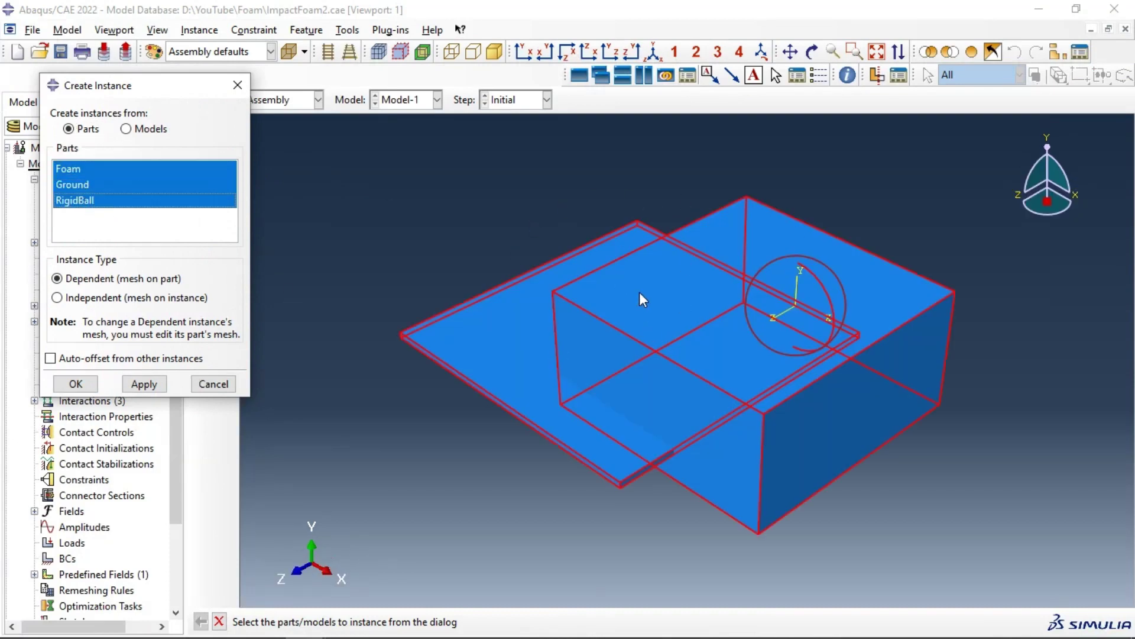
pyautogui.scroll(-2, 570, 248)
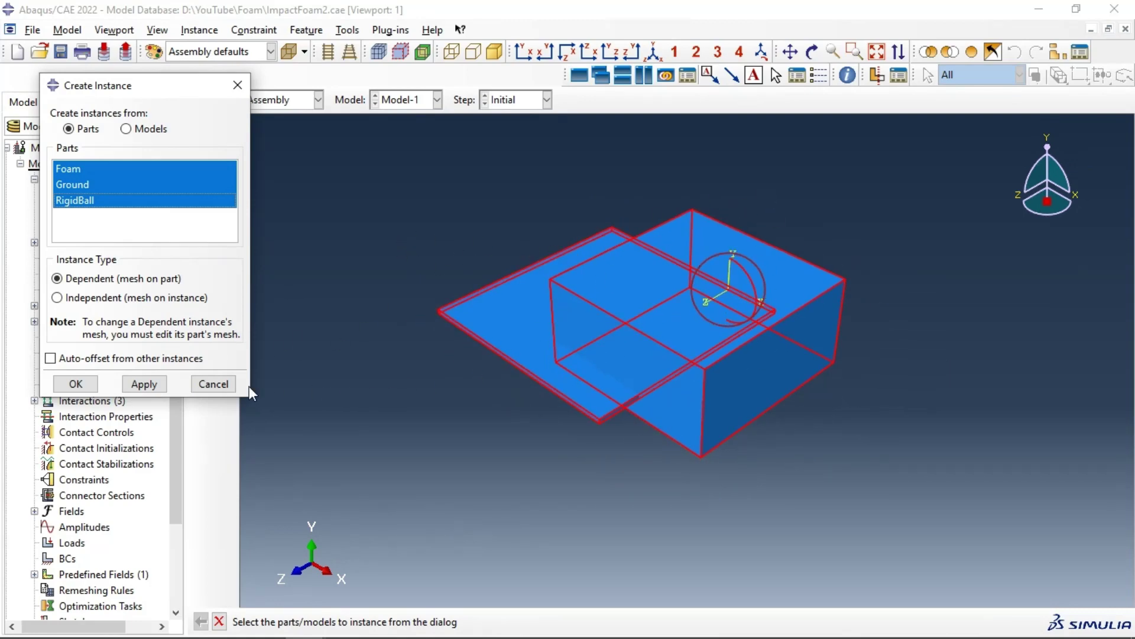
pyautogui.click(158, 385)
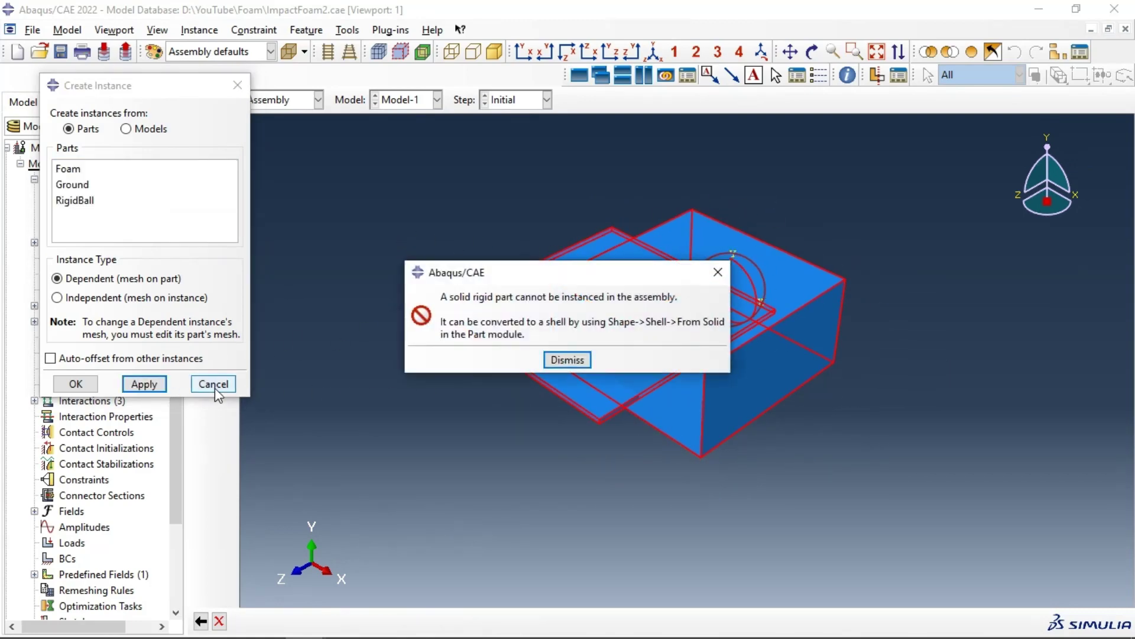
# Abandon the instance creation and switch to the Part module
pyautogui.click(567, 360)
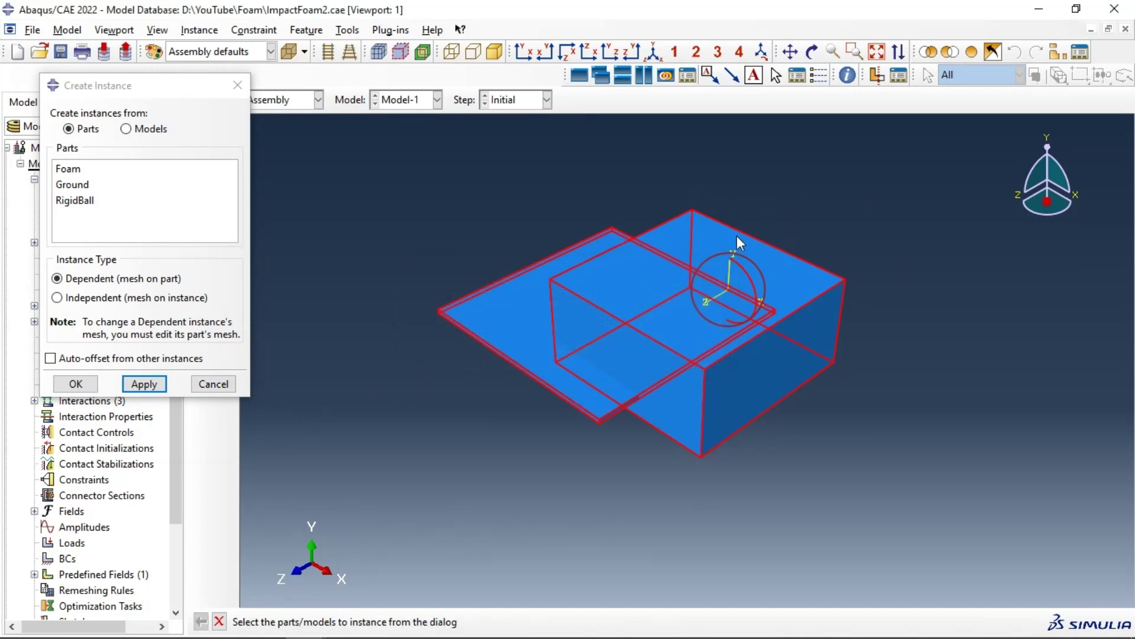
pyautogui.click(206, 385)
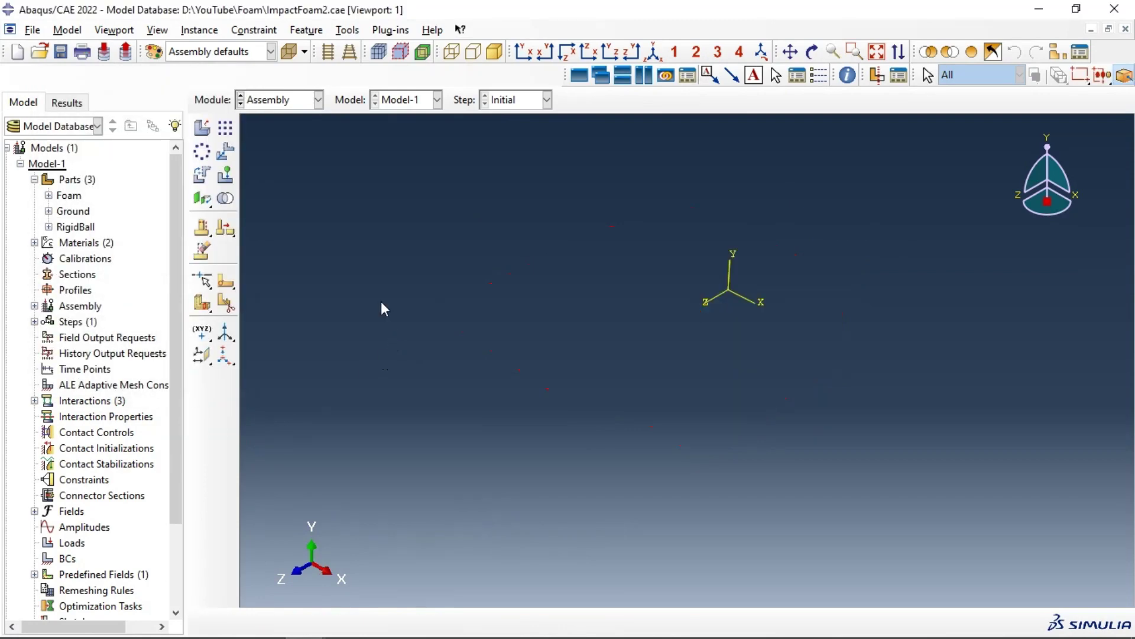
pyautogui.click(284, 103)
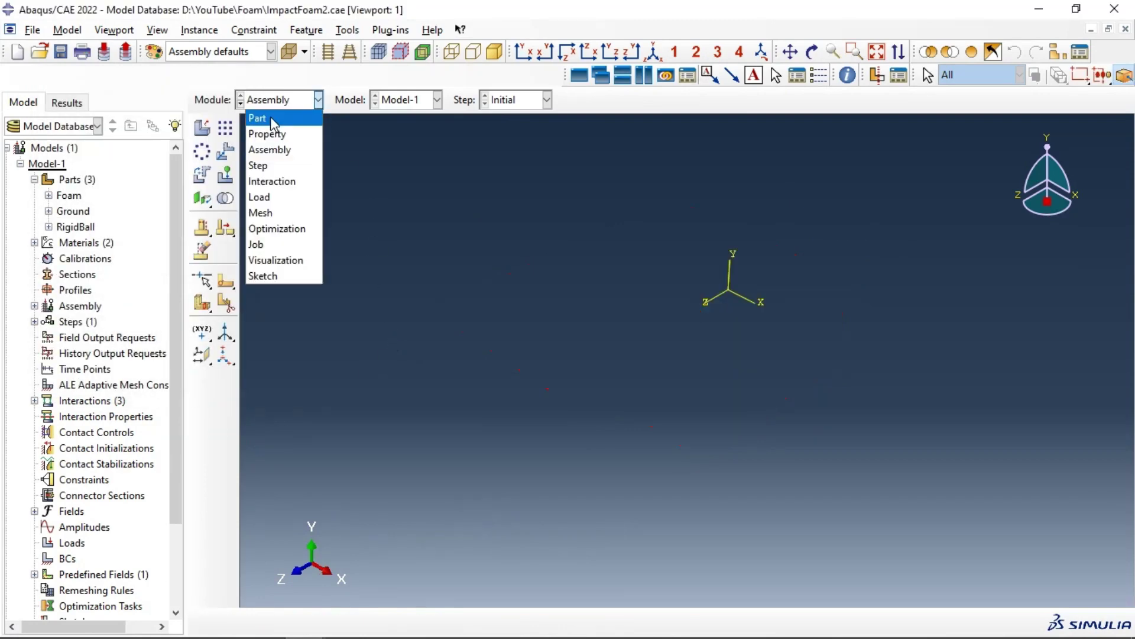
pyautogui.click(266, 116)
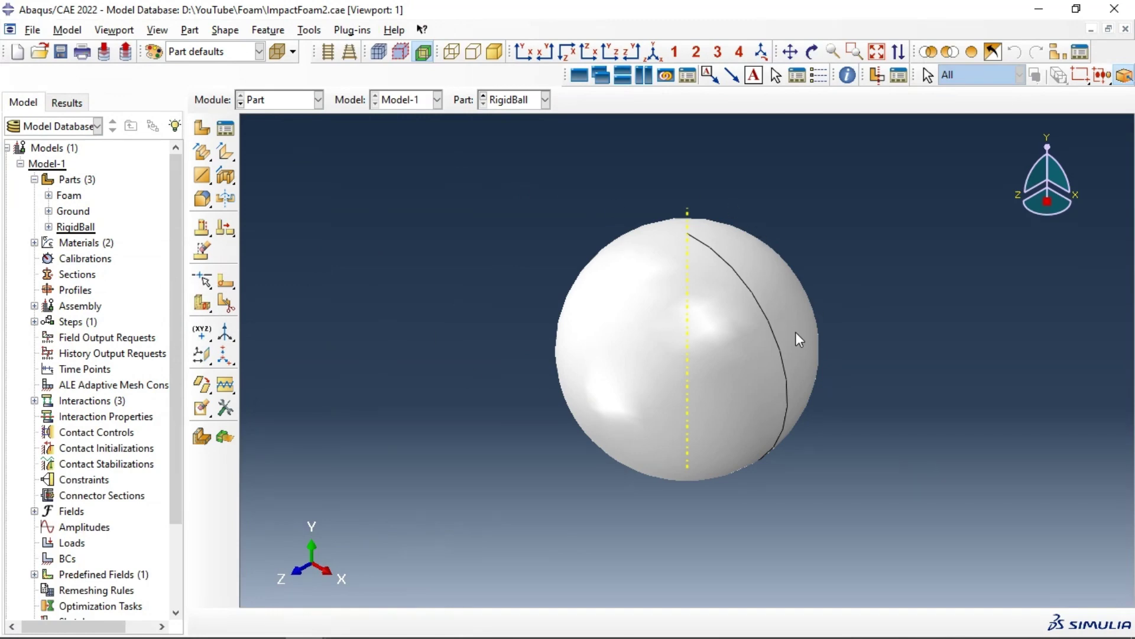
# Check the RigidBall part's modeling space and type in its part definition, keeping the settings as they are
pyautogui.click(48, 228)
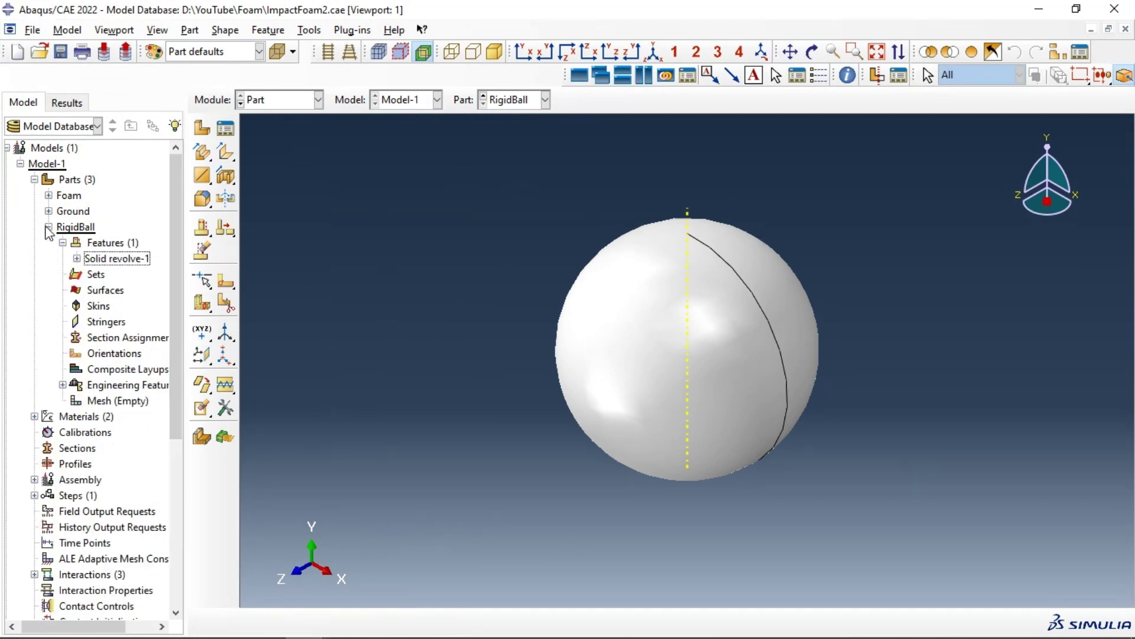
pyautogui.click(95, 243)
pyautogui.rightClick(88, 247)
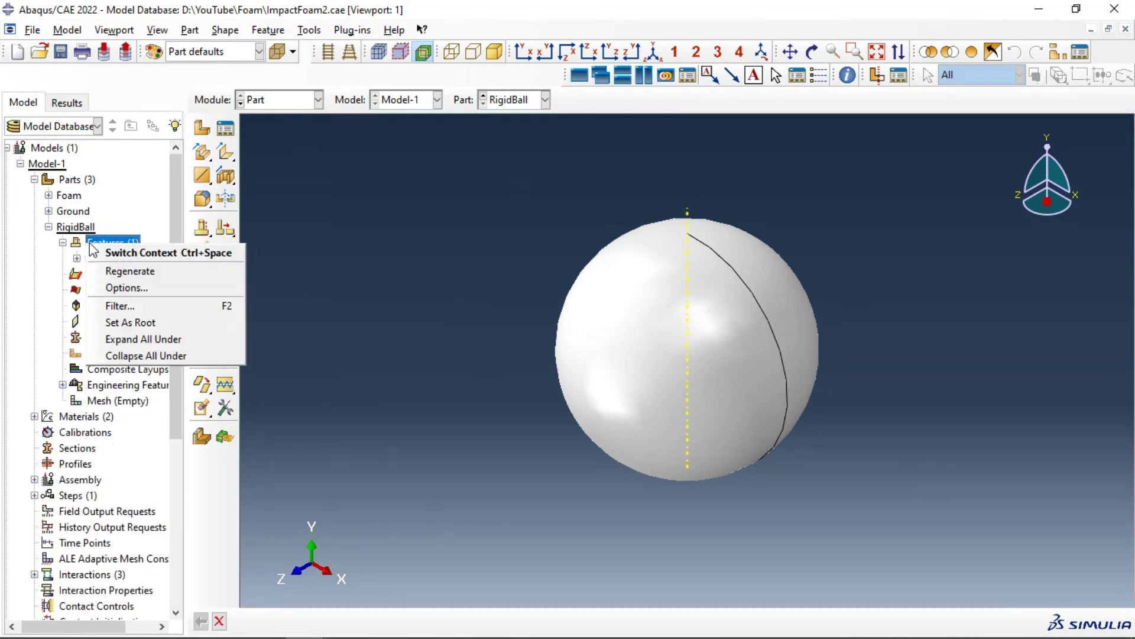
pyautogui.rightClick(66, 234)
pyautogui.rightClick(67, 234)
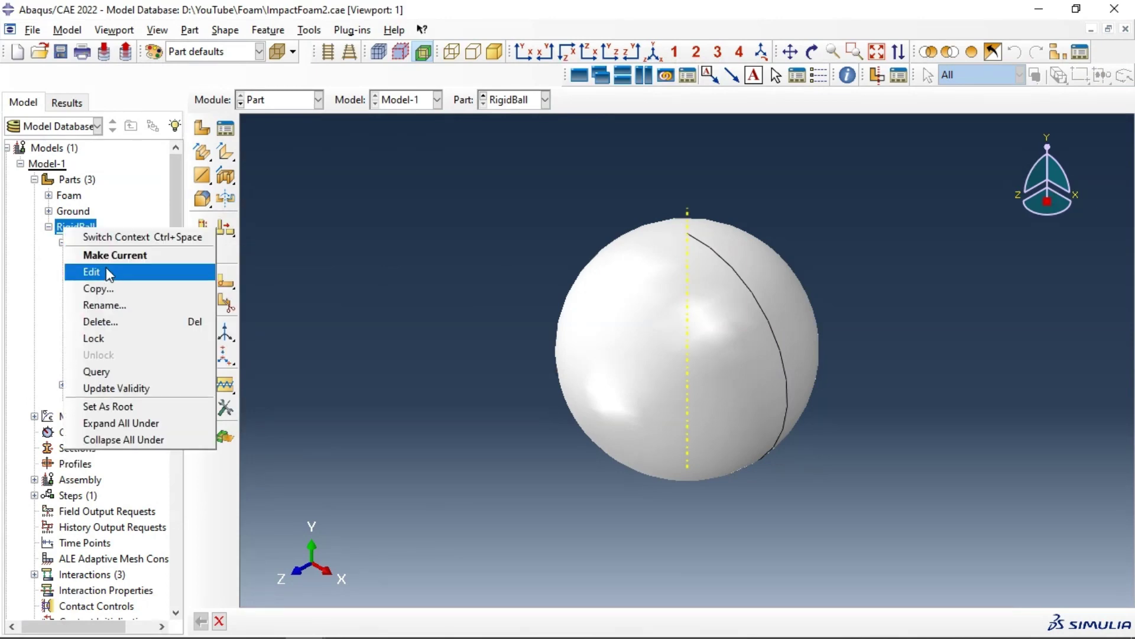
pyautogui.click(143, 272)
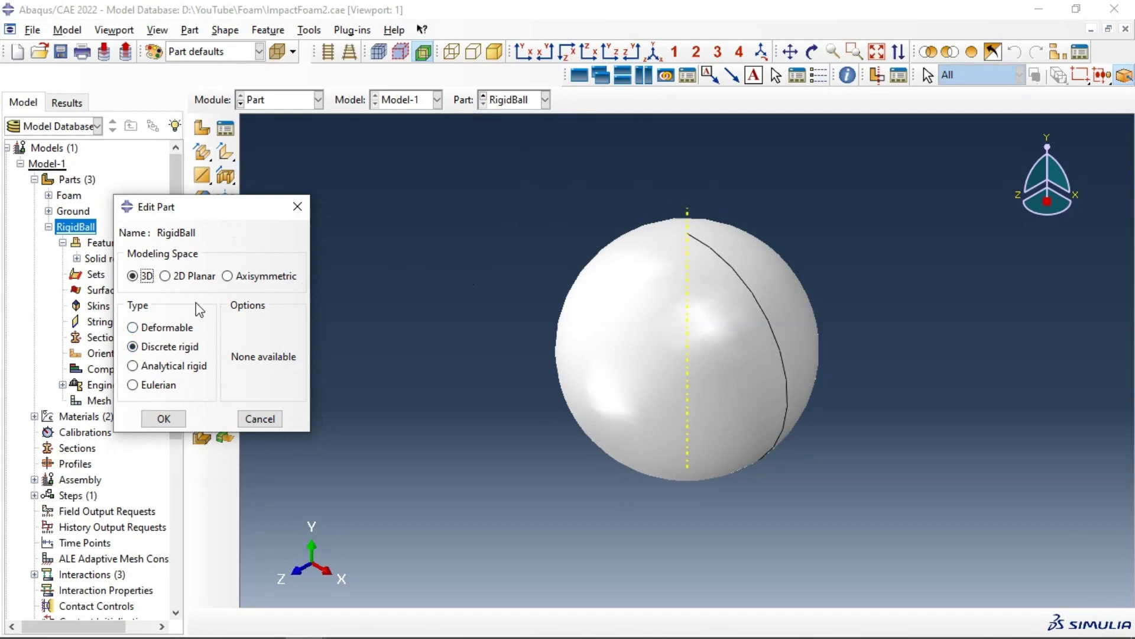
pyautogui.click(167, 418)
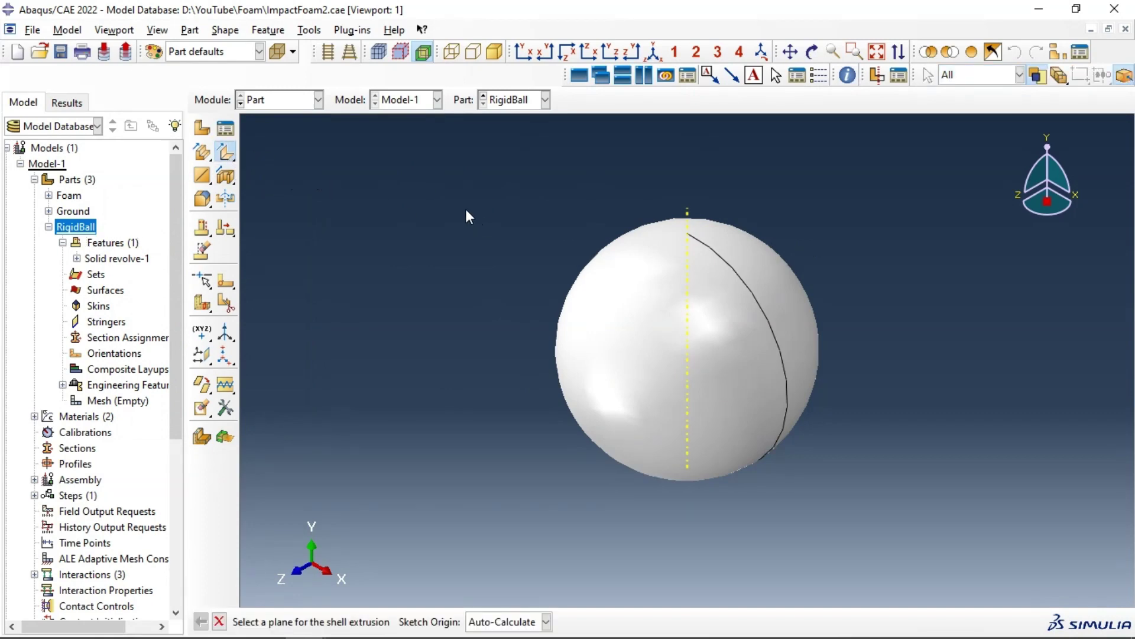
# Convert the solid RigidBall part to a shell with Shell From Solid, using a view cut to verify that its cell is removed
pyautogui.click(227, 155)
pyautogui.click(359, 155)
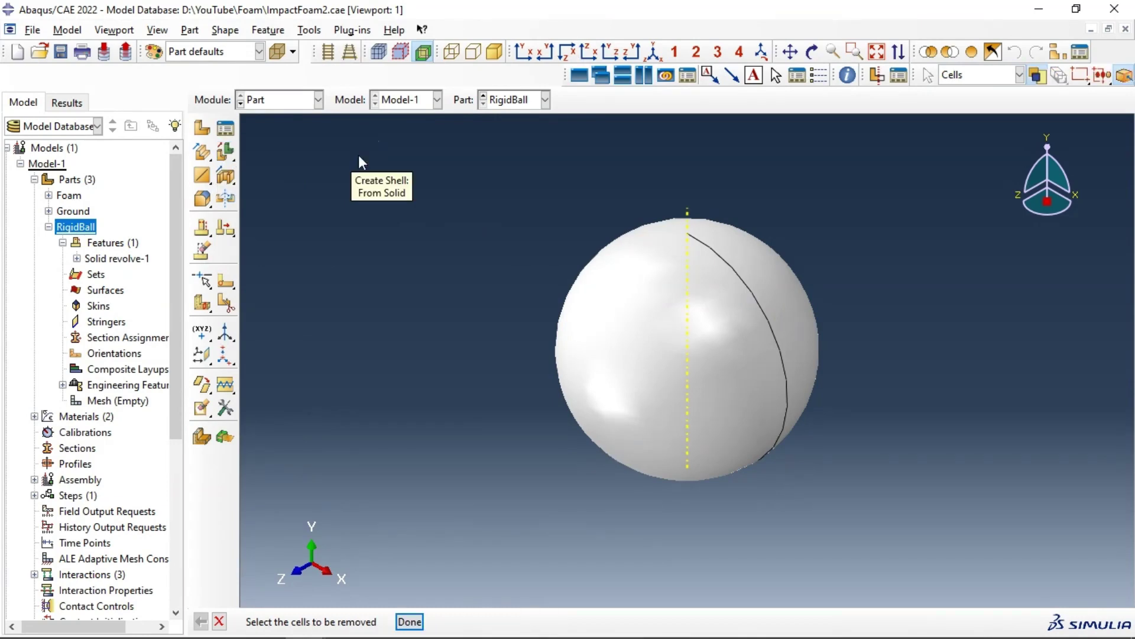
pyautogui.click(876, 78)
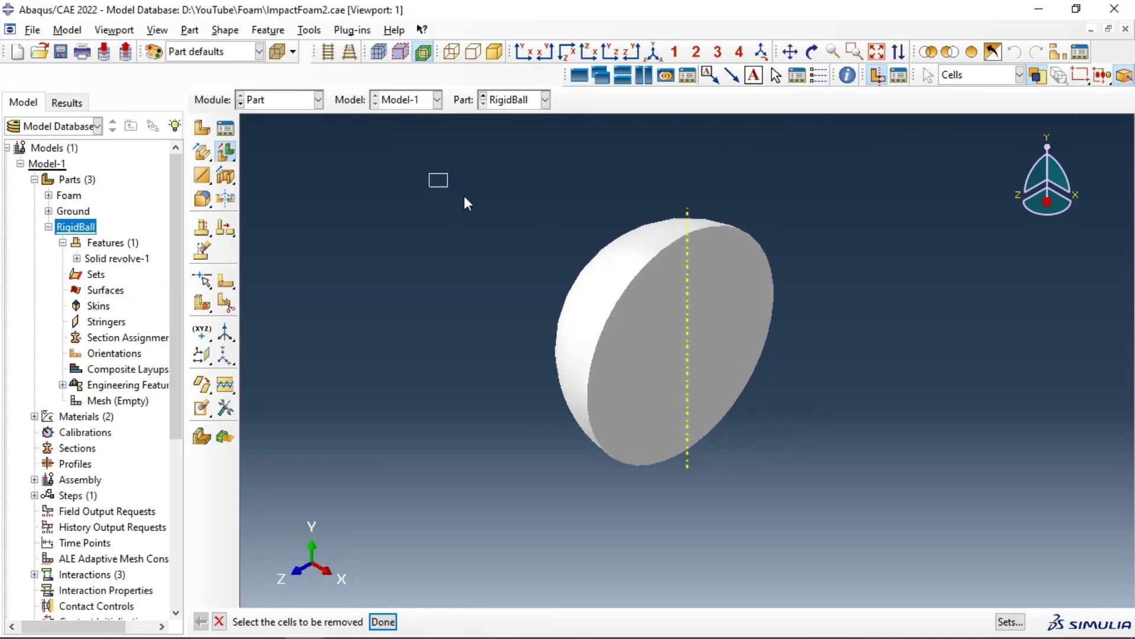
pyautogui.moveTo(465, 199); pyautogui.dragTo(895, 482)
pyautogui.click(386, 621)
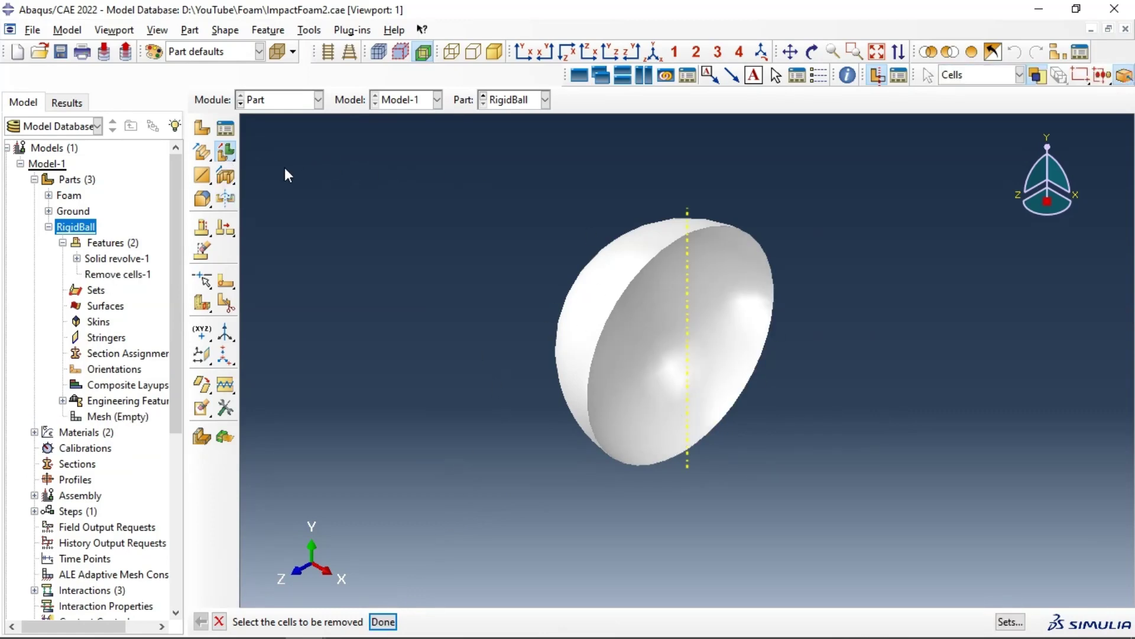
# Turn off the view cut and create a reference point at the top vertex of the RigidBall part
pyautogui.click(309, 30)
pyautogui.click(337, 63)
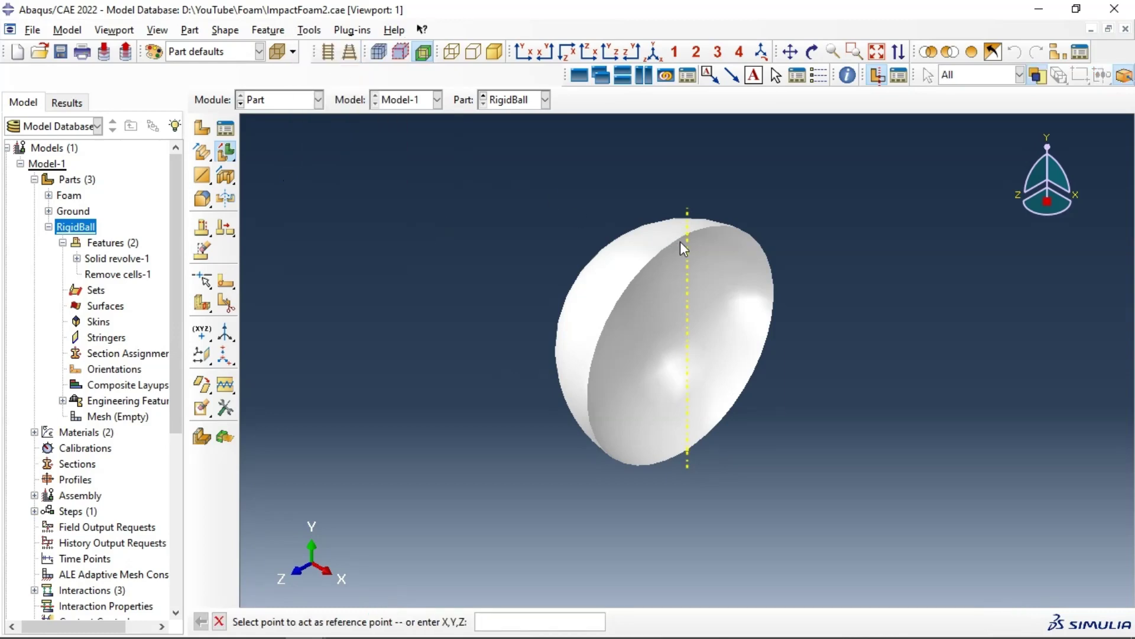
pyautogui.click(882, 74)
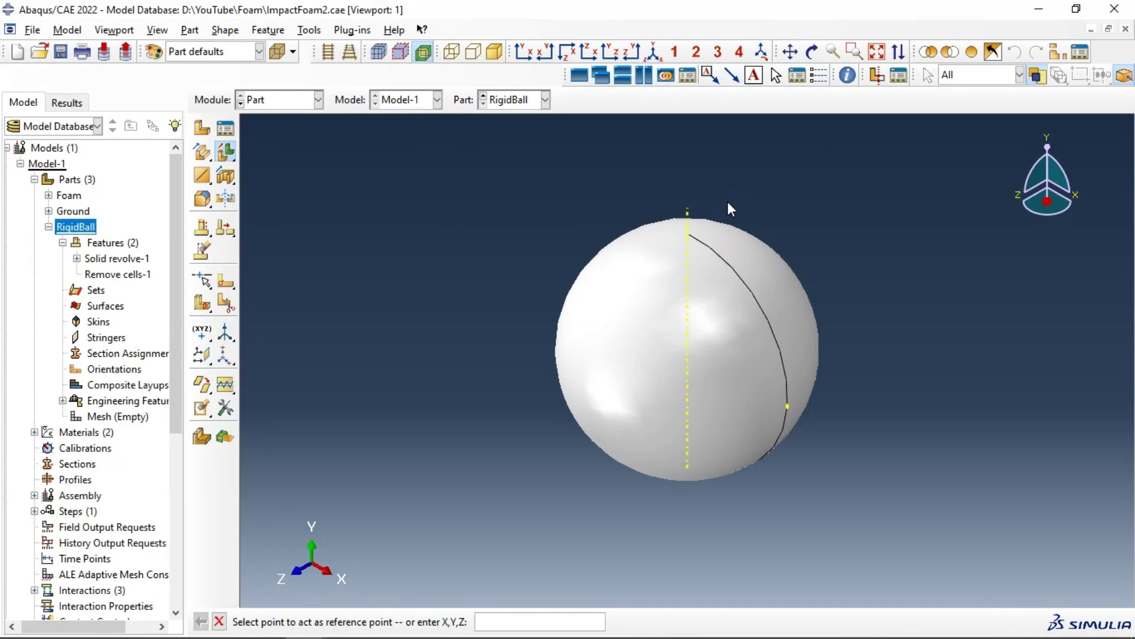
pyautogui.click(688, 235)
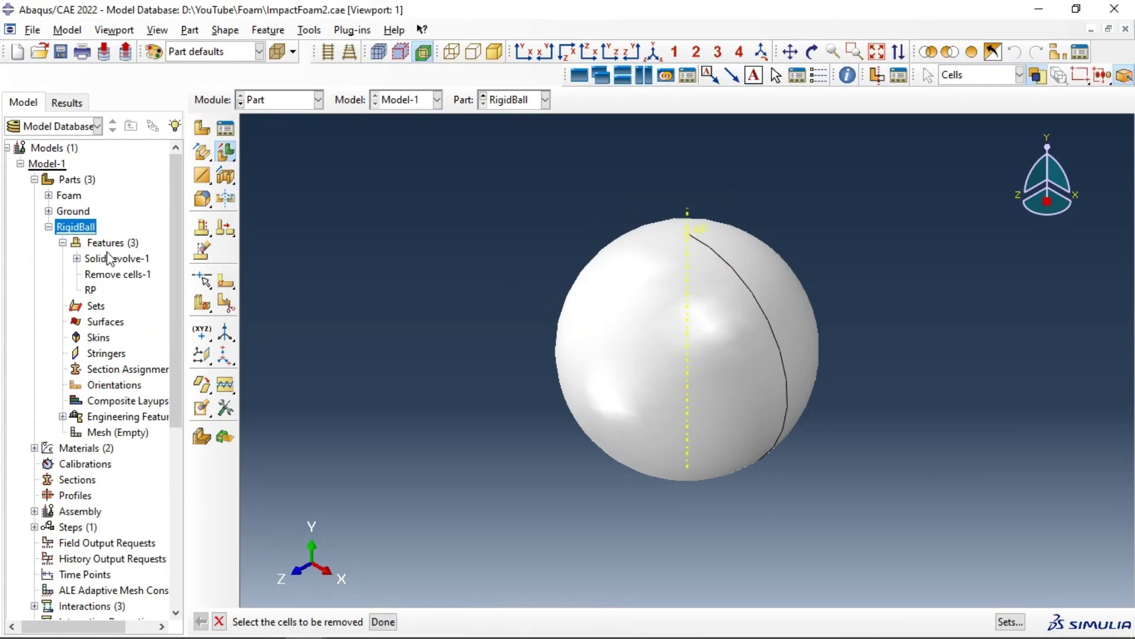
pyautogui.click(49, 227)
pyautogui.press('Escape')
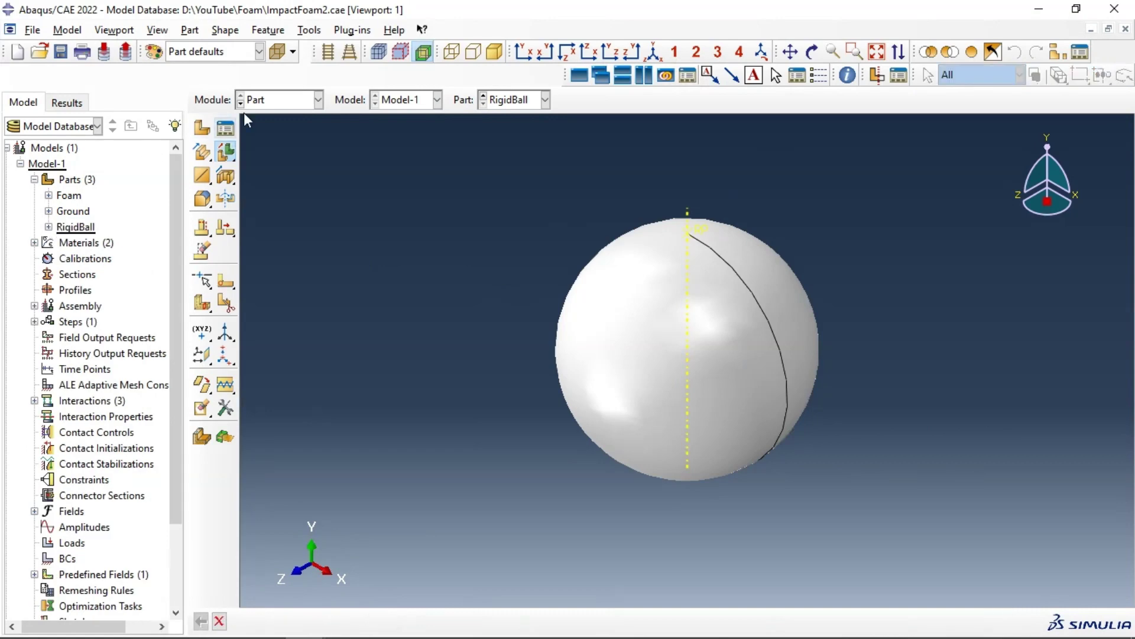
# In the Assembly module, create dependent instances of the Foam and Ground parts
pyautogui.click(280, 108)
pyautogui.click(271, 150)
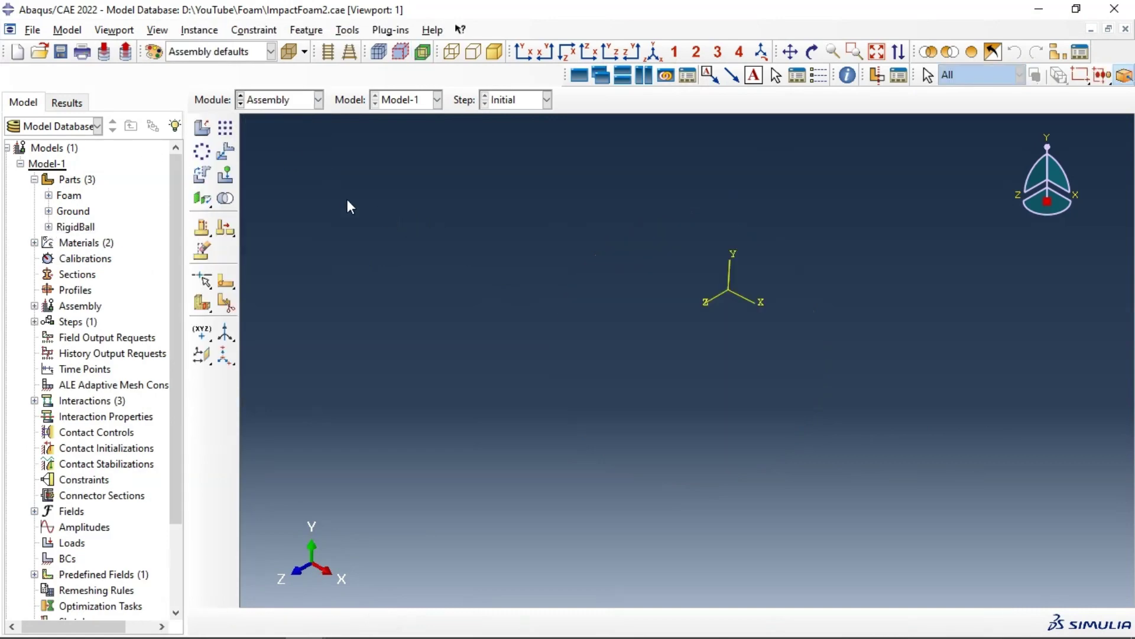
pyautogui.click(202, 129)
pyautogui.click(75, 170)
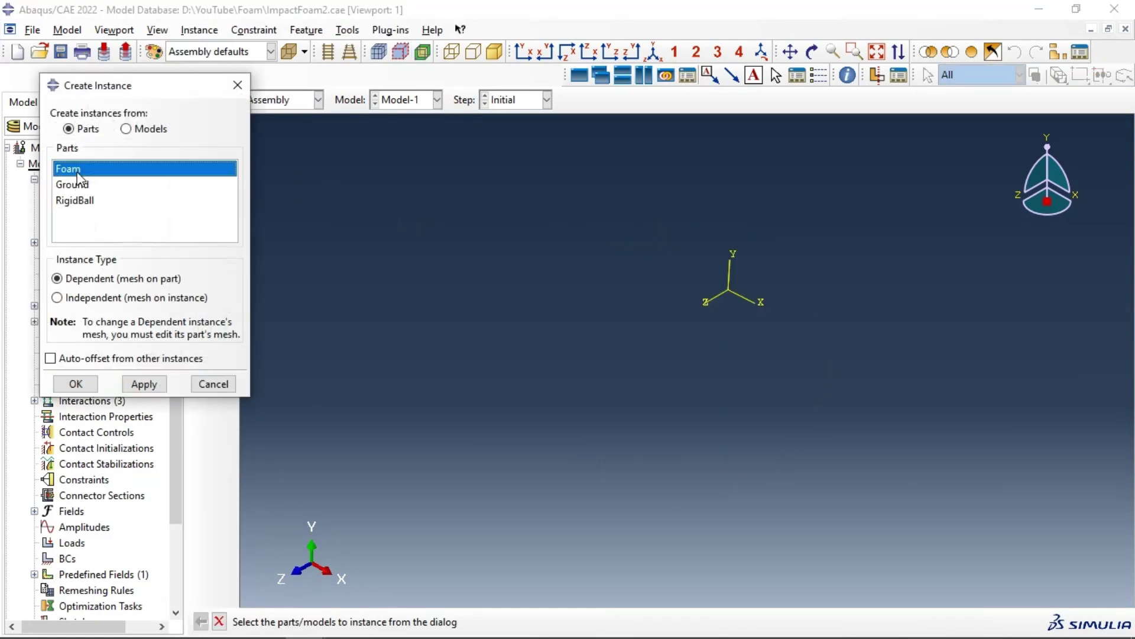
pyautogui.keyDown('shift'); pyautogui.click(73, 186); pyautogui.keyUp('shift')
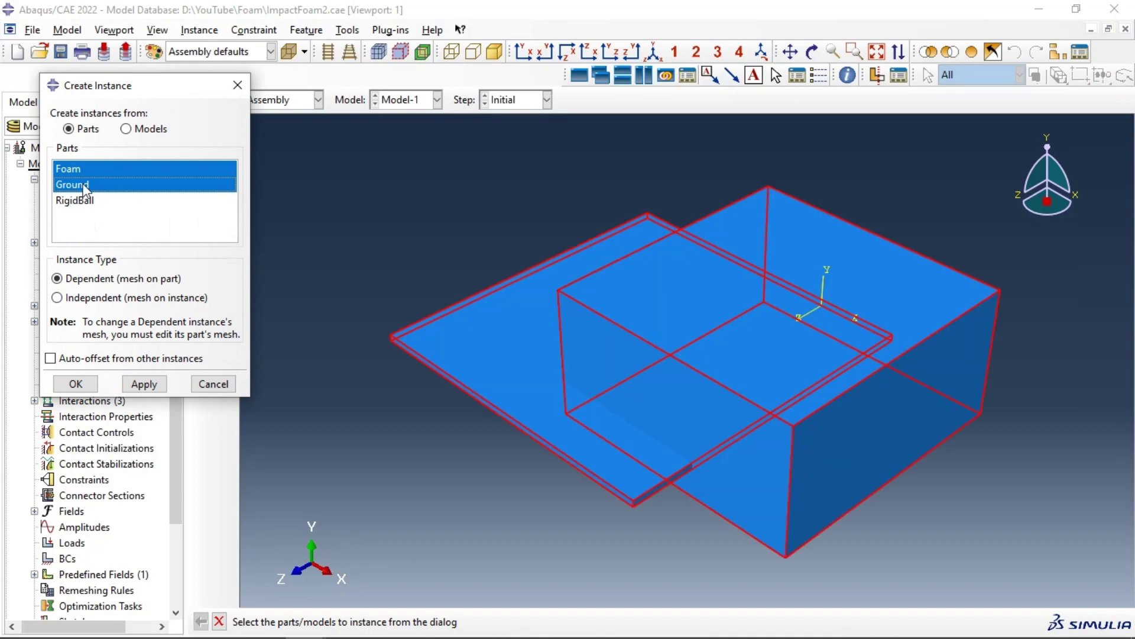
pyautogui.click(146, 383)
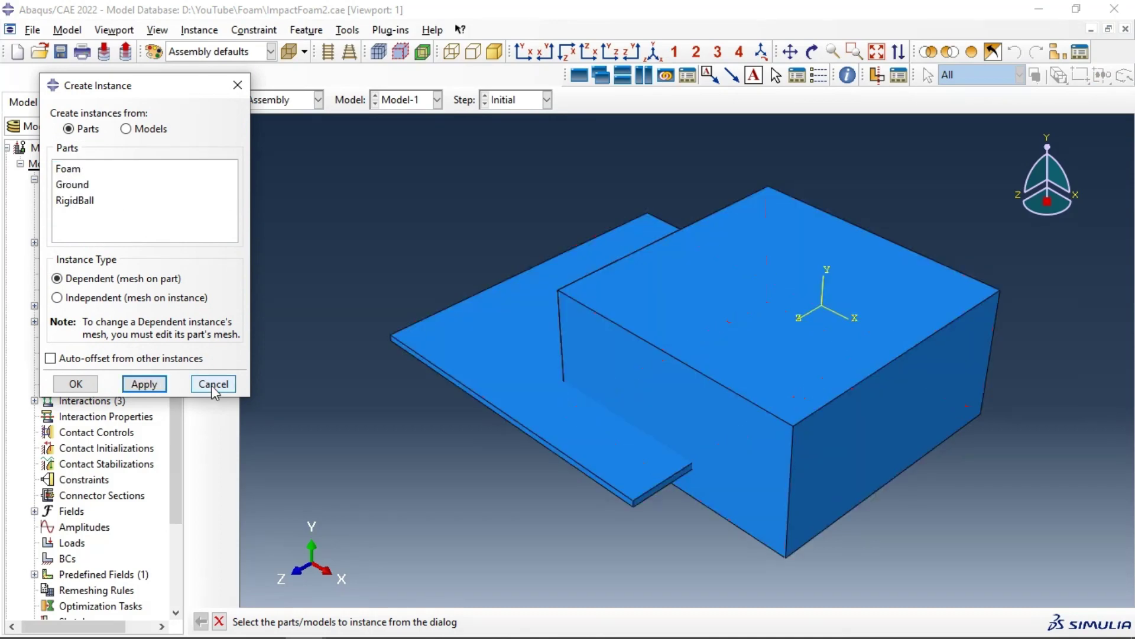
pyautogui.click(213, 384)
# Try to translate the Foam instance from its lower front edge's midpoint to the midpoint of the Ground's upper front edge
pyautogui.click(226, 151)
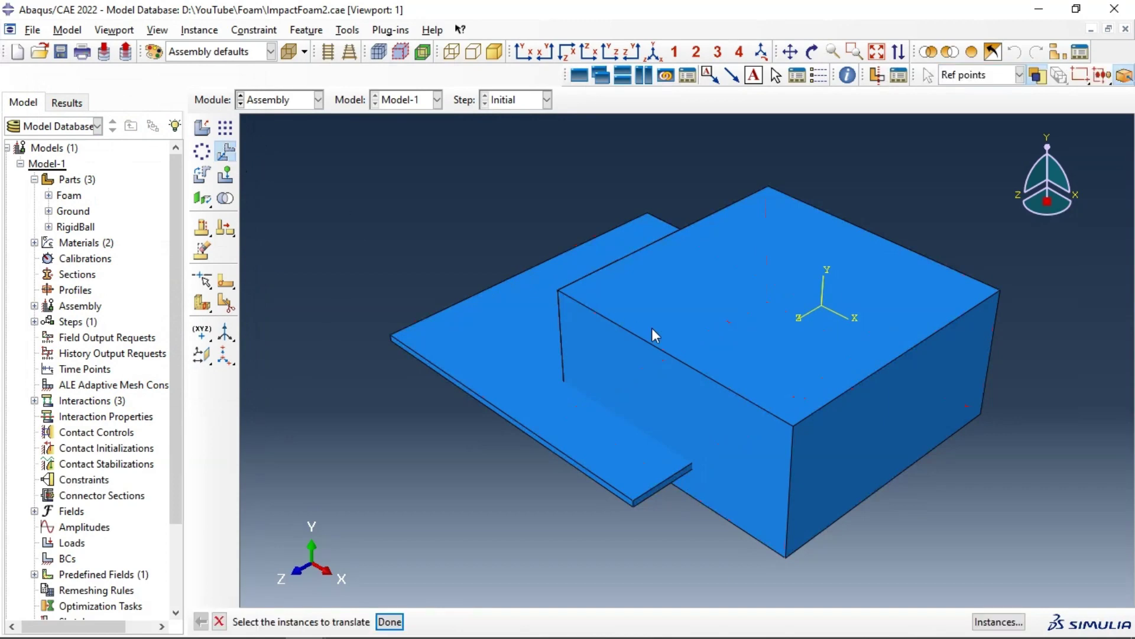
pyautogui.click(672, 332)
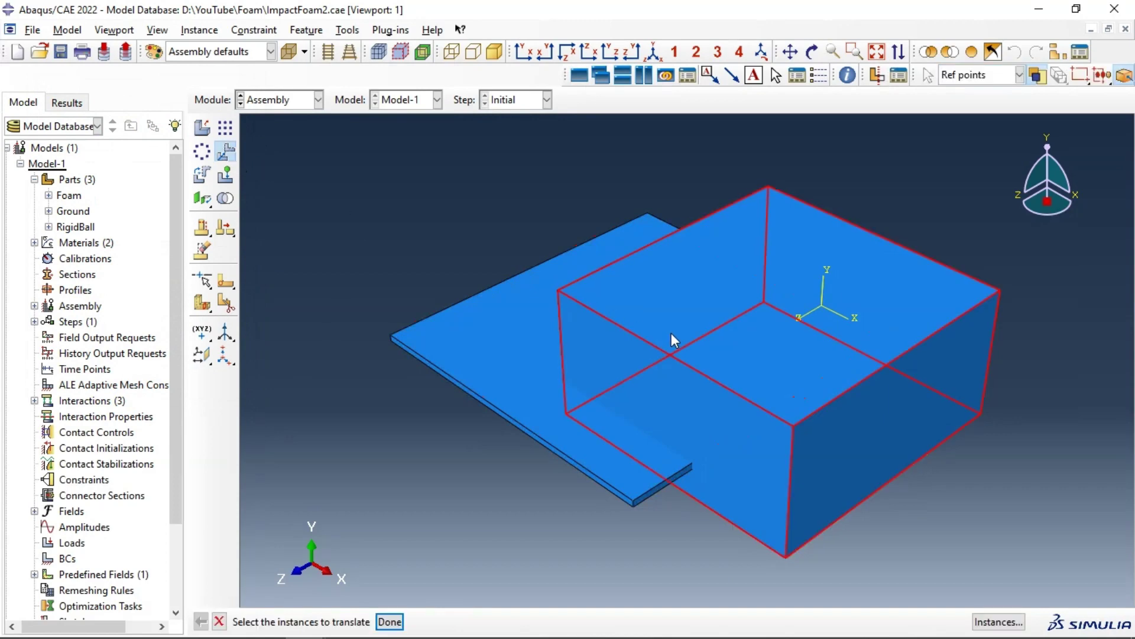
pyautogui.click(389, 621)
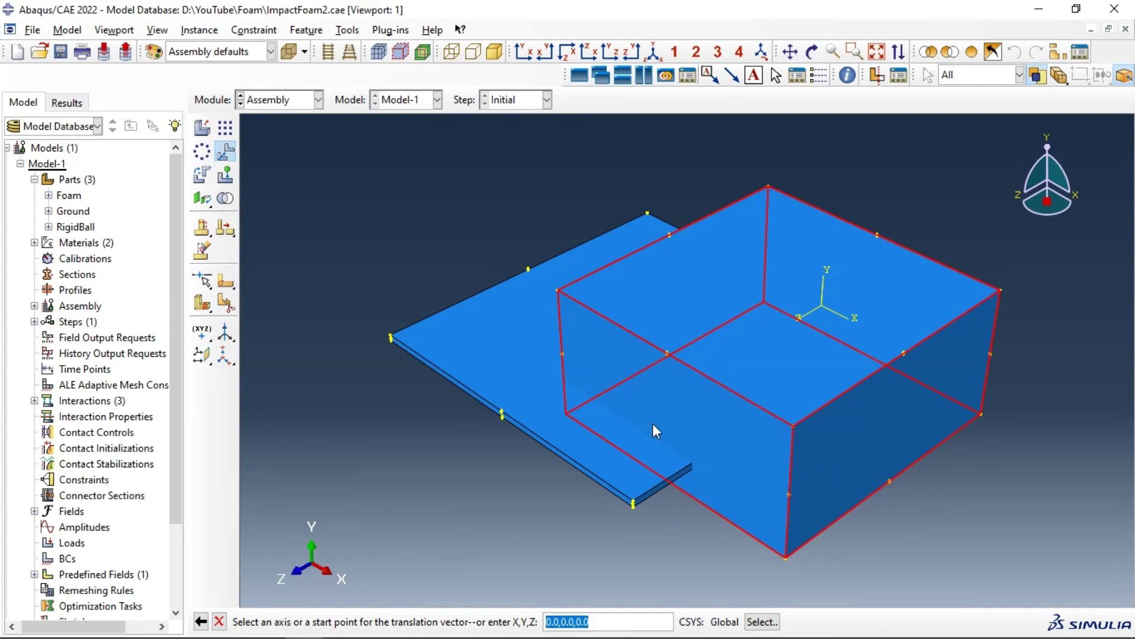
pyautogui.click(812, 51)
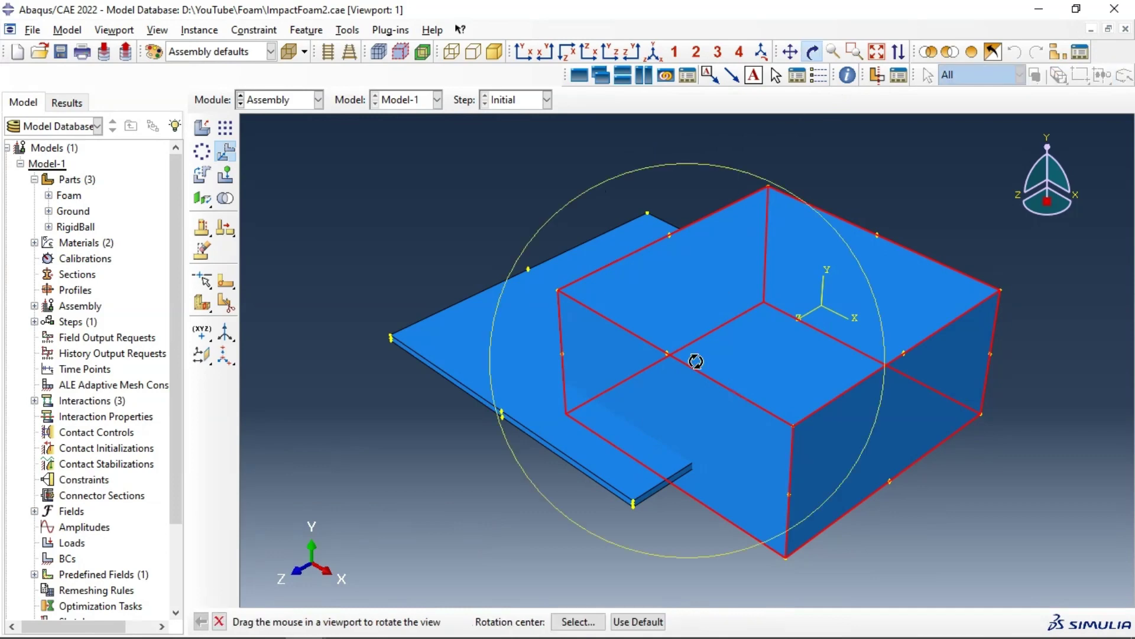
pyautogui.moveTo(690, 360); pyautogui.dragTo(779, 296)
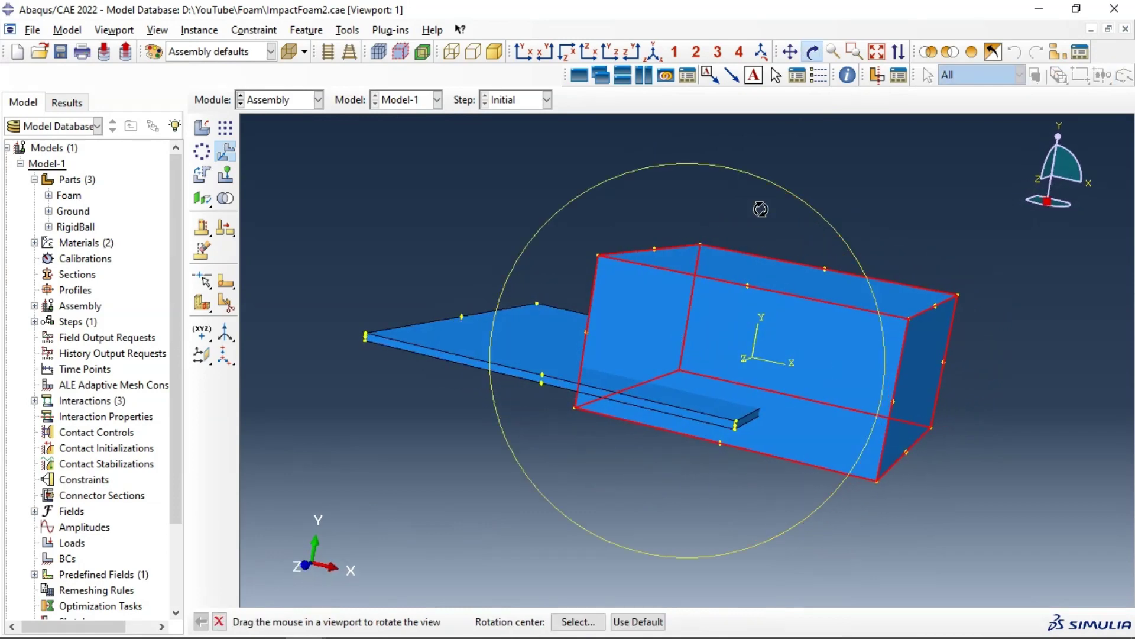
pyautogui.click(812, 53)
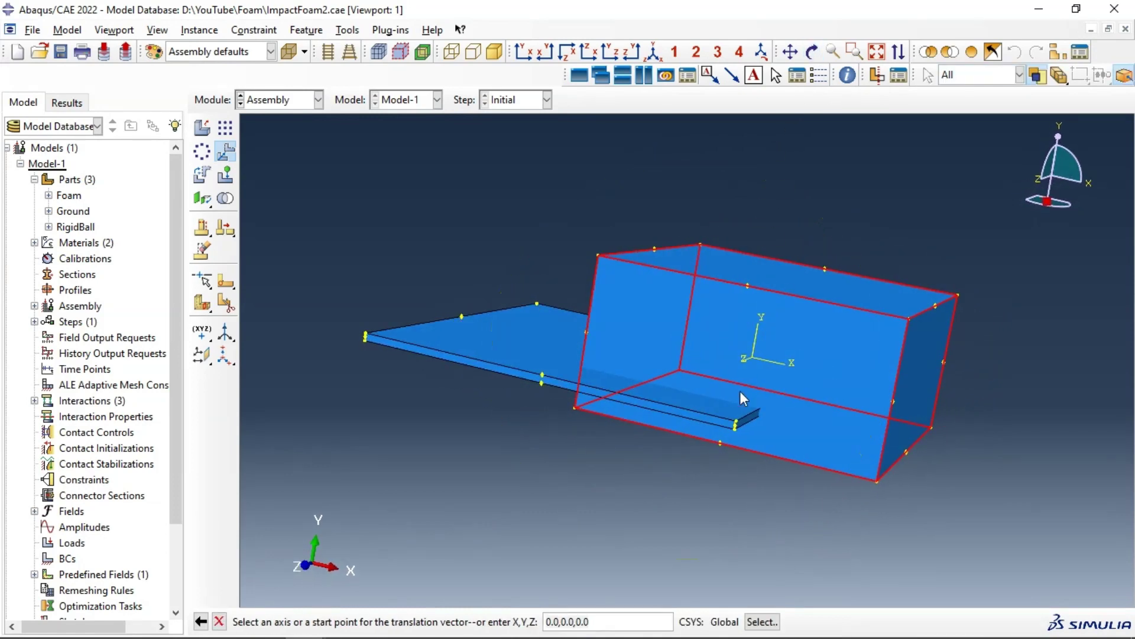
pyautogui.click(720, 443)
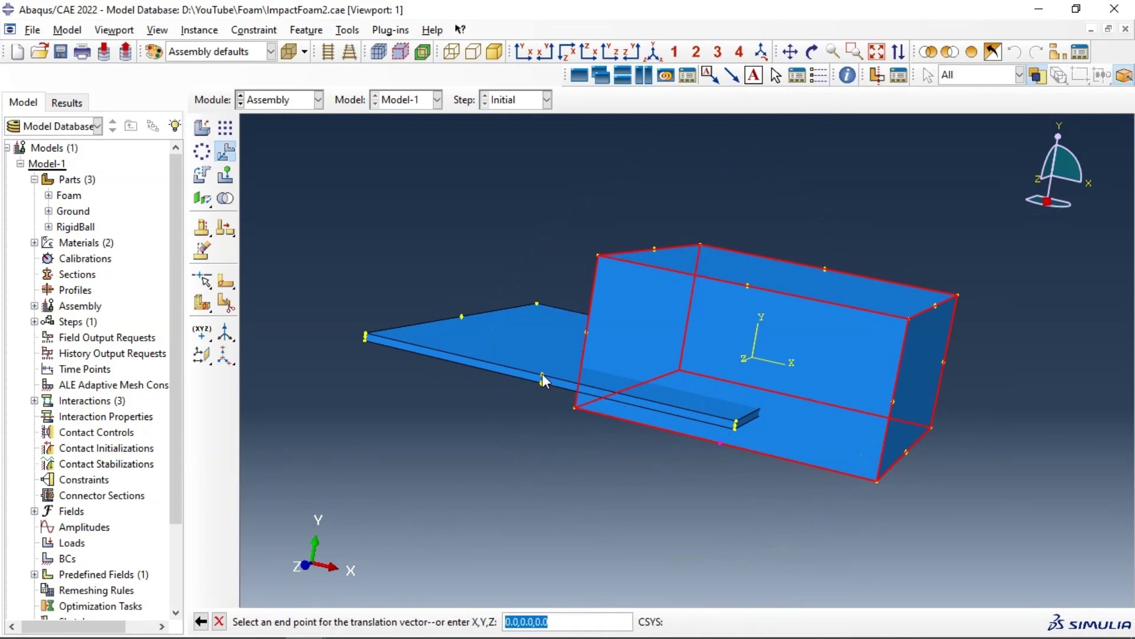
pyautogui.click(542, 379)
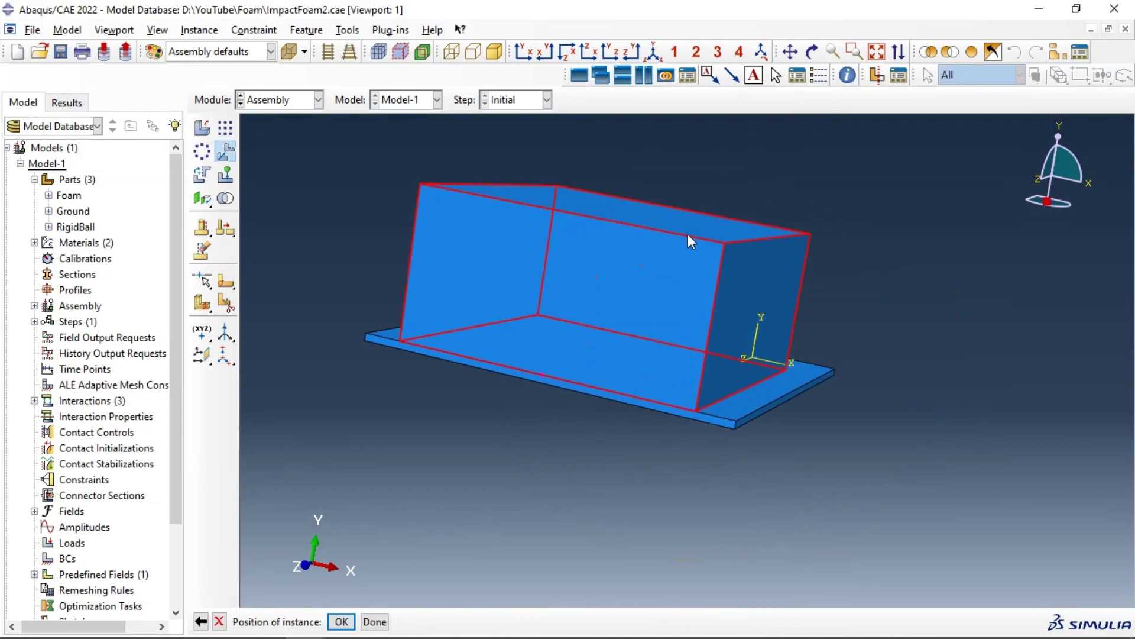
pyautogui.click(812, 53)
pyautogui.moveTo(656, 317); pyautogui.dragTo(786, 358)
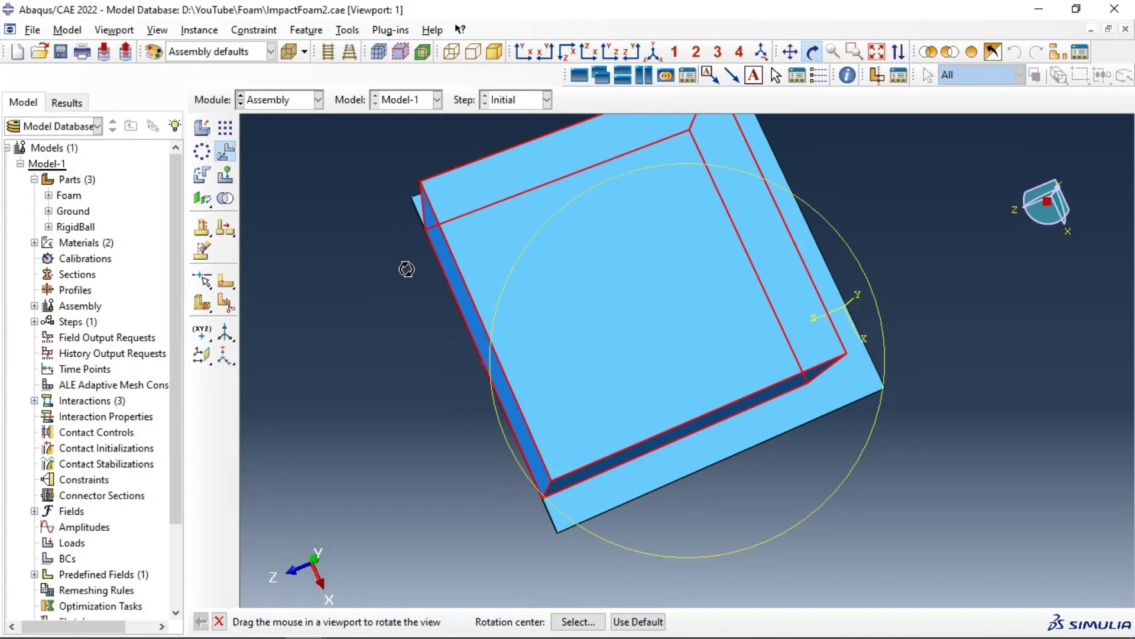
pyautogui.click(202, 200)
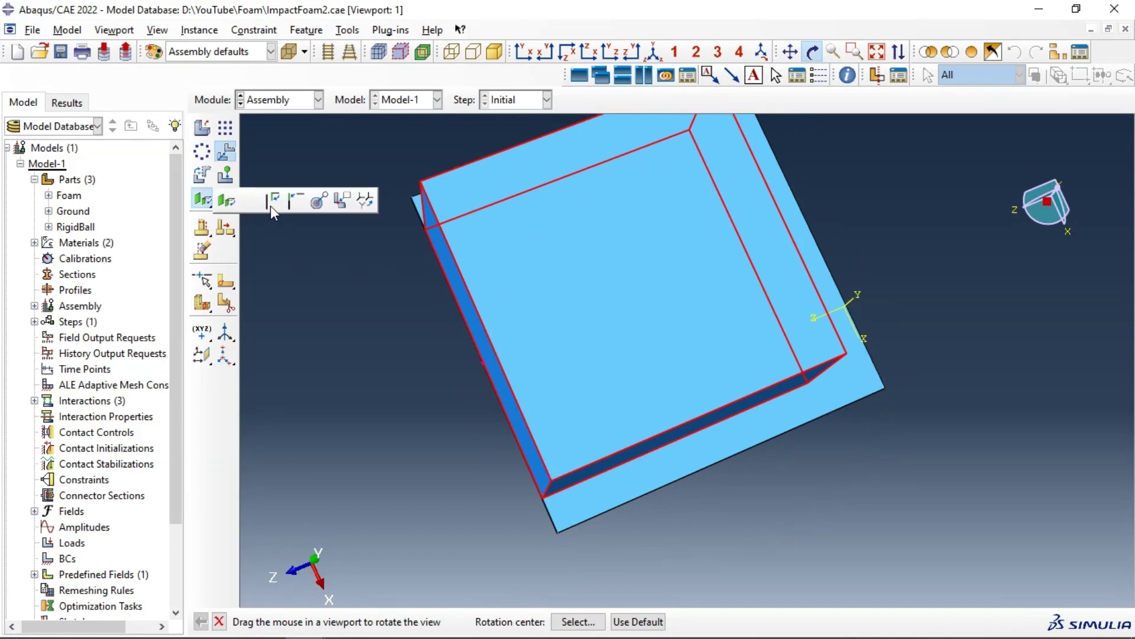
pyautogui.click(316, 204)
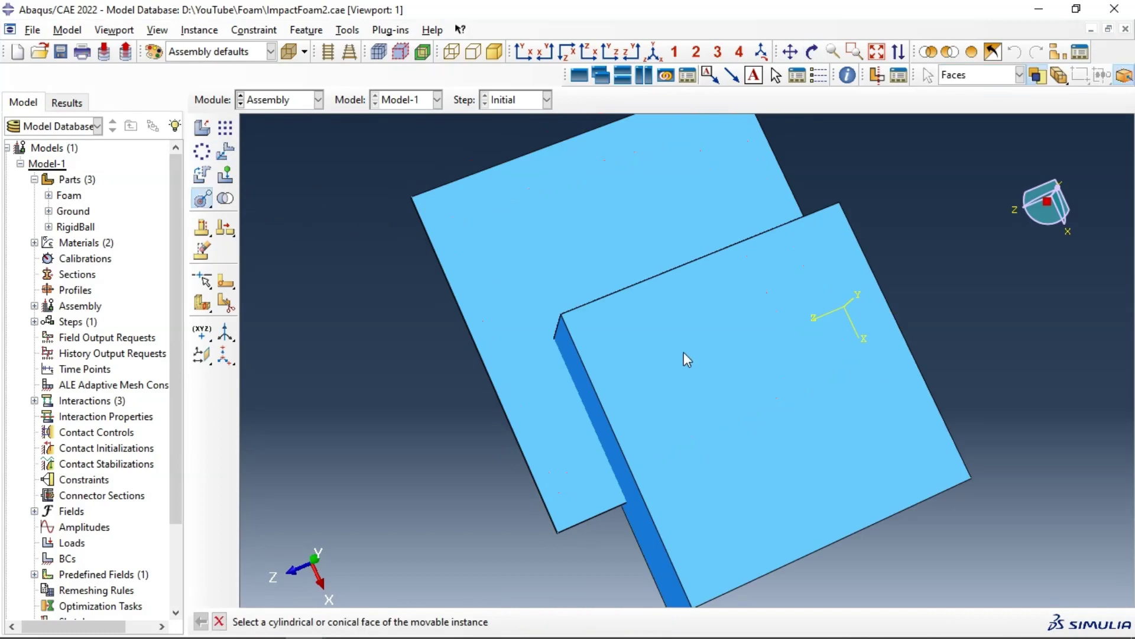
pyautogui.click(206, 199)
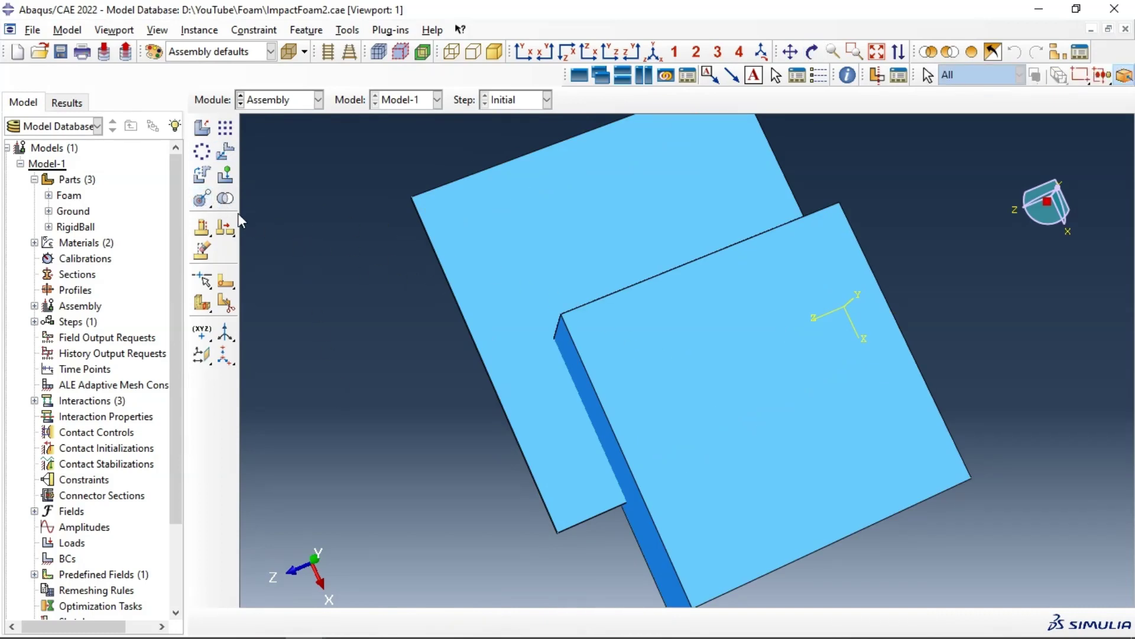
# Translate the Foam instance from its lower front edge's midpoint to the midpoint of the Ground's upper front edge
pyautogui.click(225, 152)
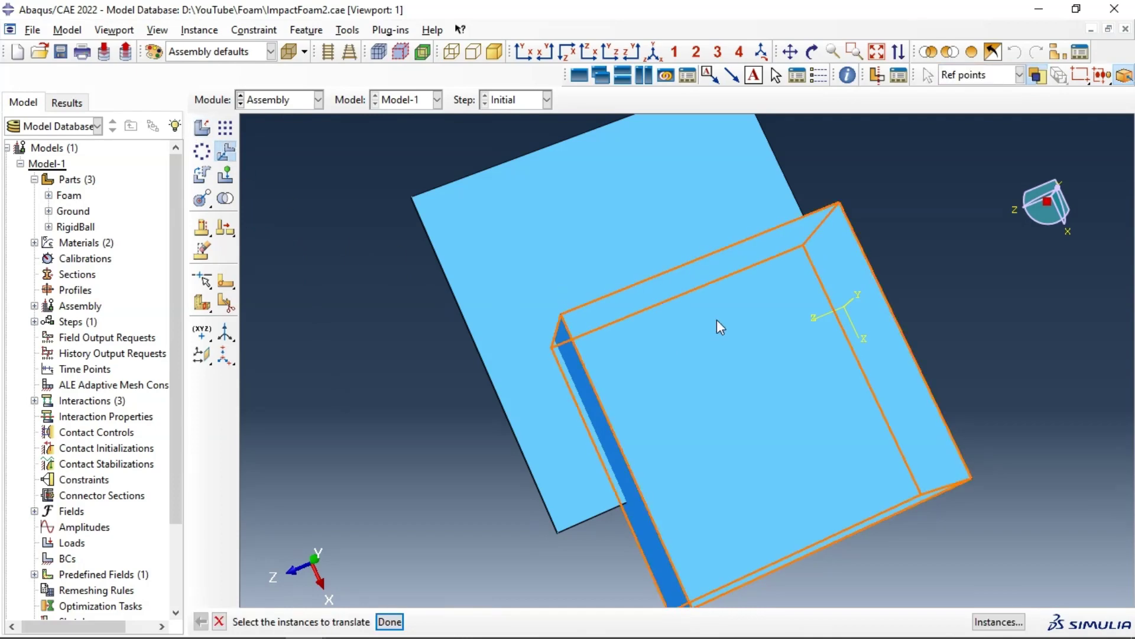
pyautogui.click(728, 419)
pyautogui.middleClick(728, 420)
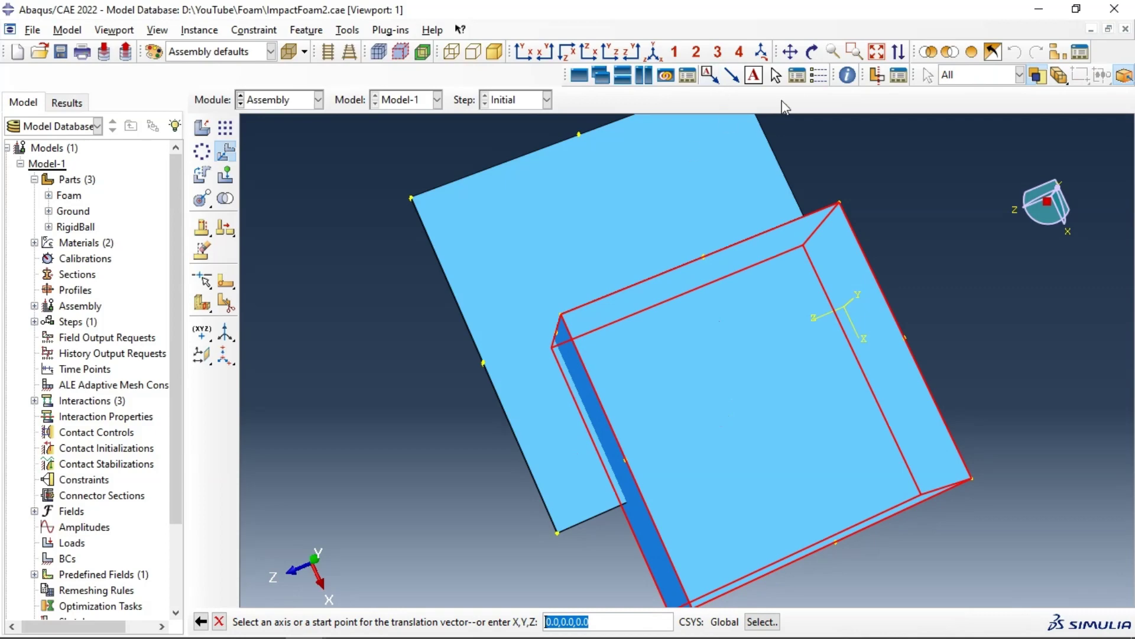
pyautogui.click(811, 51)
pyautogui.moveTo(727, 400); pyautogui.dragTo(756, 425)
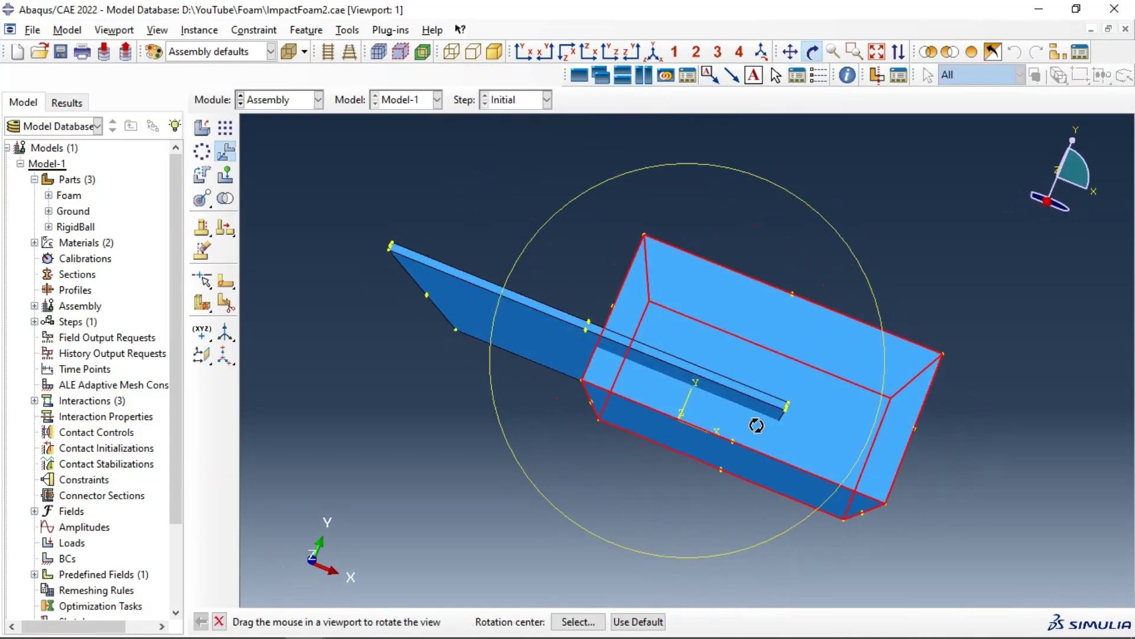
pyautogui.press('Escape')
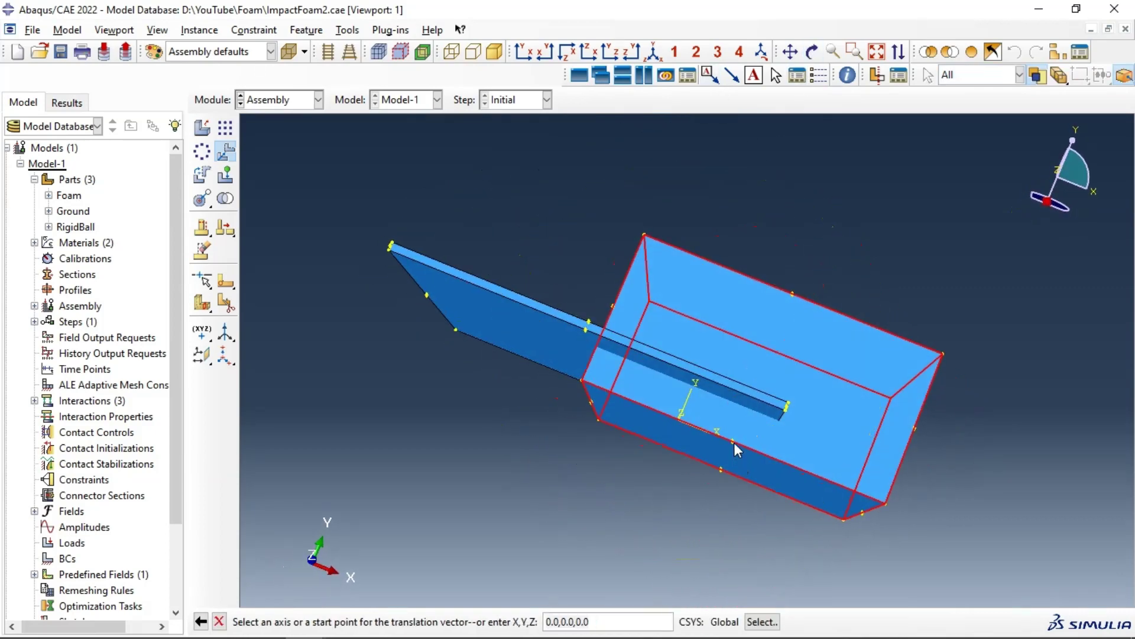
pyautogui.click(733, 442)
pyautogui.click(590, 324)
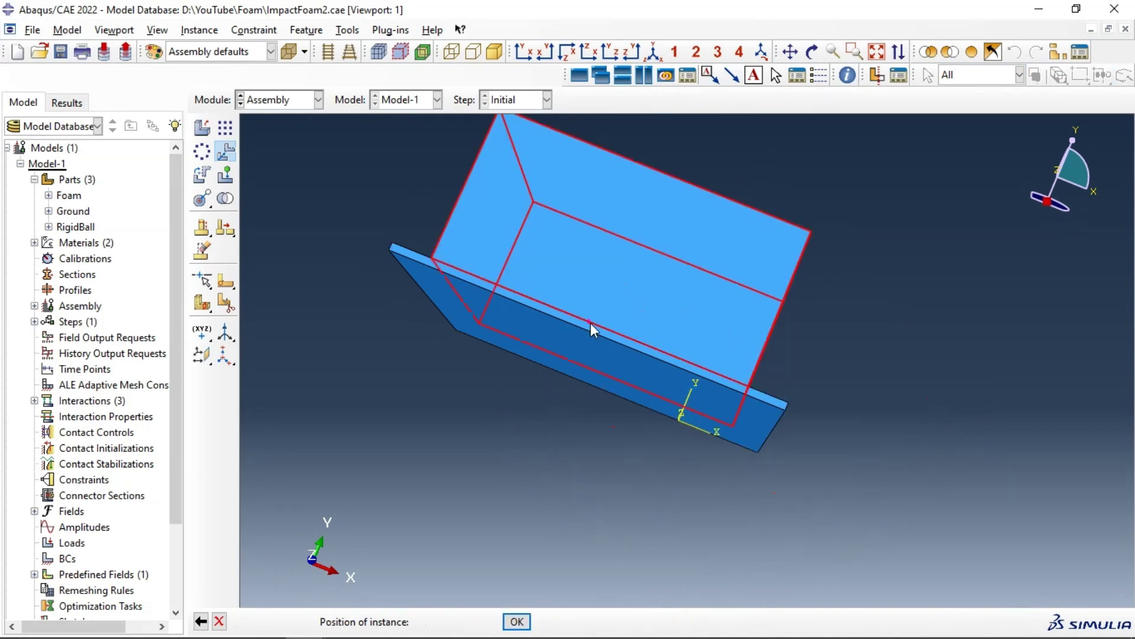
pyautogui.keyDown('ctrl'); pyautogui.keyDown('alt'); pyautogui.moveTo(650, 267); pyautogui.dragTo(696, 380); pyautogui.keyUp('alt'); pyautogui.keyUp('ctrl')
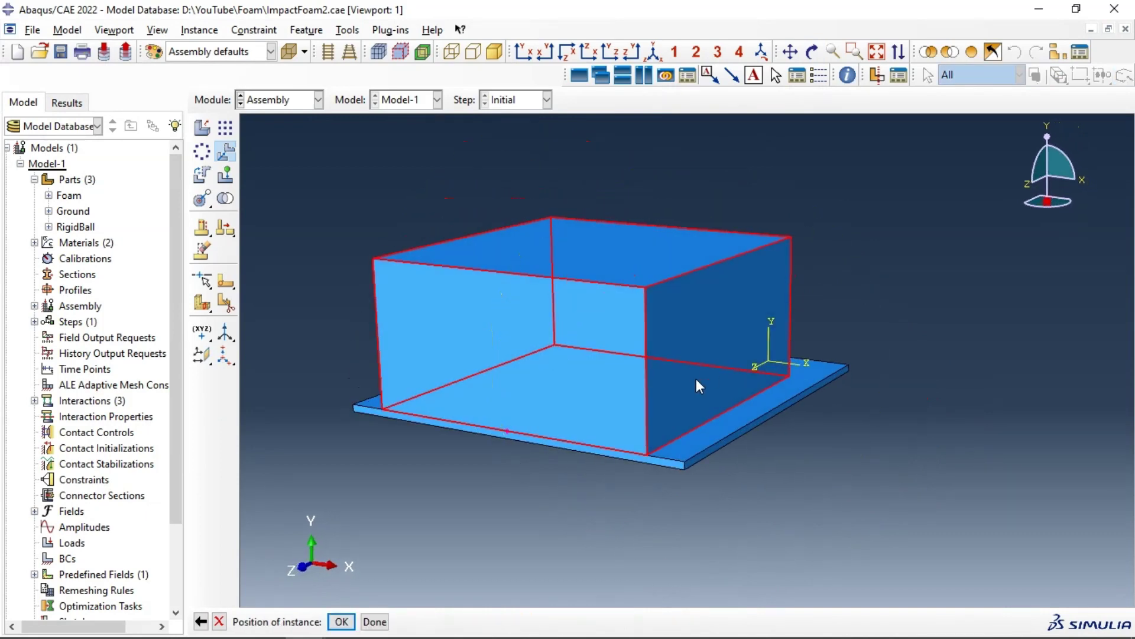
pyautogui.click(342, 619)
# Translate the Foam instance 25 along the Z axis with the vector direction flipped, moving it inward from the Ground's front edge
pyautogui.keyDown('ctrl'); pyautogui.keyDown('alt'); pyautogui.moveTo(771, 320); pyautogui.dragTo(694, 433); pyautogui.keyUp('alt'); pyautogui.keyUp('ctrl')
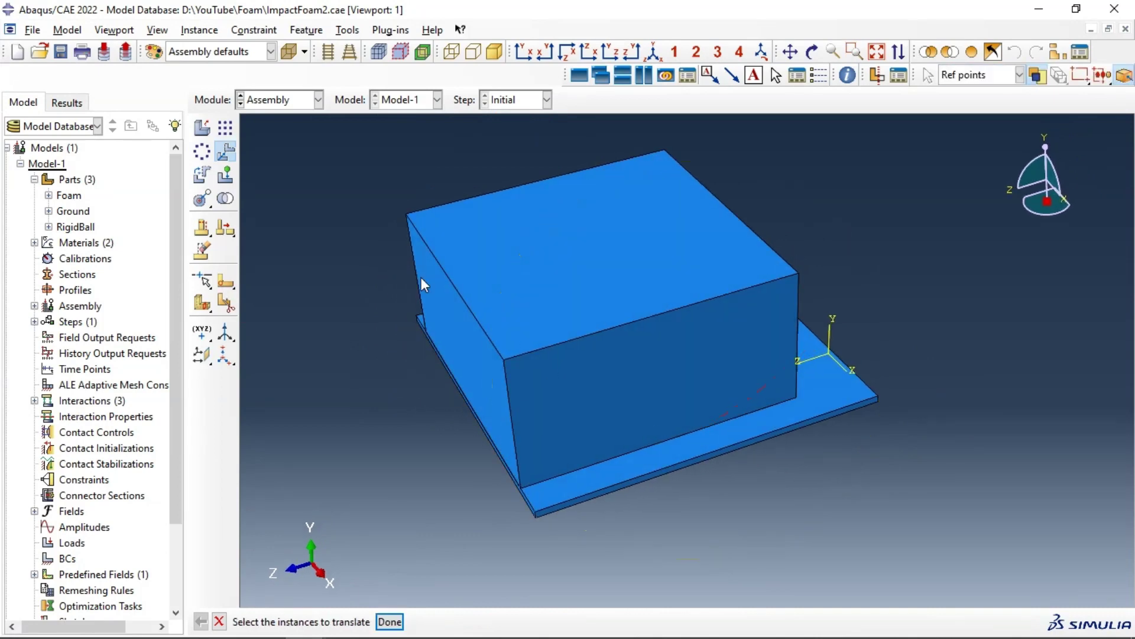
pyautogui.click(623, 381)
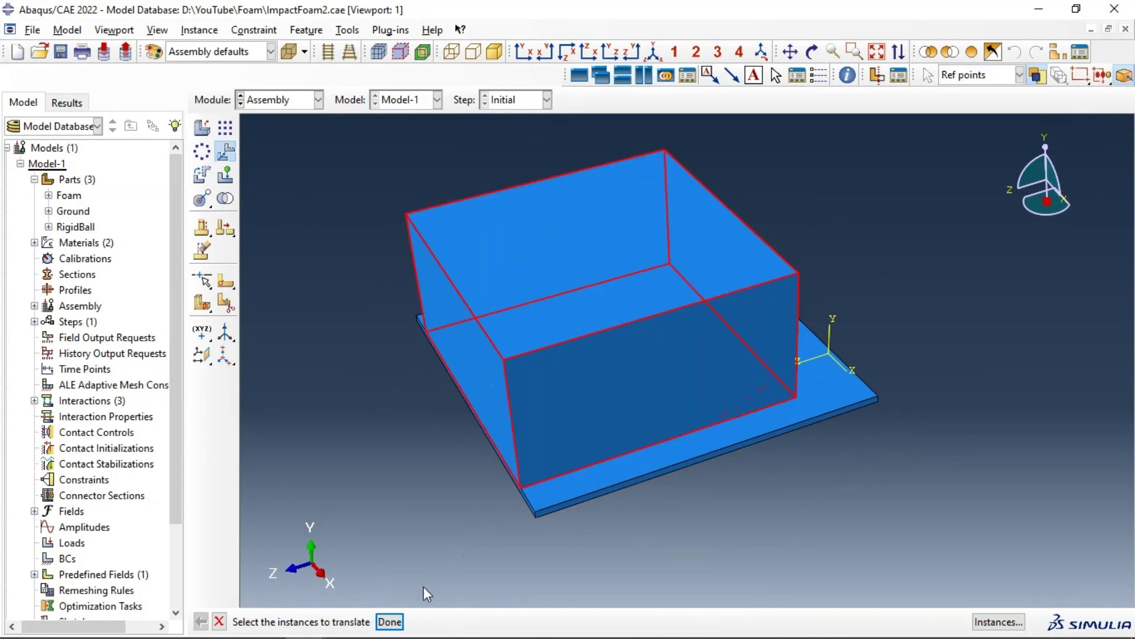
pyautogui.click(390, 621)
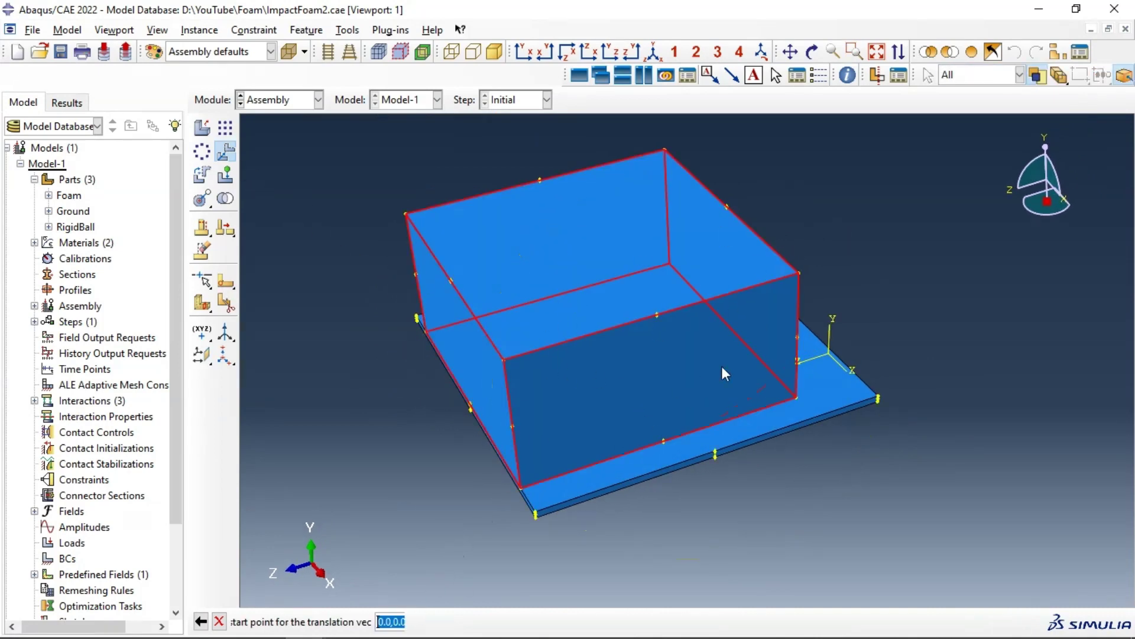
pyautogui.click(811, 359)
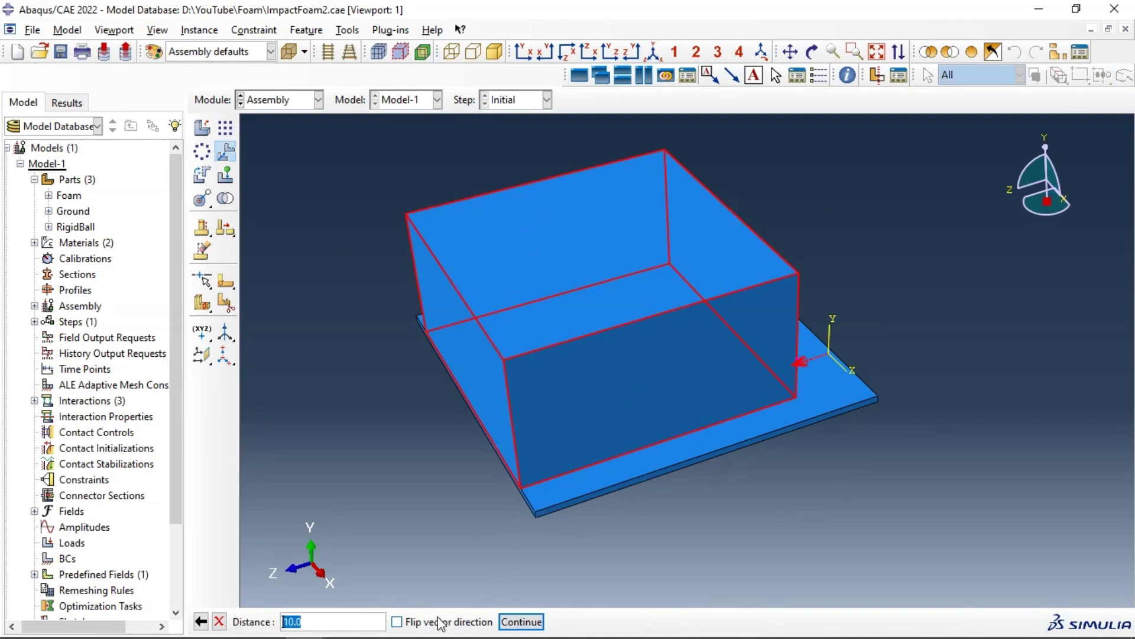
pyautogui.click(421, 622)
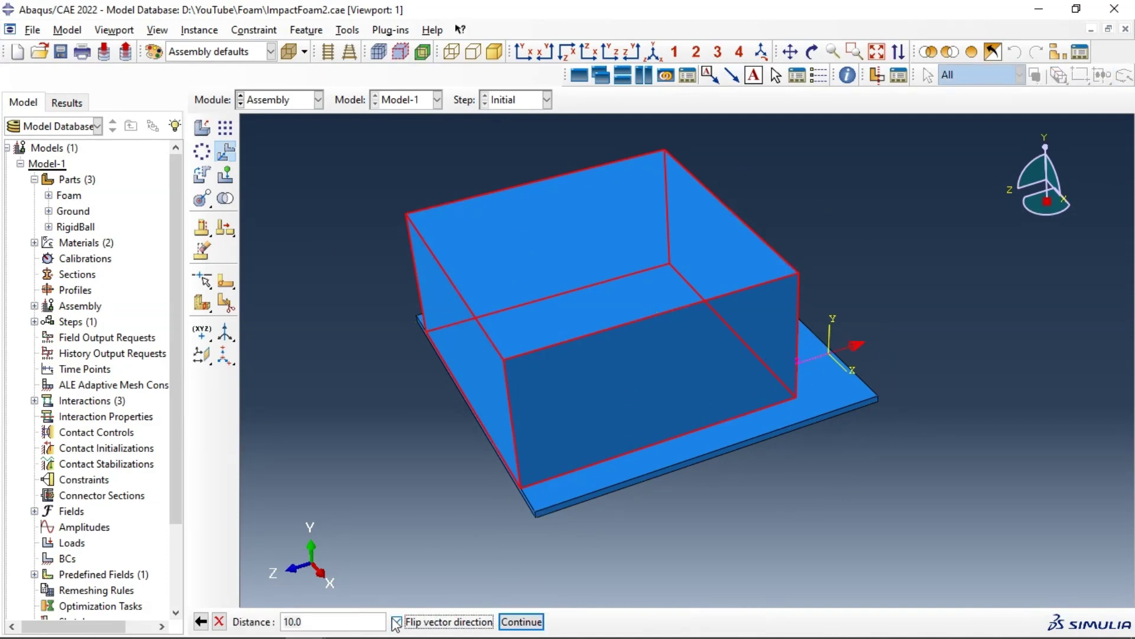
pyautogui.moveTo(321, 622); pyautogui.dragTo(280, 625)
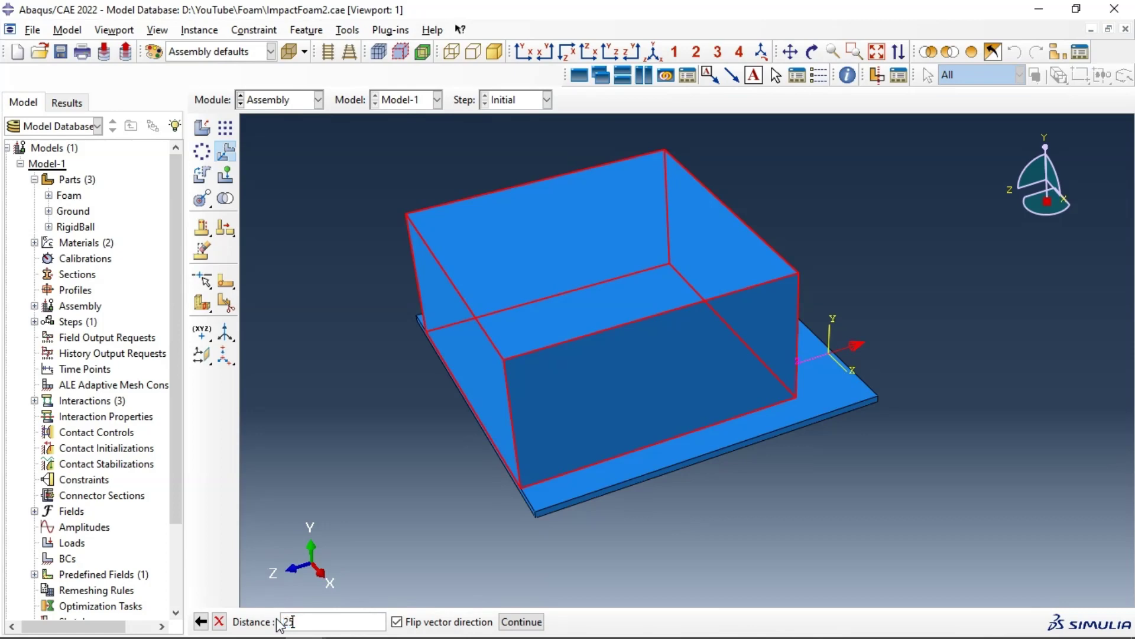
pyautogui.press('Return')
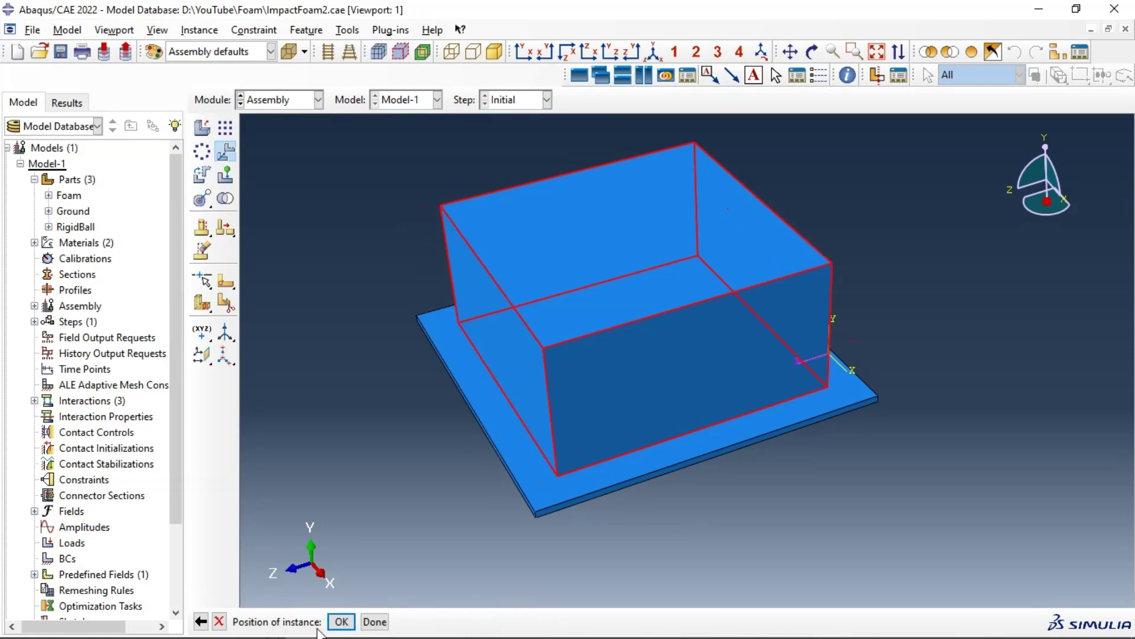
pyautogui.click(341, 621)
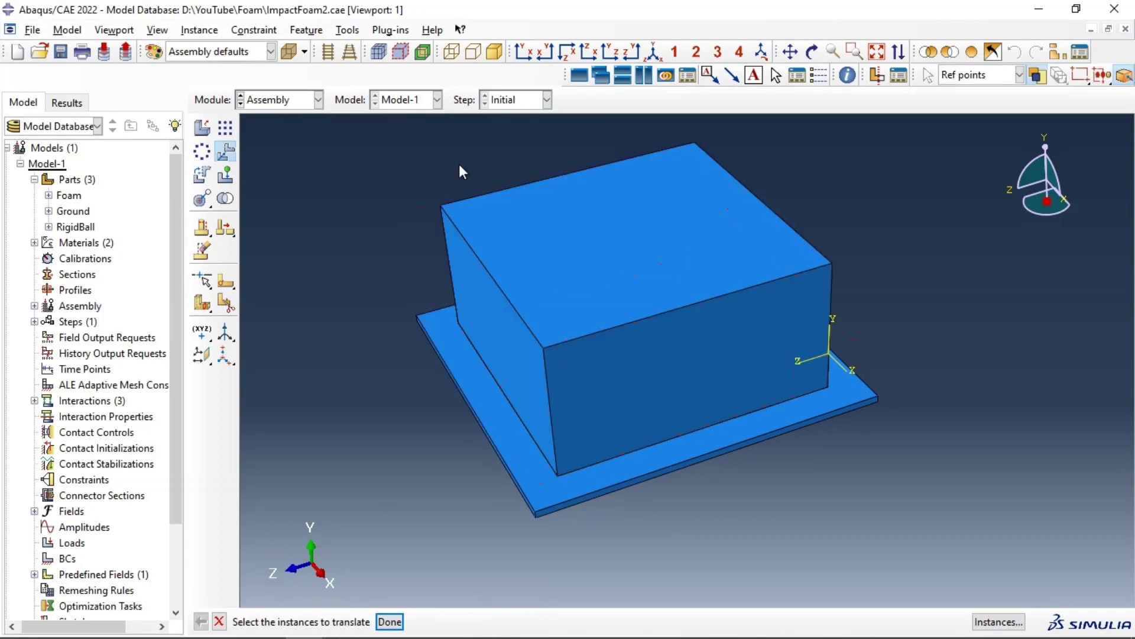
# Check the Foam's centring on the Ground in front and top views, and create a dependent instance of the RigidBall part
pyautogui.click(526, 53)
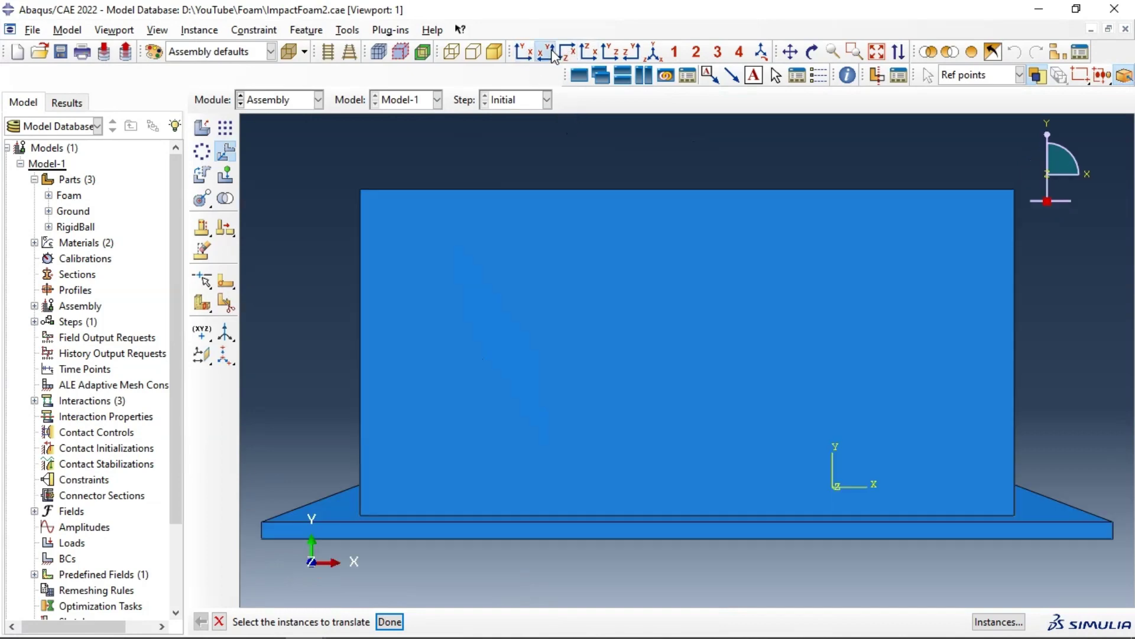
pyautogui.click(553, 55)
pyautogui.click(566, 55)
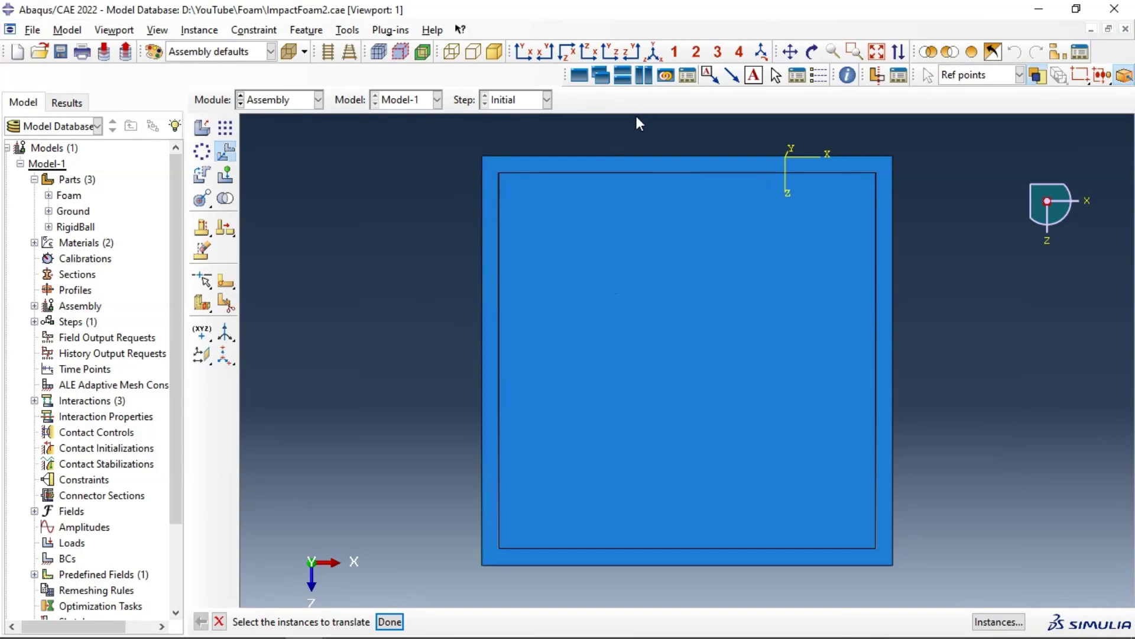
pyautogui.click(346, 55)
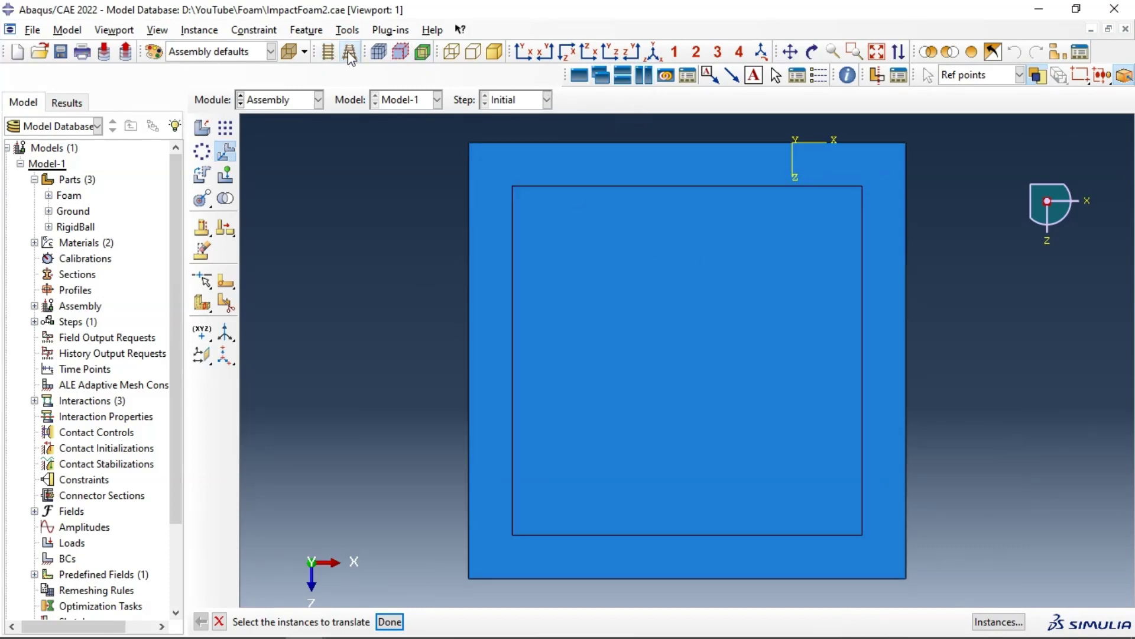
pyautogui.click(638, 76)
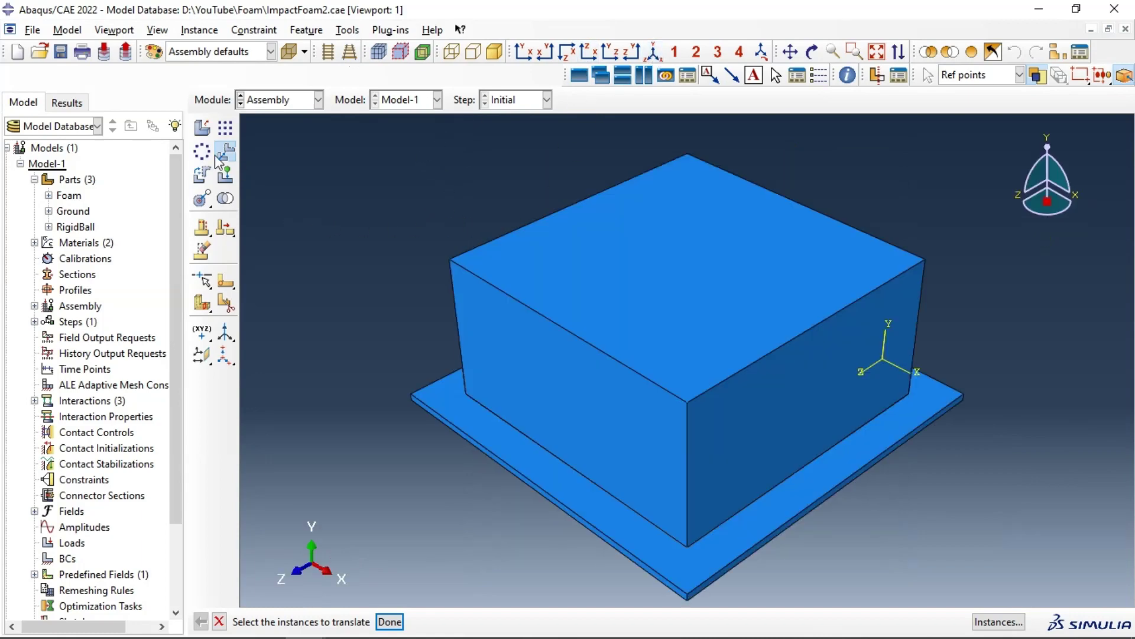
pyautogui.click(202, 127)
pyautogui.click(75, 201)
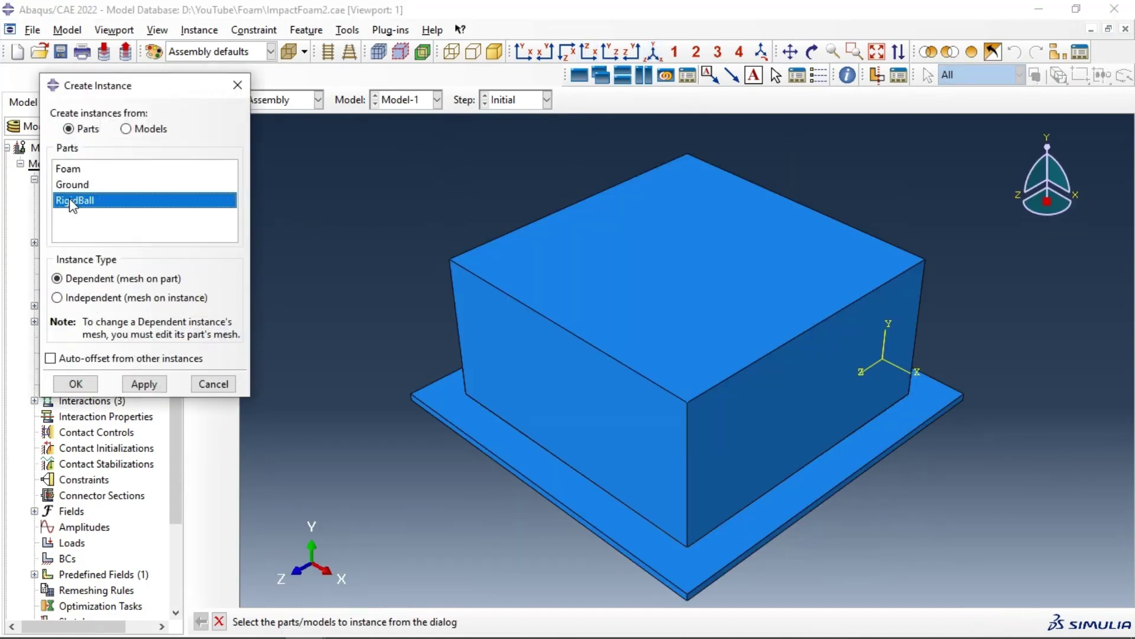
pyautogui.click(144, 383)
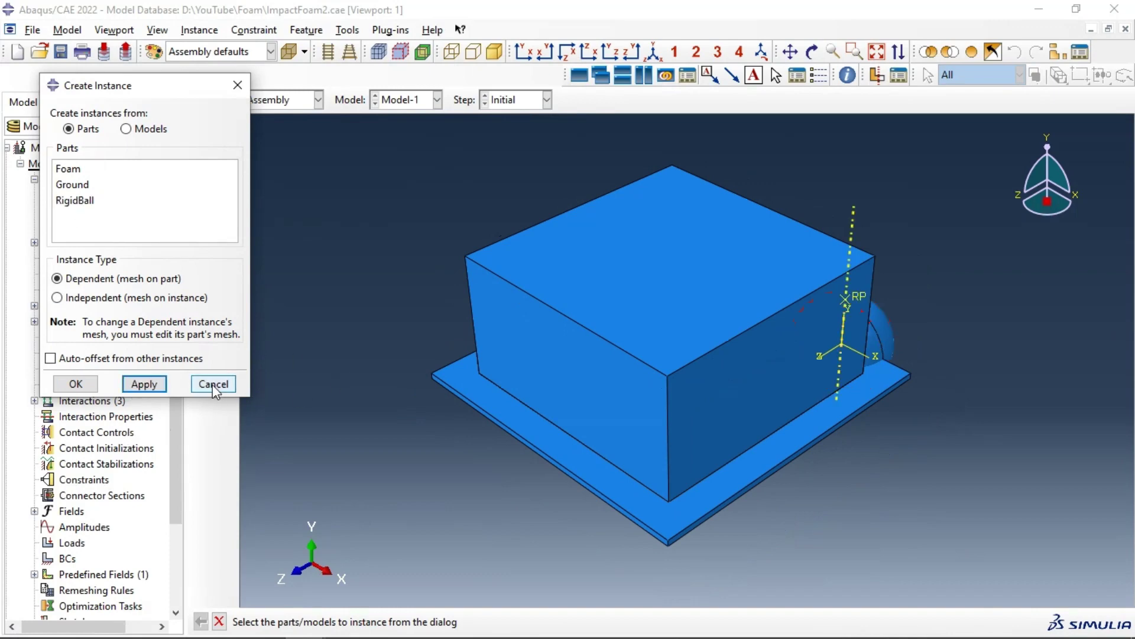
pyautogui.click(213, 384)
# Start translating the RigidBall instance, using the ball's bottom vertex as the start point of the translation vector
pyautogui.click(225, 151)
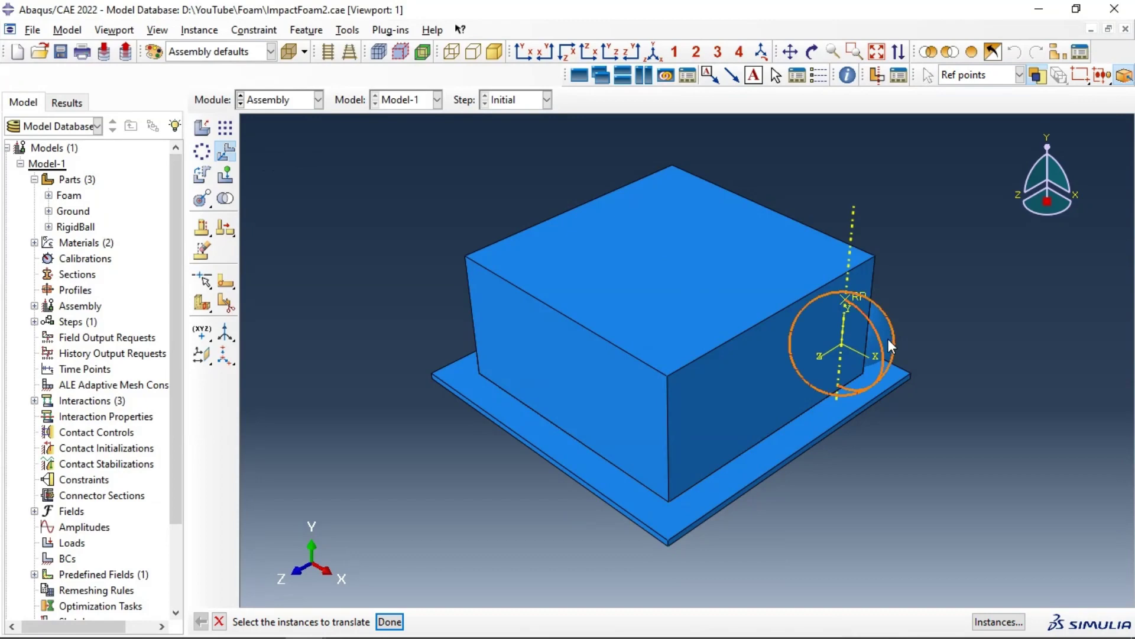
pyautogui.click(877, 350)
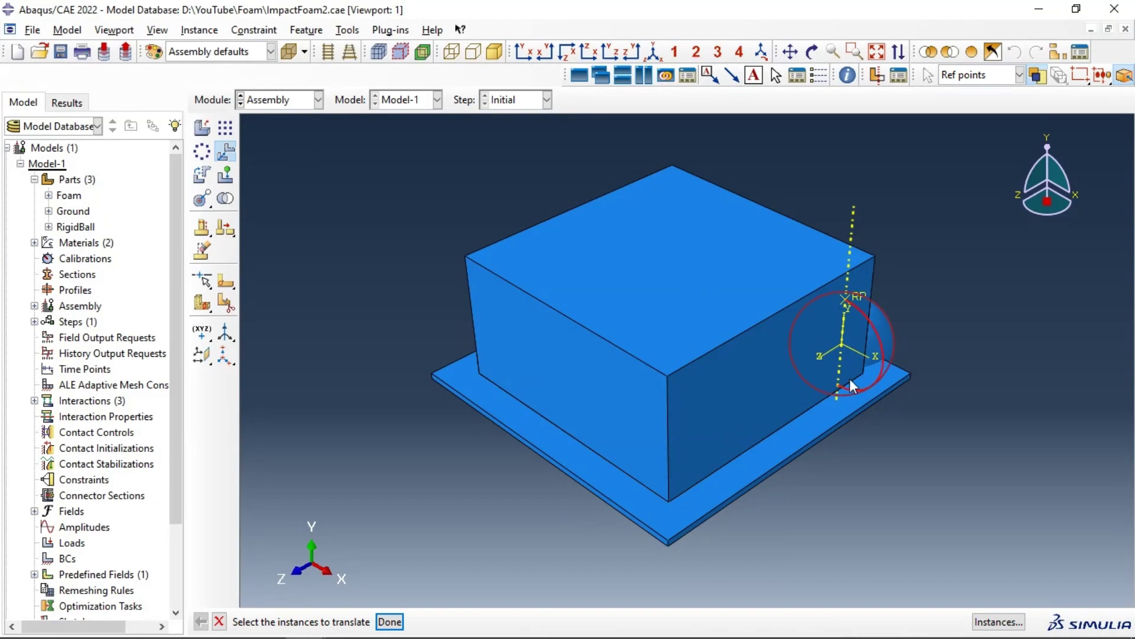
pyautogui.click(389, 621)
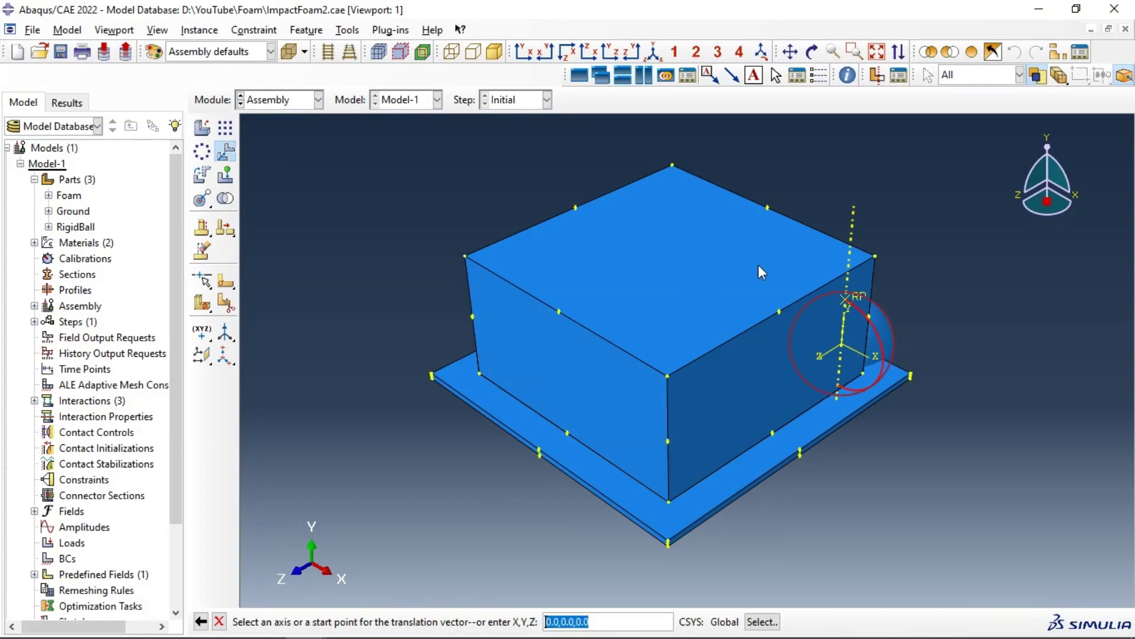
pyautogui.click(812, 52)
pyautogui.moveTo(763, 295); pyautogui.dragTo(612, 292)
pyautogui.moveTo(813, 334); pyautogui.dragTo(822, 305)
pyautogui.press('Escape')
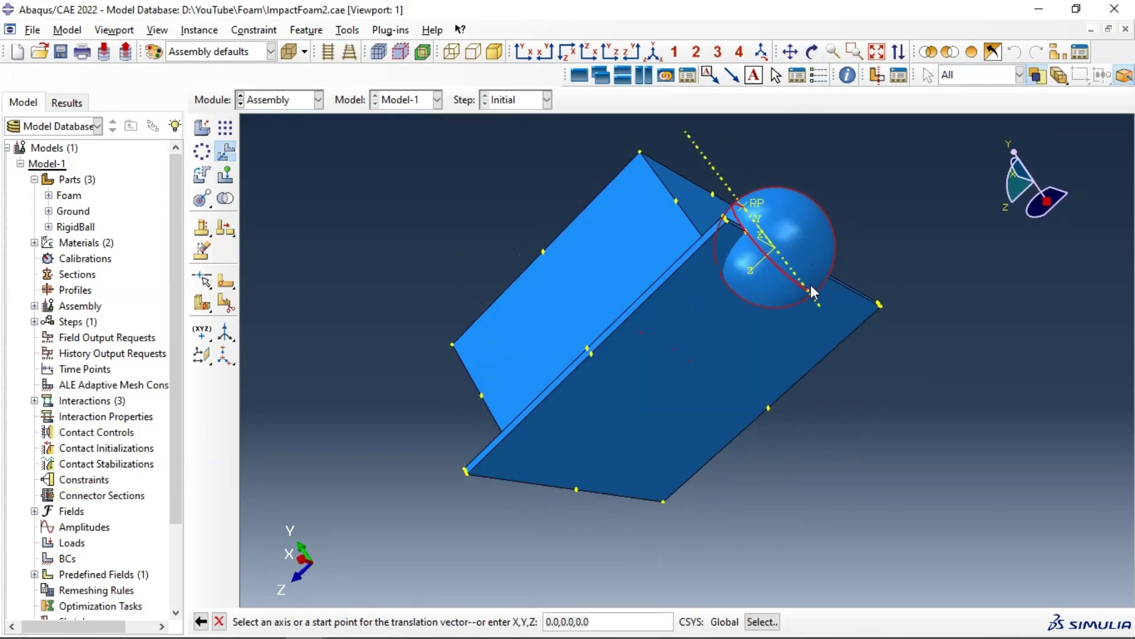
pyautogui.click(809, 291)
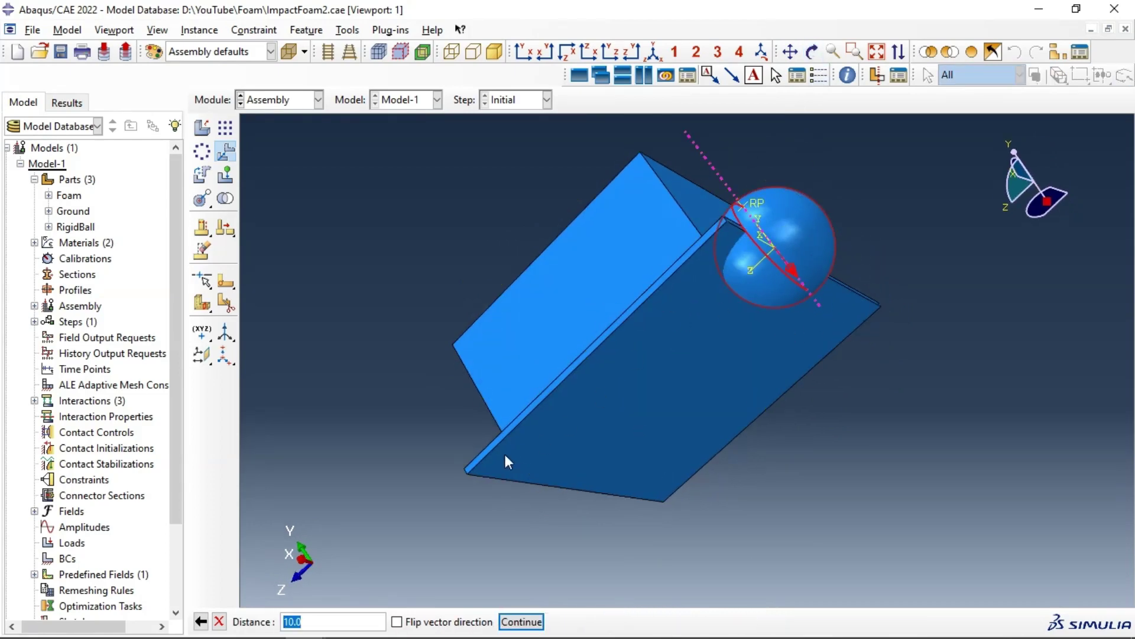
pyautogui.click(201, 621)
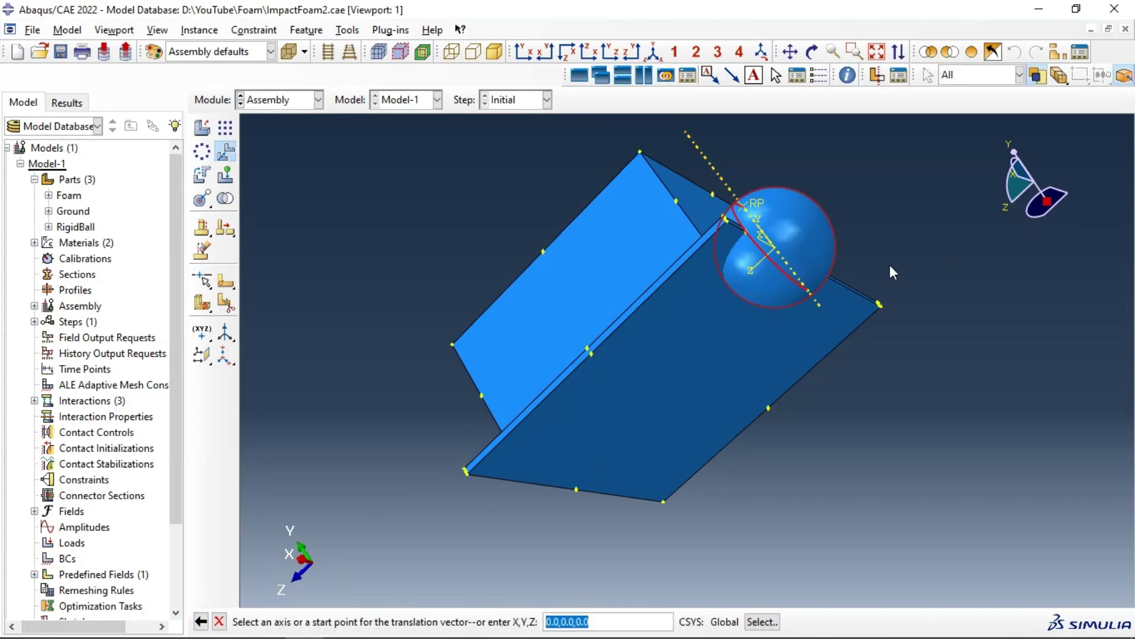
pyautogui.click(809, 291)
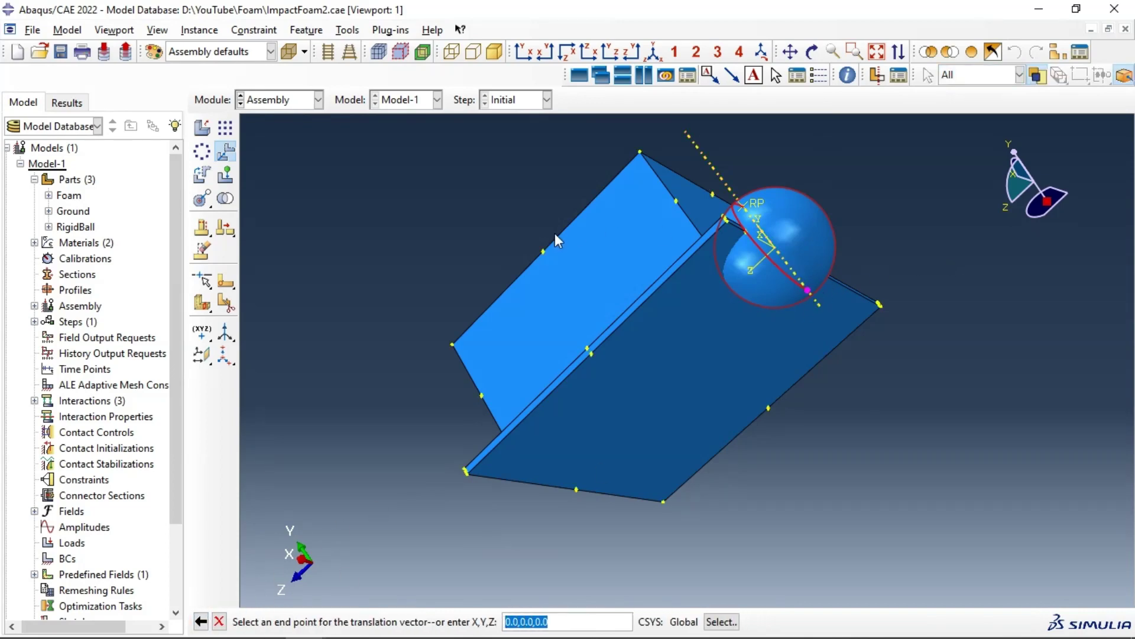
# Create a datum point midway between the midpoints of two opposite top edges of the Foam
pyautogui.click(815, 52)
pyautogui.moveTo(685, 278)
pyautogui.mouseDown()
pyautogui.moveTo(669, 314)
pyautogui.moveTo(806, 426)
pyautogui.moveTo(836, 391)
pyautogui.moveTo(703, 290)
pyautogui.mouseUp()
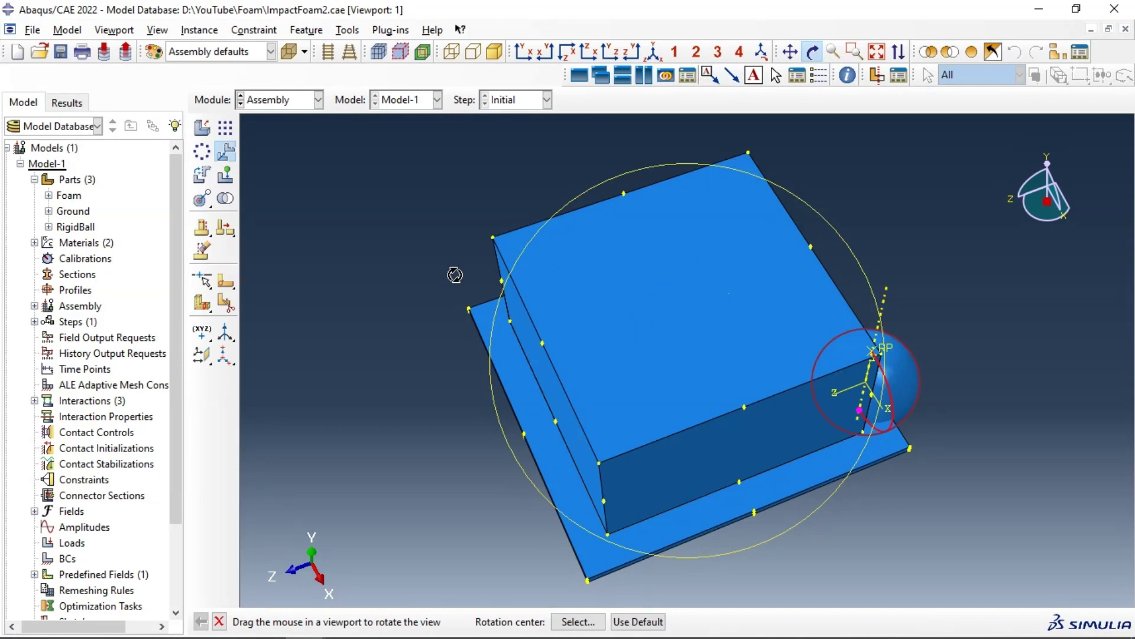
pyautogui.moveTo(202, 338); pyautogui.dragTo(265, 340)
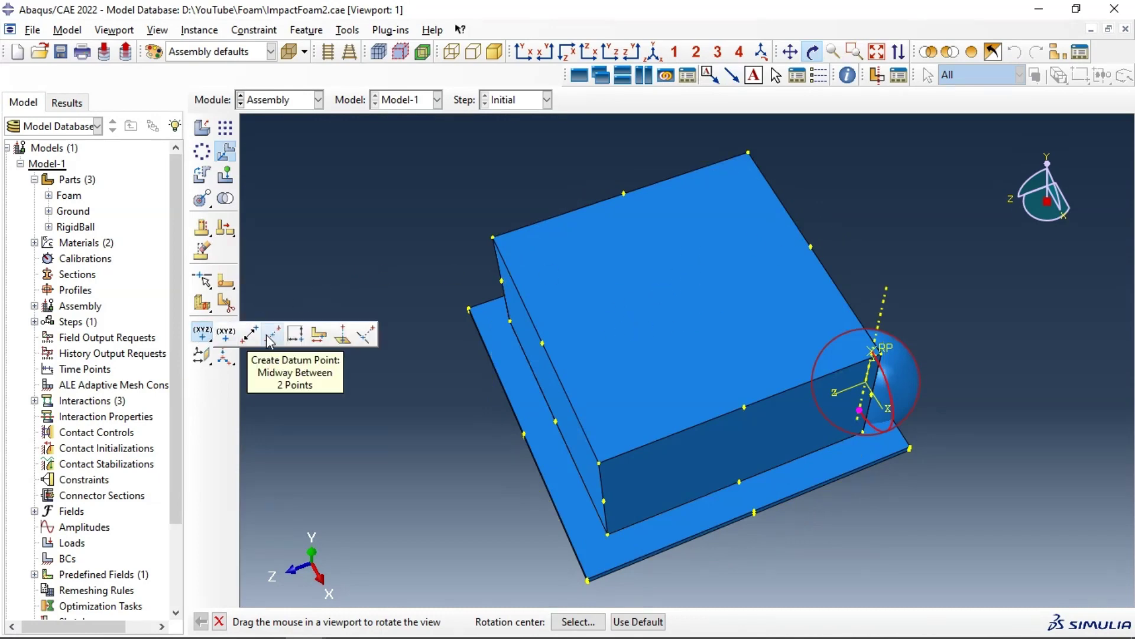
pyautogui.click(271, 337)
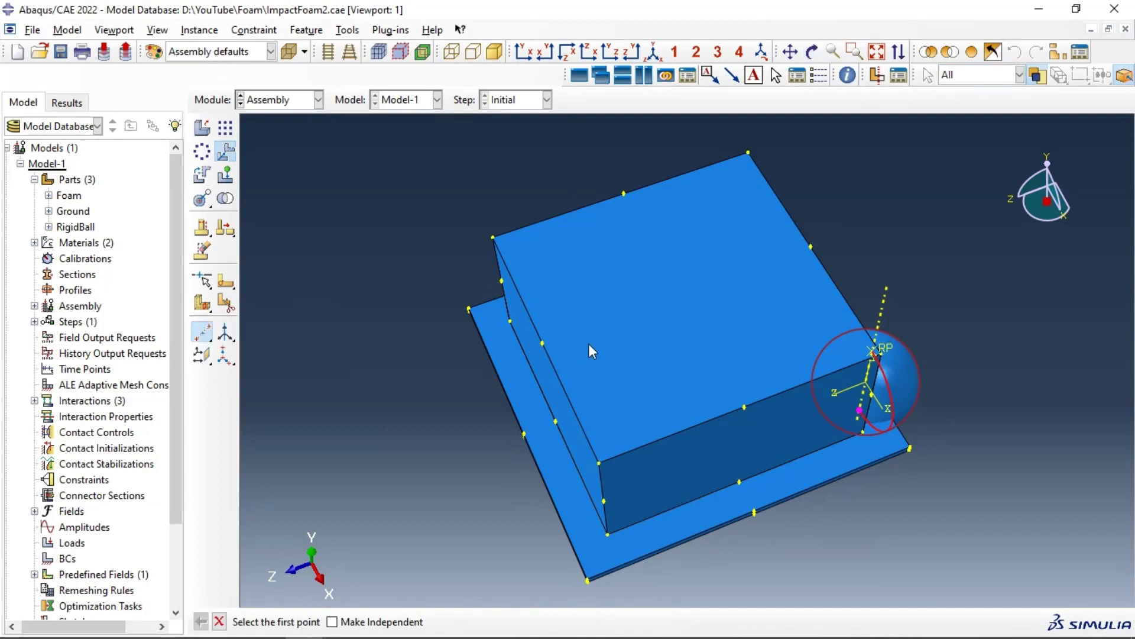
pyautogui.click(543, 343)
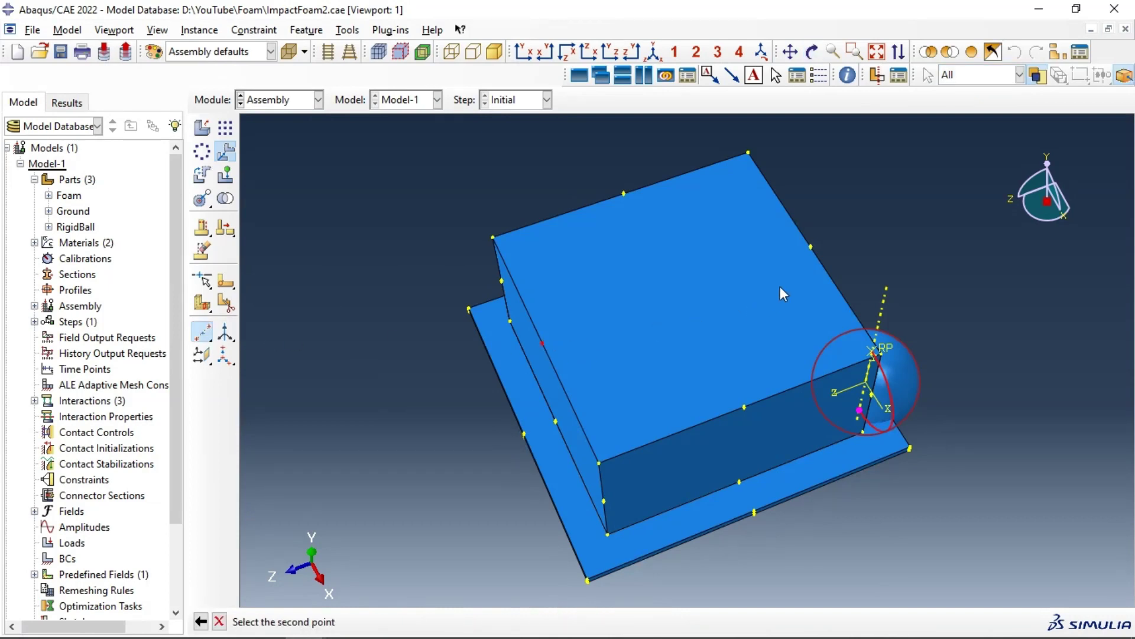
pyautogui.click(811, 247)
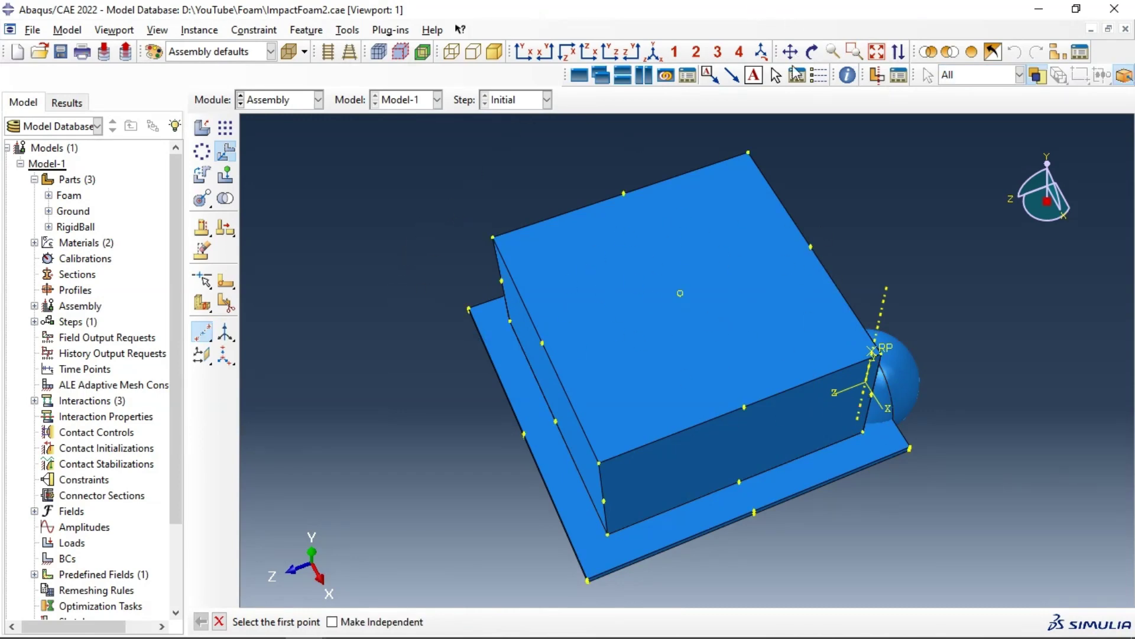
# Finish translating the RigidBall instance onto the datum point at the centre of the Foam's top face, and check its placement from the side
pyautogui.click(812, 52)
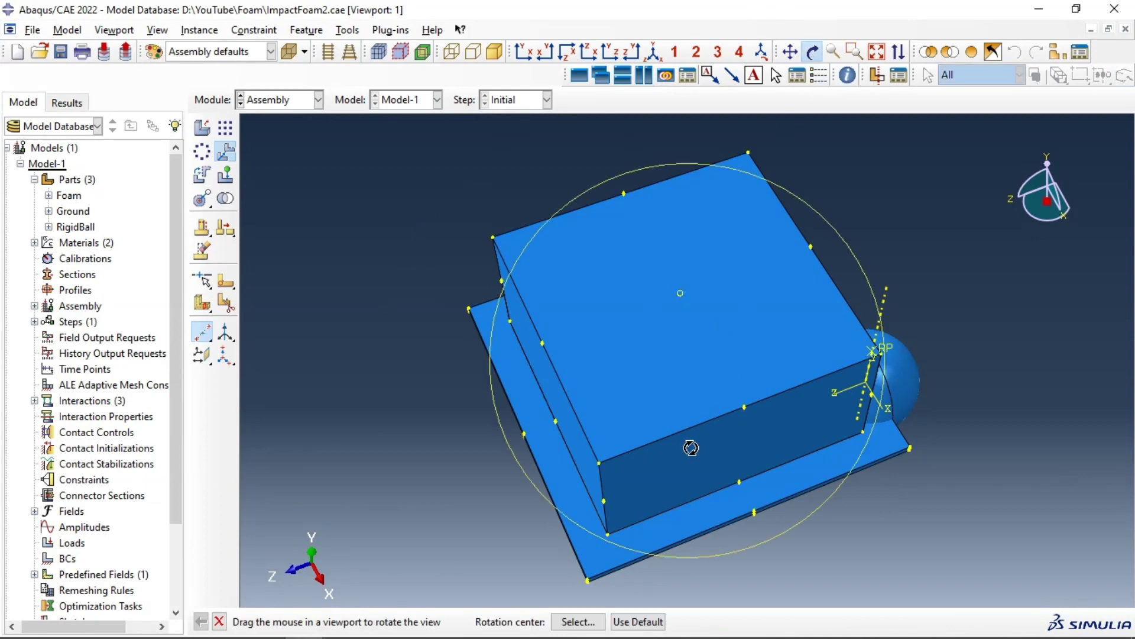
pyautogui.press('Escape')
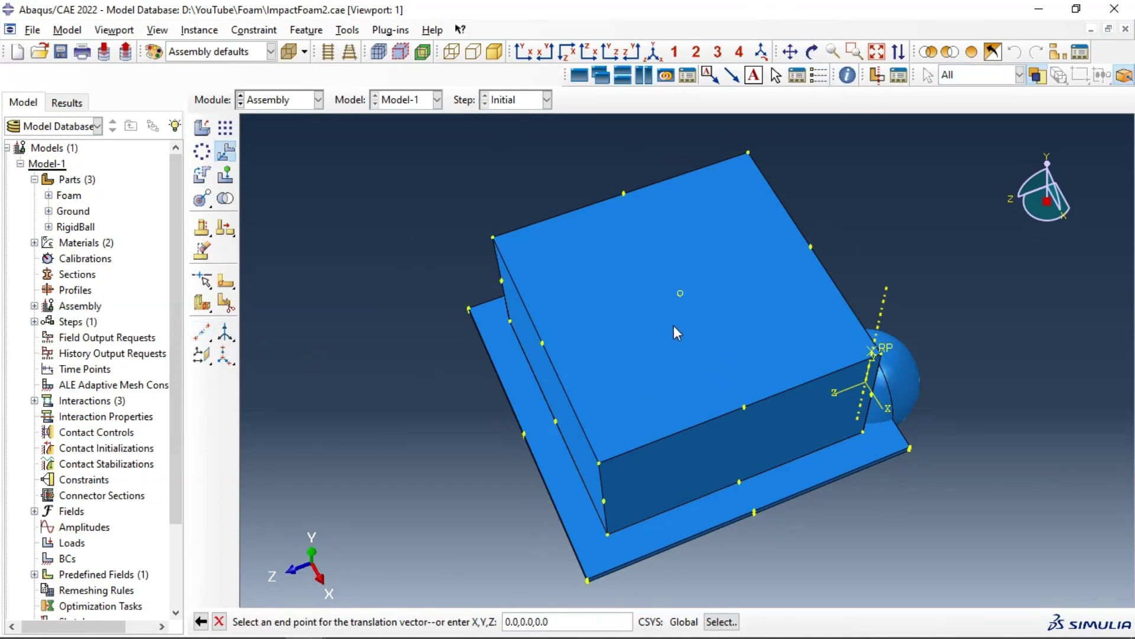
pyautogui.click(680, 293)
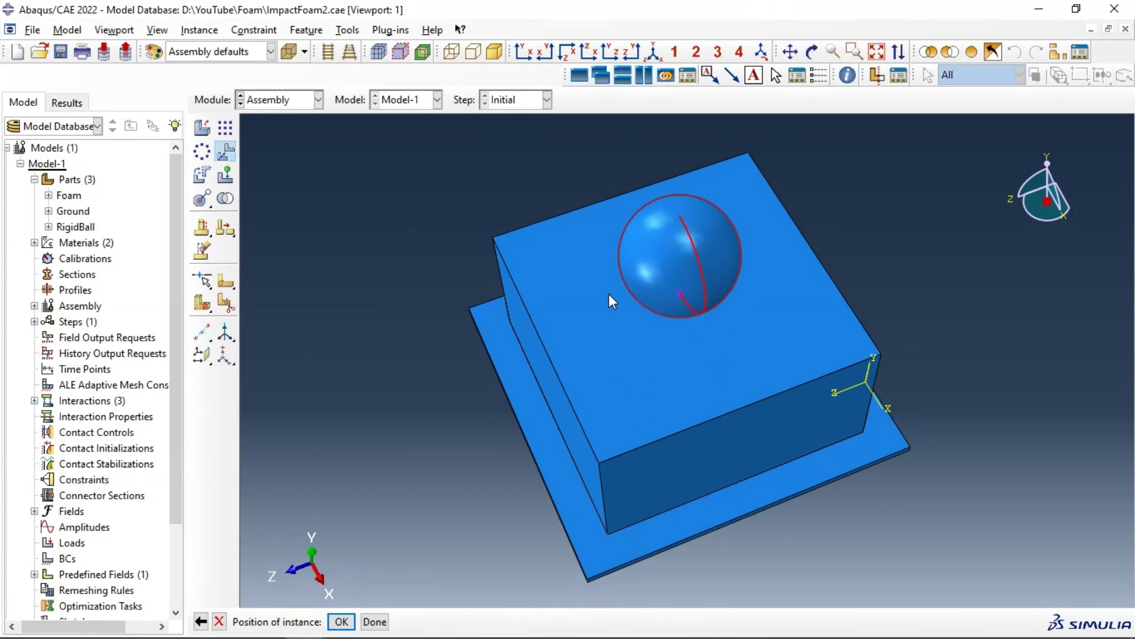
pyautogui.click(341, 621)
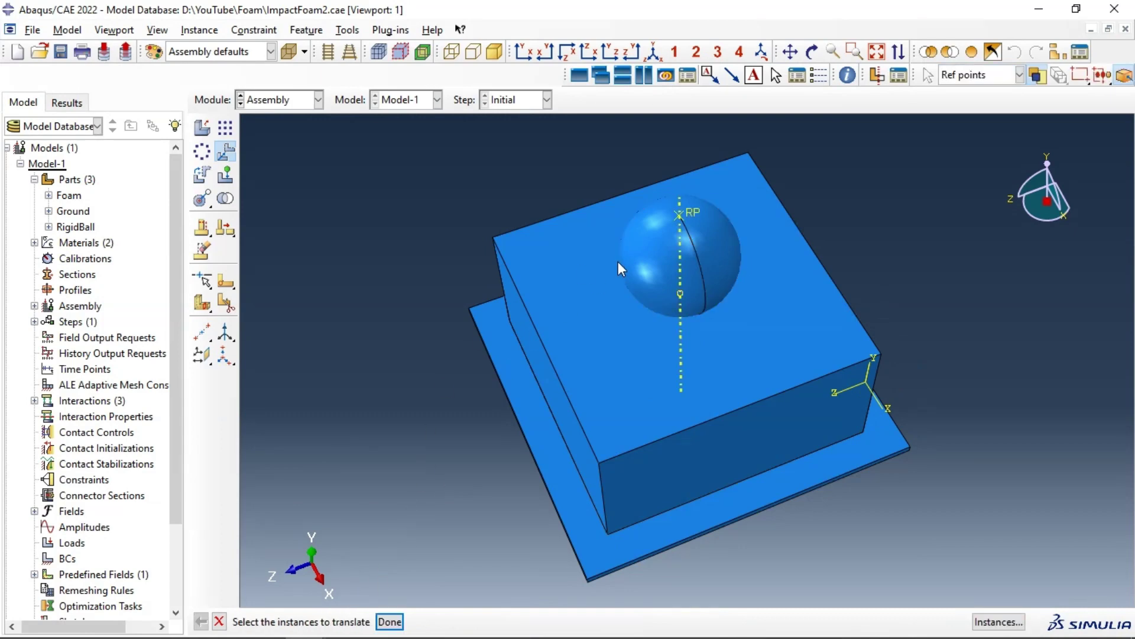
pyautogui.click(811, 52)
pyautogui.moveTo(718, 284); pyautogui.dragTo(681, 373)
pyautogui.moveTo(706, 309); pyautogui.dragTo(692, 328)
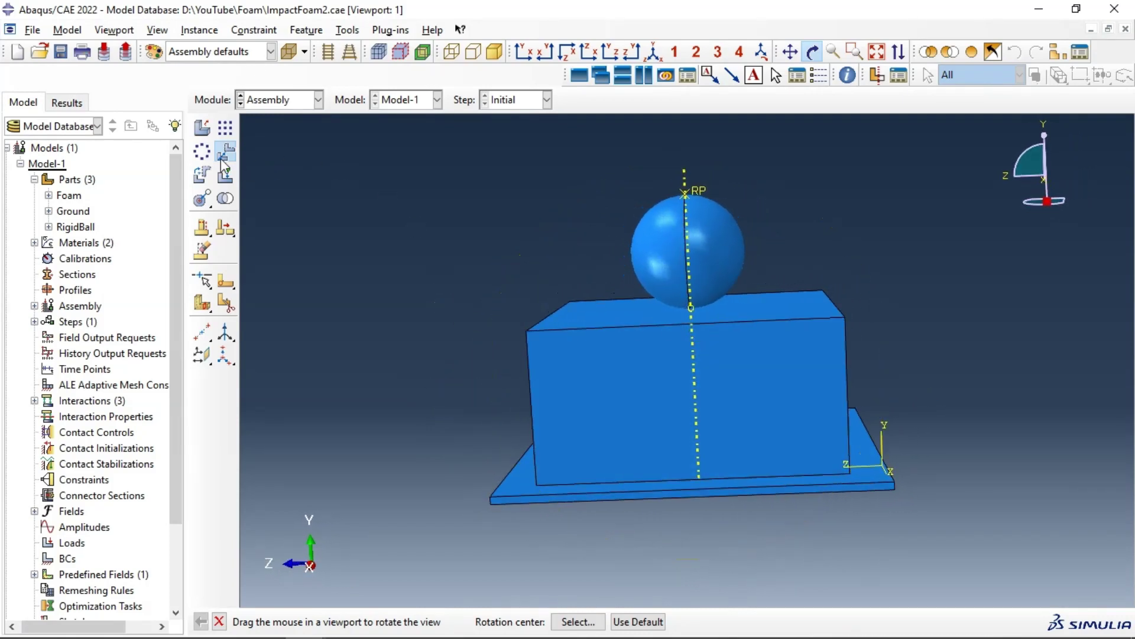
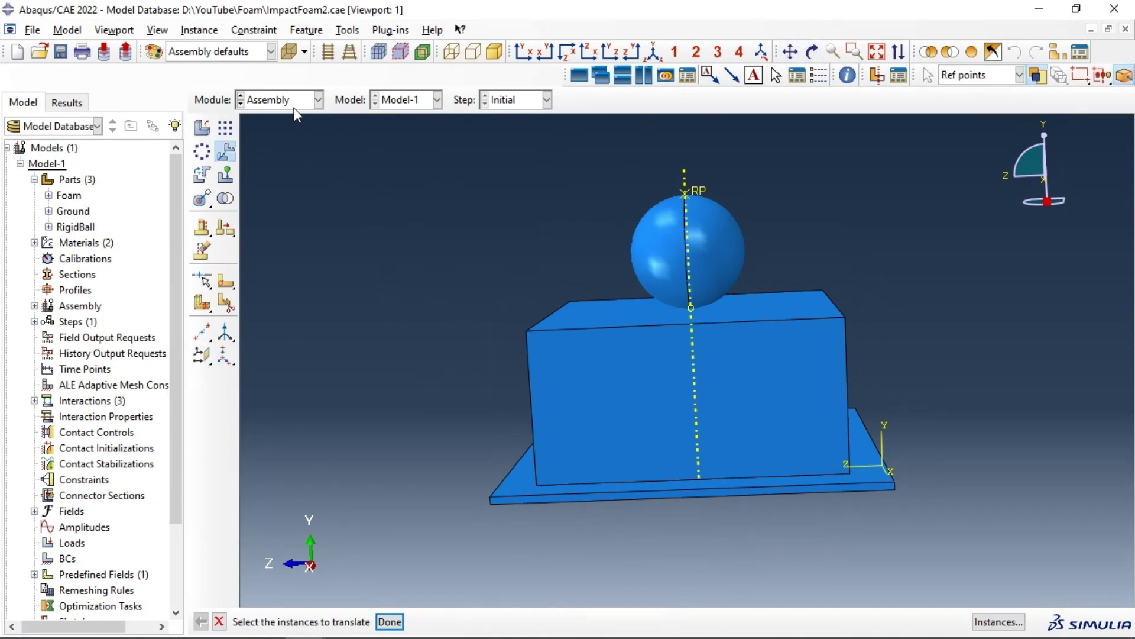
# Switch to the Property module and open the Foam material from the Material Manager for editing
pyautogui.click(281, 138)
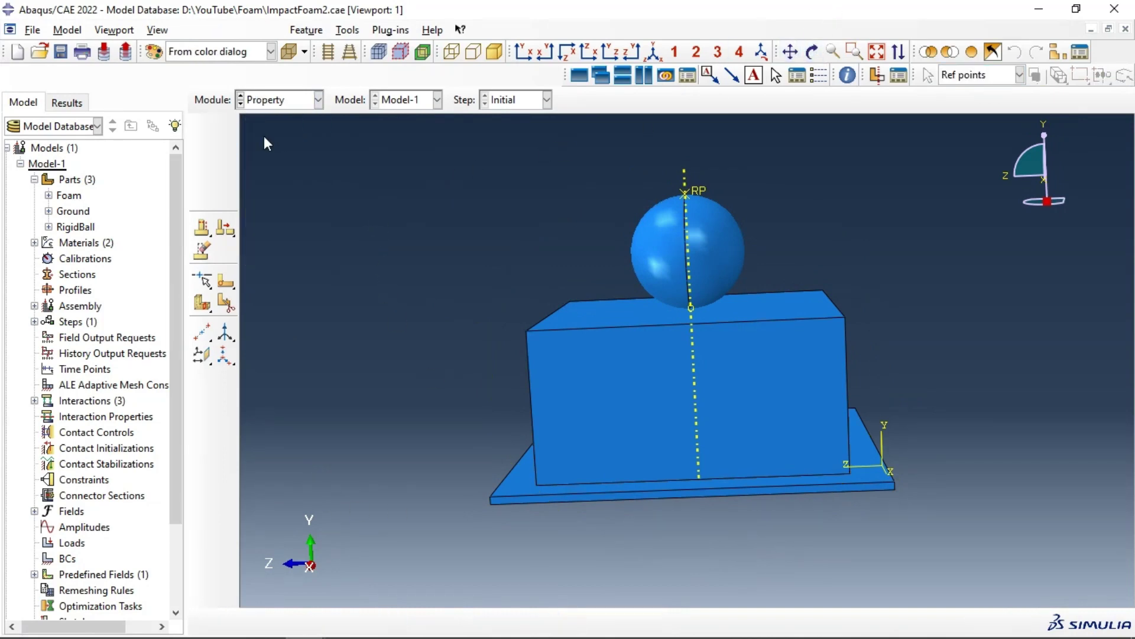
pyautogui.click(224, 129)
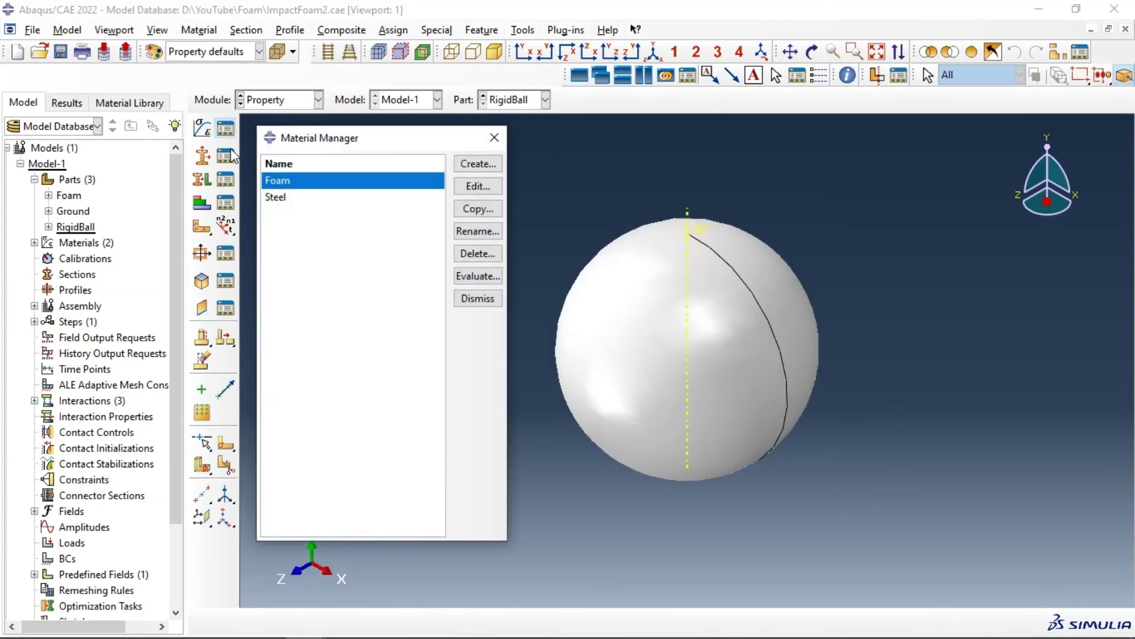
pyautogui.moveTo(275, 143); pyautogui.dragTo(69, 48)
pyautogui.click(81, 112)
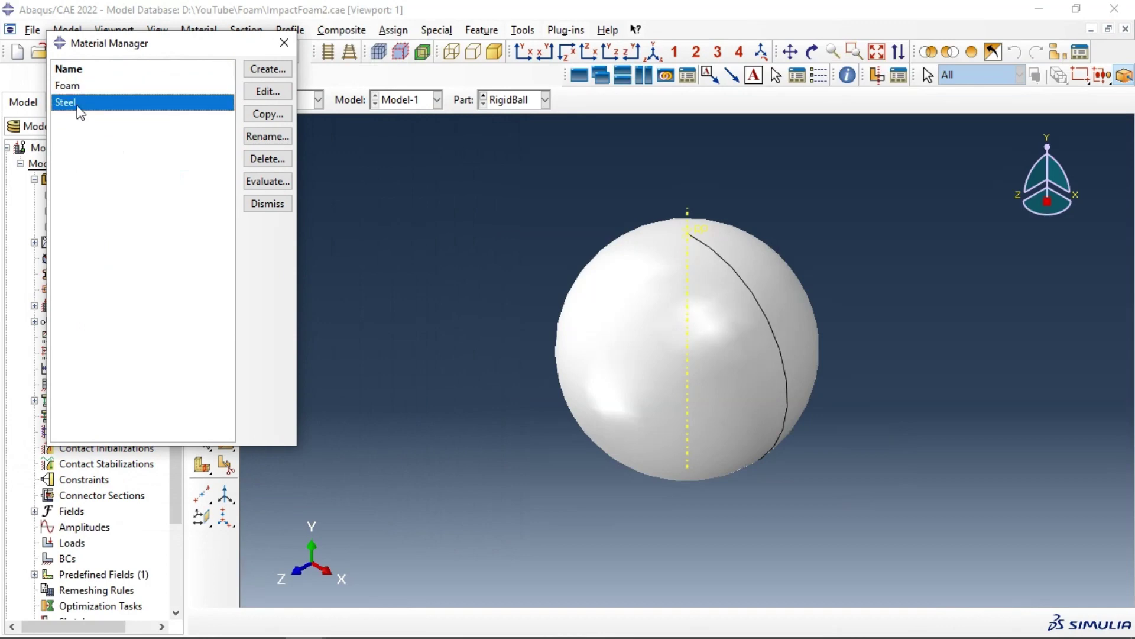
pyautogui.click(109, 90)
pyautogui.click(258, 94)
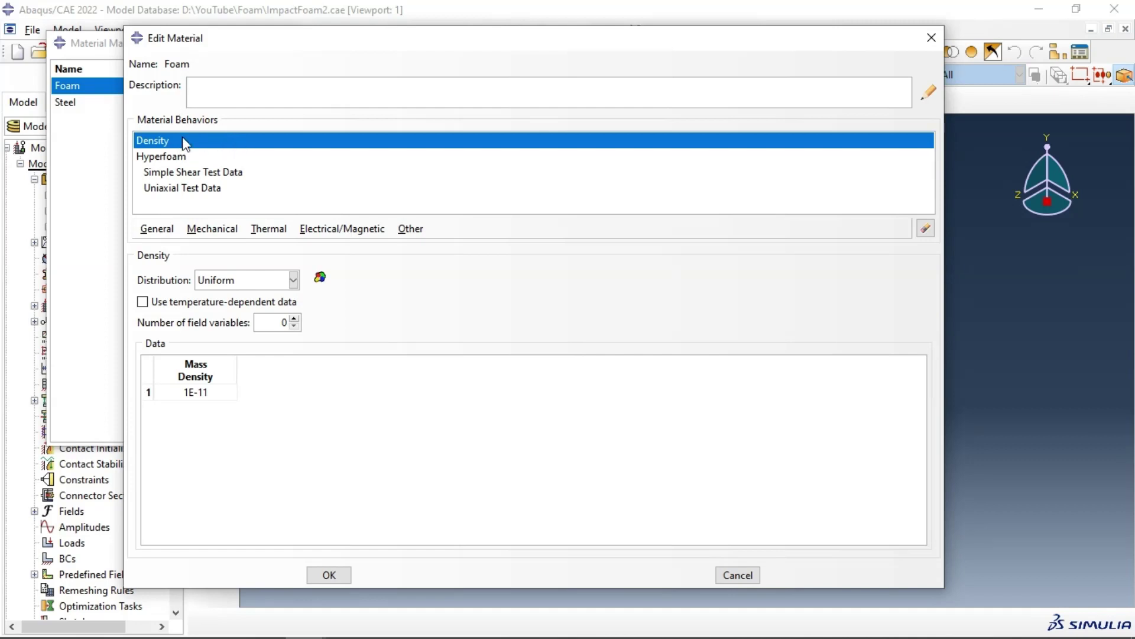
pyautogui.doubleClick(225, 392)
pyautogui.click(217, 395)
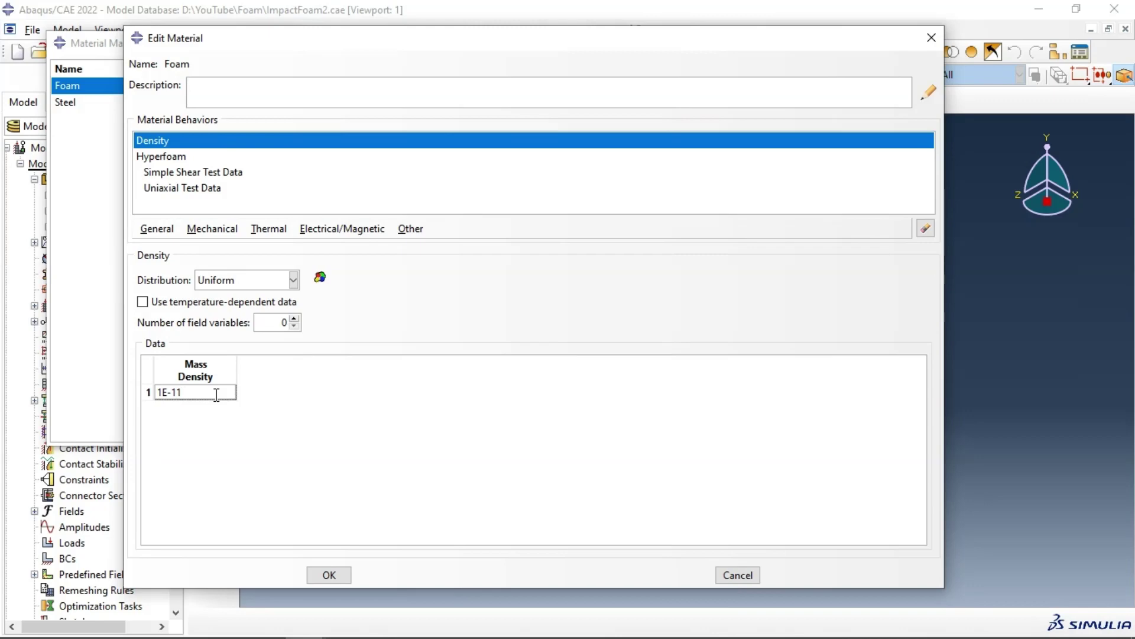
pyautogui.write('toone/mm3')
pyautogui.press('BackSpace')
pyautogui.press('BackSpace')
pyautogui.press('BackSpace')
pyautogui.press('BackSpace')
pyautogui.press('BackSpace')
pyautogui.press('BackSpace')
pyautogui.press('BackSpace')
# Examine the Foam's Hyperfoam settings, including the strain energy potential order, and its full simple shear test data table
pyautogui.click(174, 158)
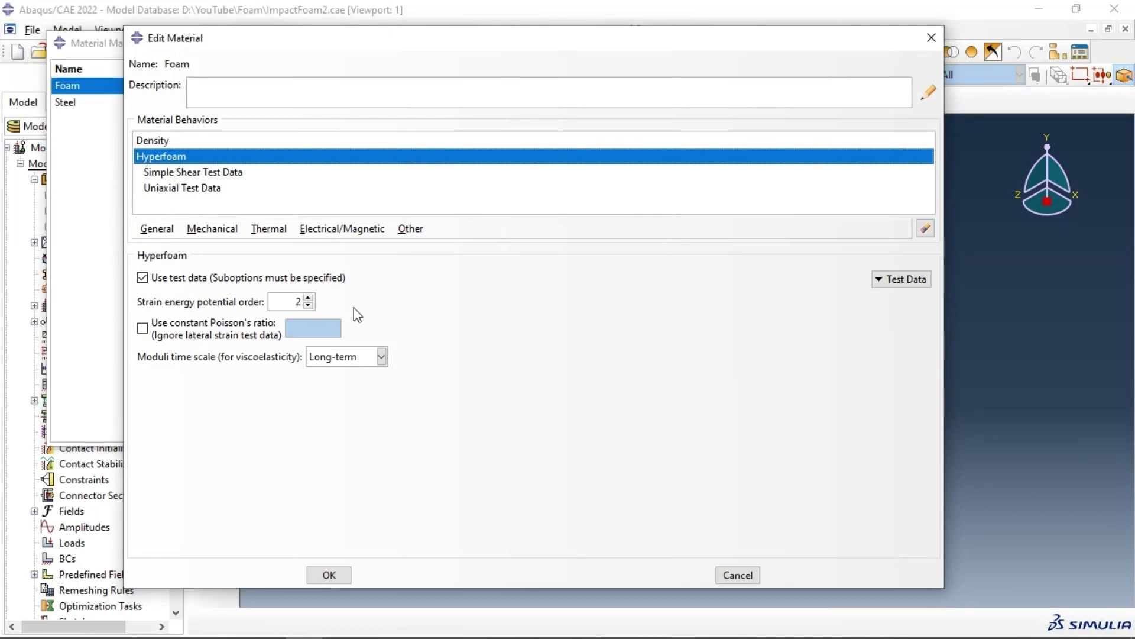
pyautogui.moveTo(389, 50); pyautogui.dragTo(350, 54)
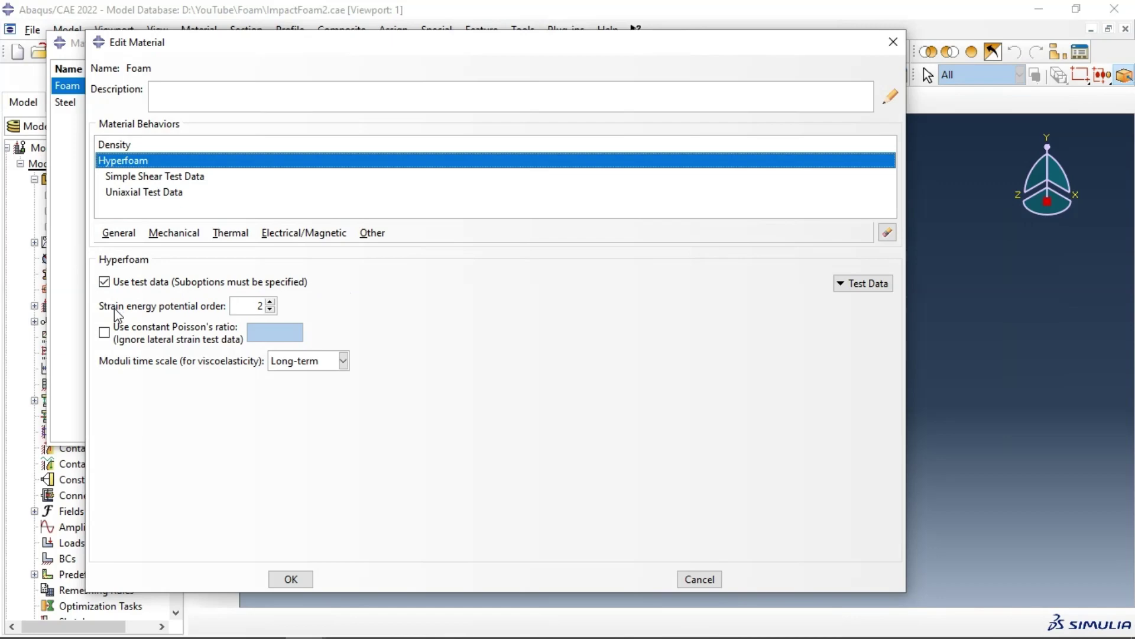
pyautogui.doubleClick(260, 307)
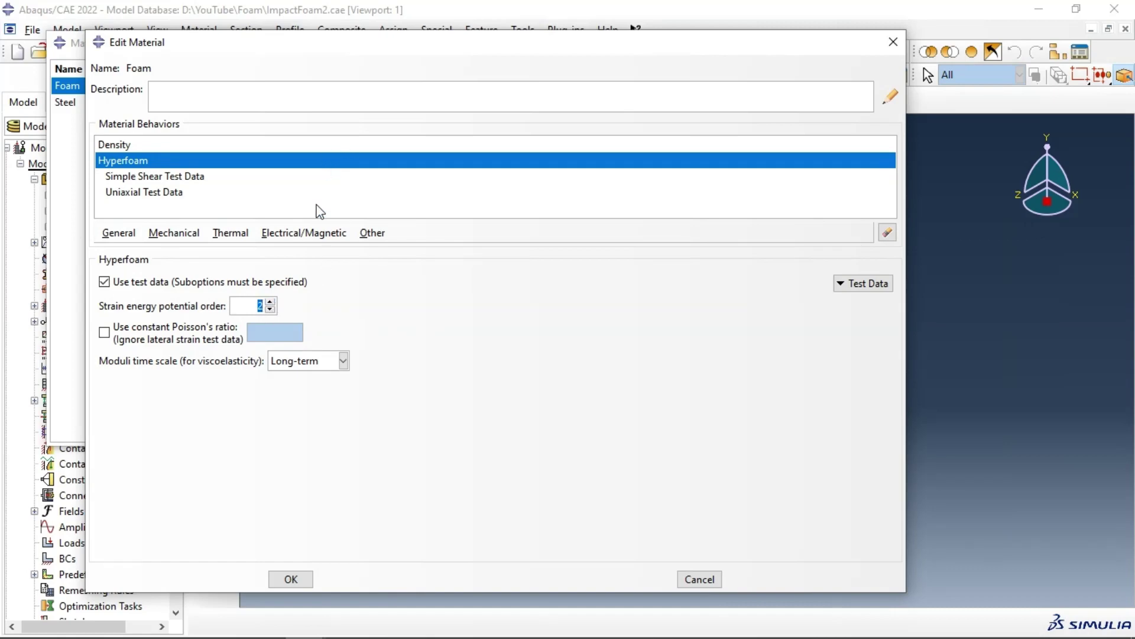
pyautogui.click(142, 187)
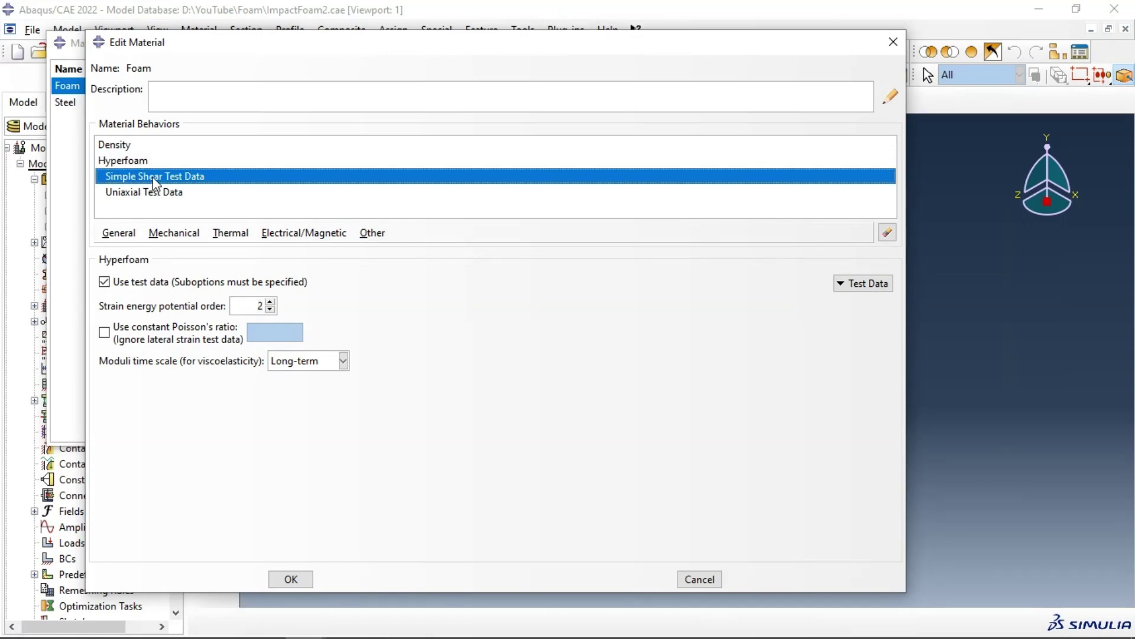
pyautogui.doubleClick(154, 177)
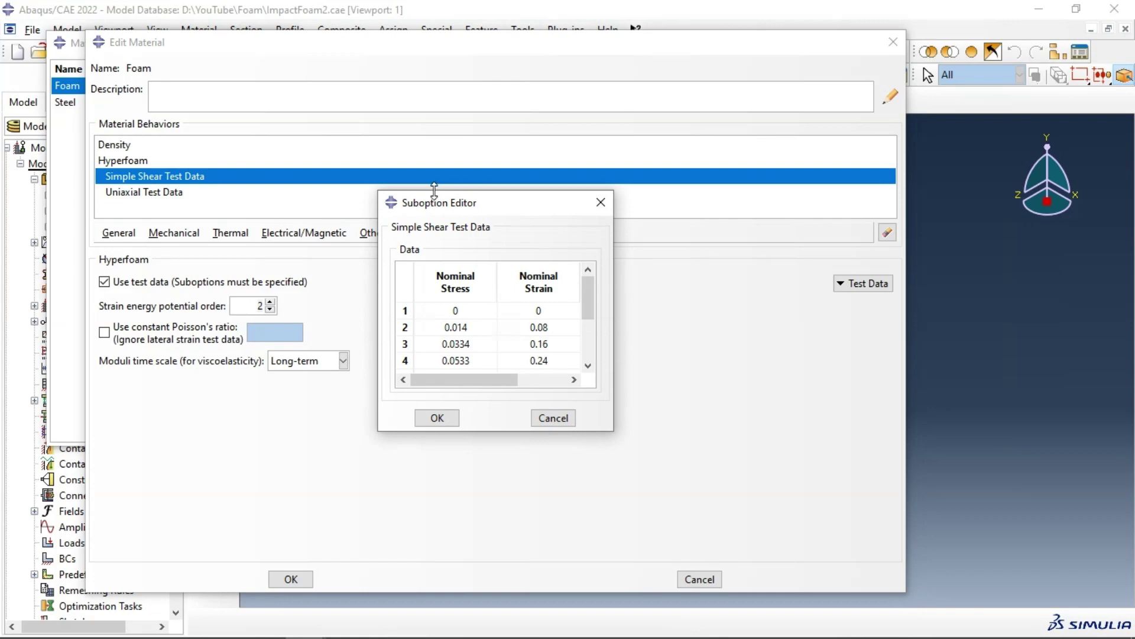
pyautogui.moveTo(377, 192); pyautogui.dragTo(208, 64)
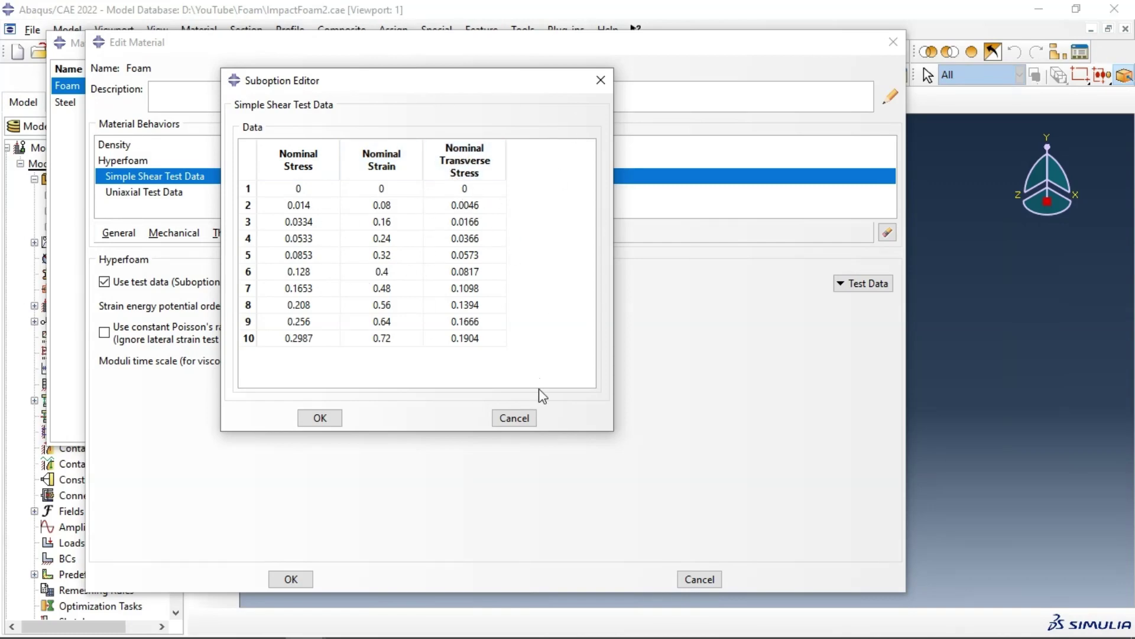
pyautogui.click(513, 418)
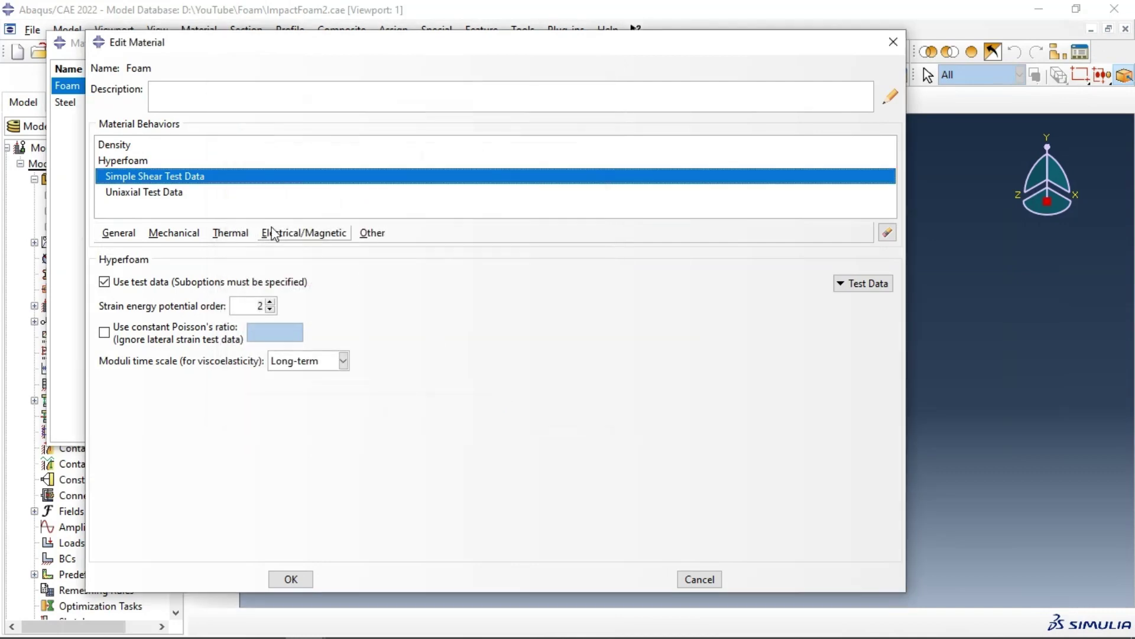
# Examine the nominal stress, strain and lateral strain columns of the Foam's uniaxial test data, and close the Foam material
pyautogui.doubleClick(145, 193)
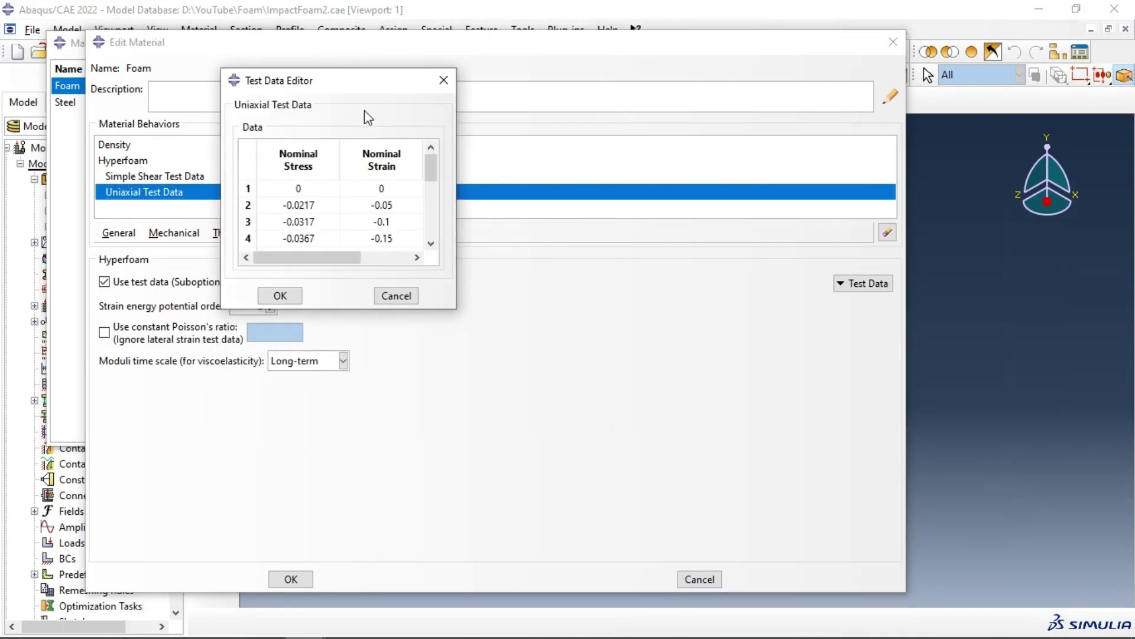
pyautogui.moveTo(338, 308); pyautogui.dragTo(313, 514)
pyautogui.moveTo(379, 69); pyautogui.dragTo(376, 35)
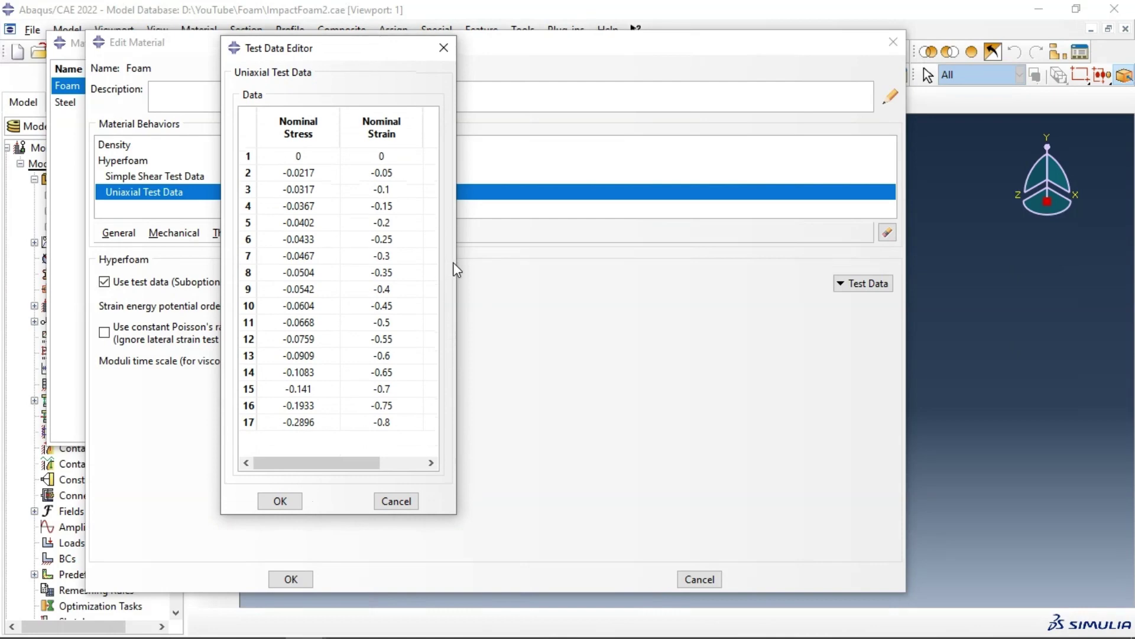
pyautogui.moveTo(452, 261); pyautogui.dragTo(545, 264)
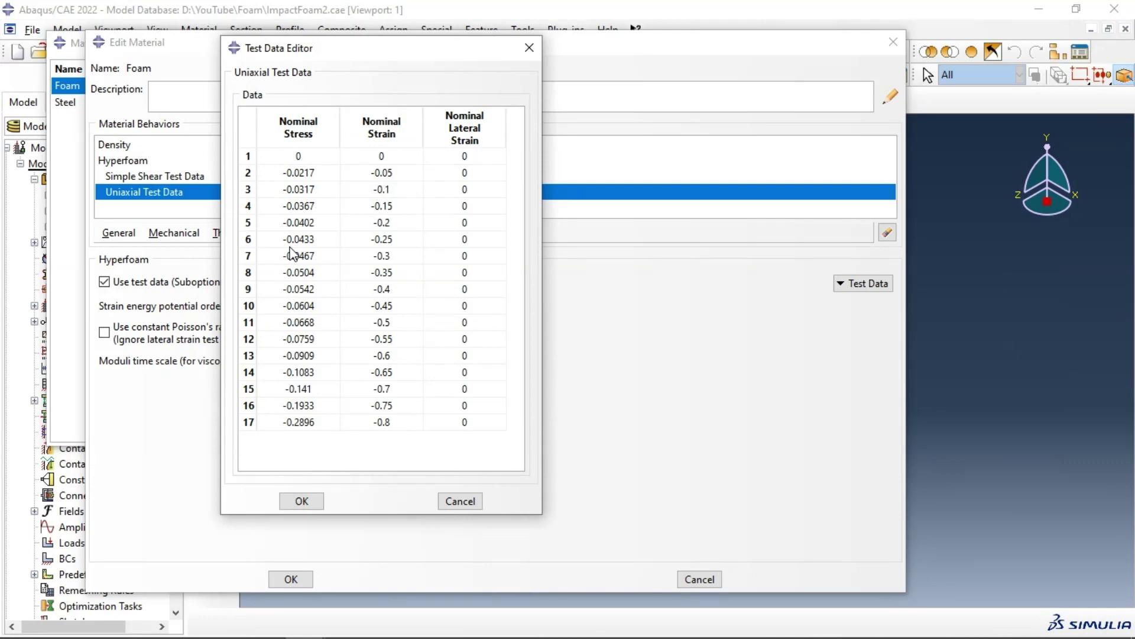
pyautogui.click(311, 129)
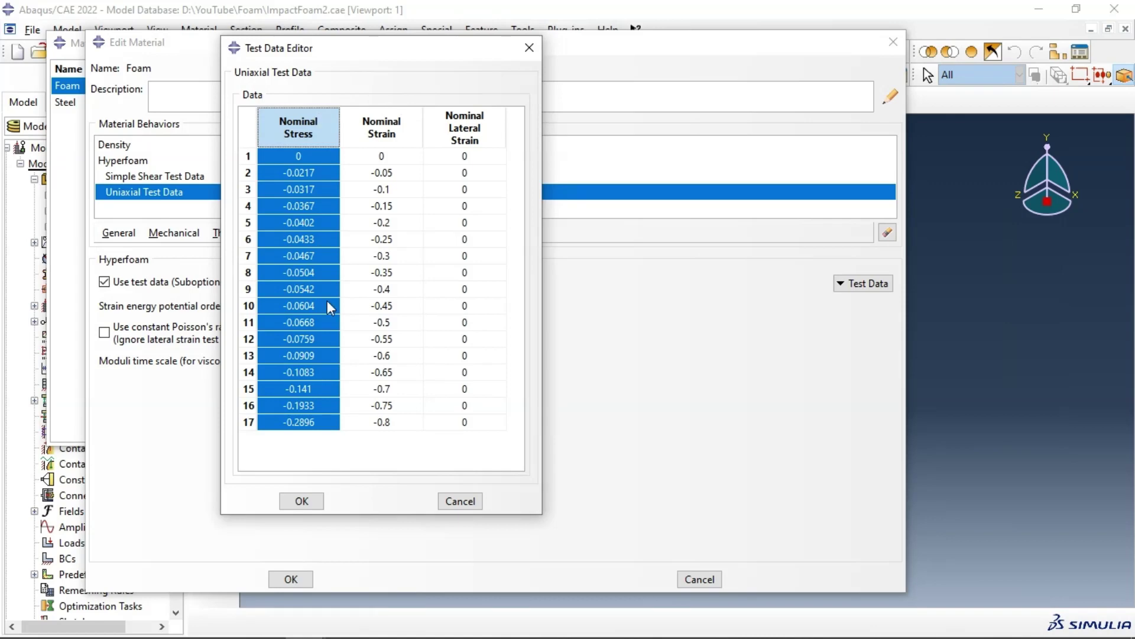
pyautogui.click(317, 506)
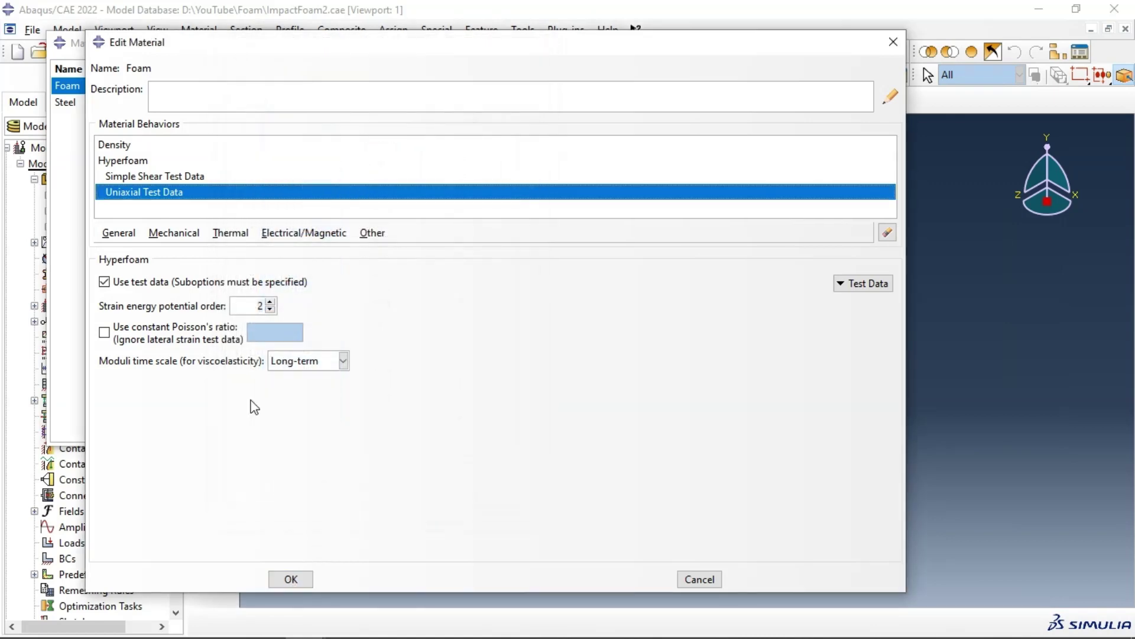
pyautogui.click(291, 580)
# Examine the Steel material's mass density, Young's modulus and Poisson's ratio, and close the Material Manager
pyautogui.click(89, 103)
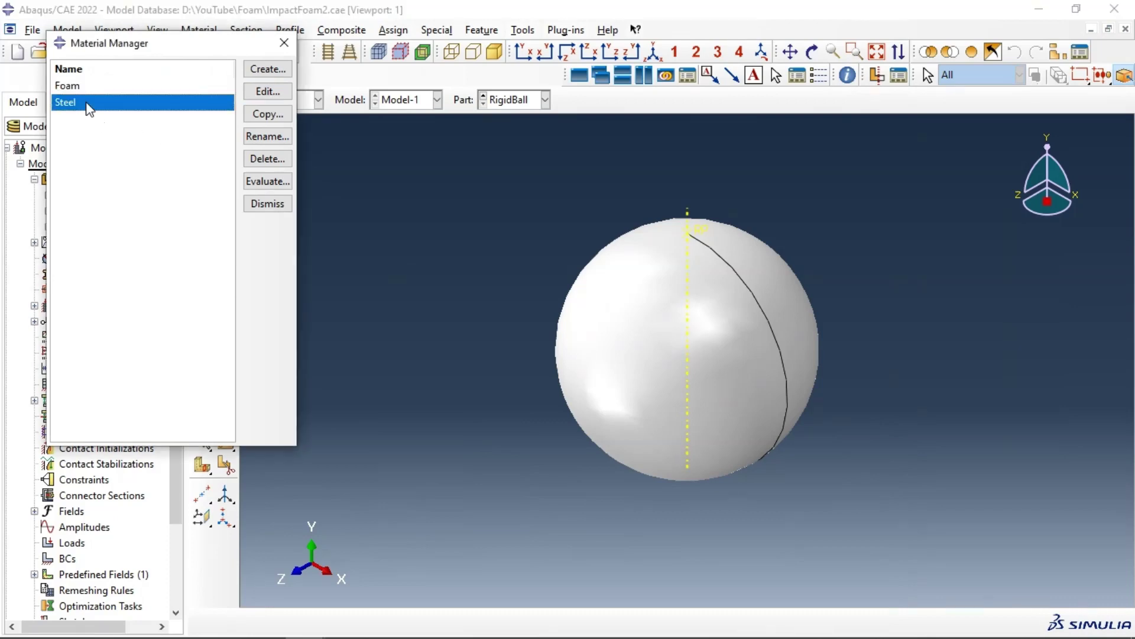
pyautogui.click(261, 93)
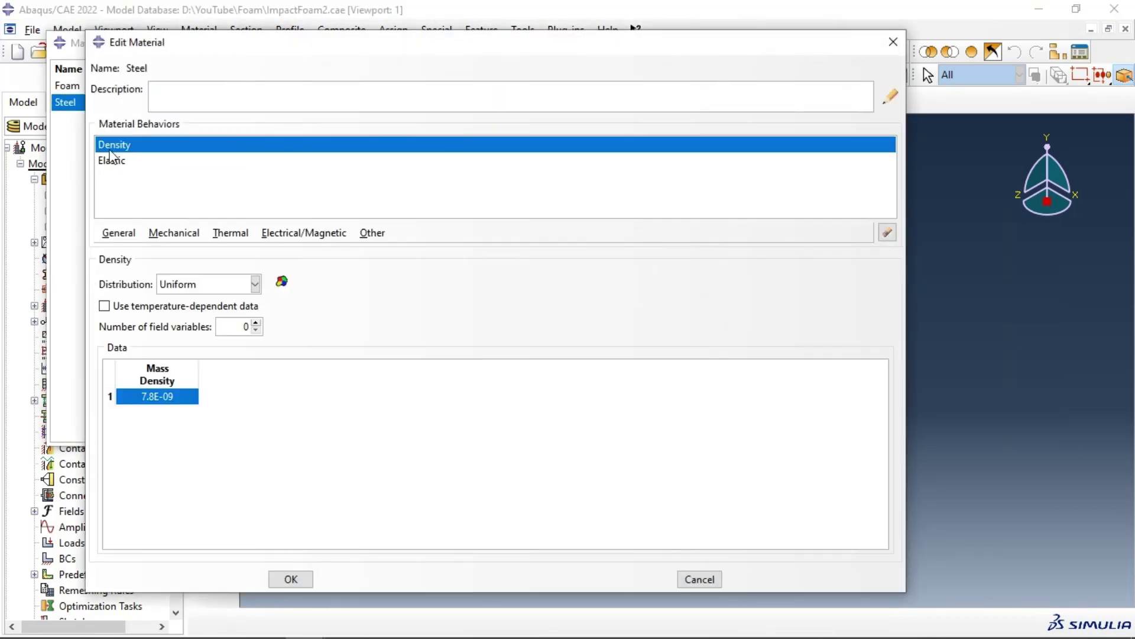
pyautogui.click(184, 397)
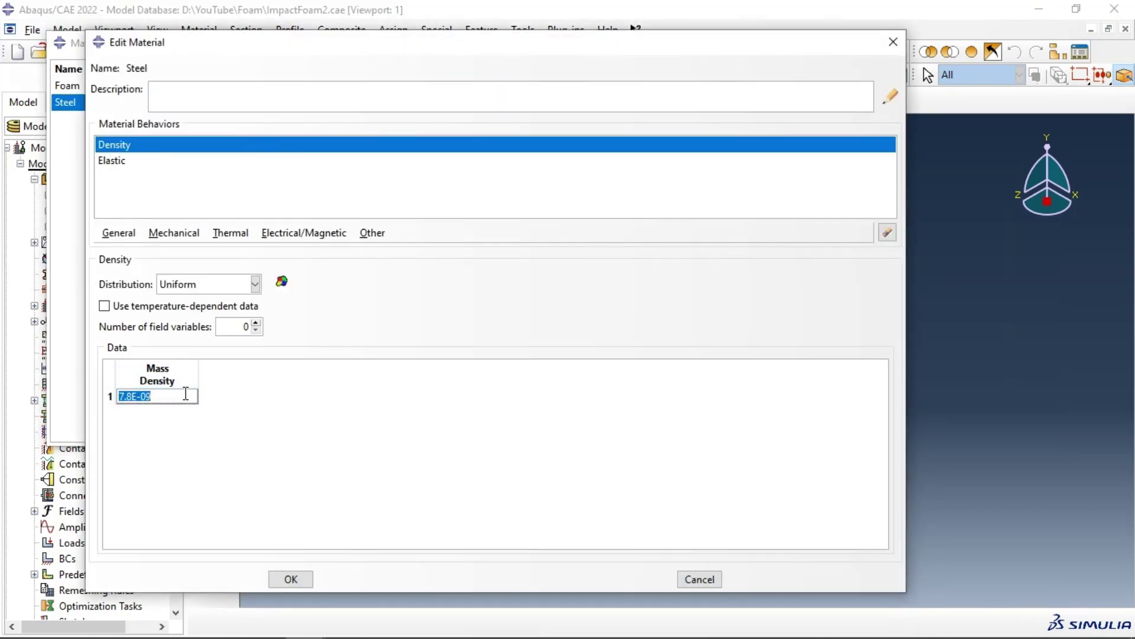
pyautogui.click(182, 398)
pyautogui.click(116, 163)
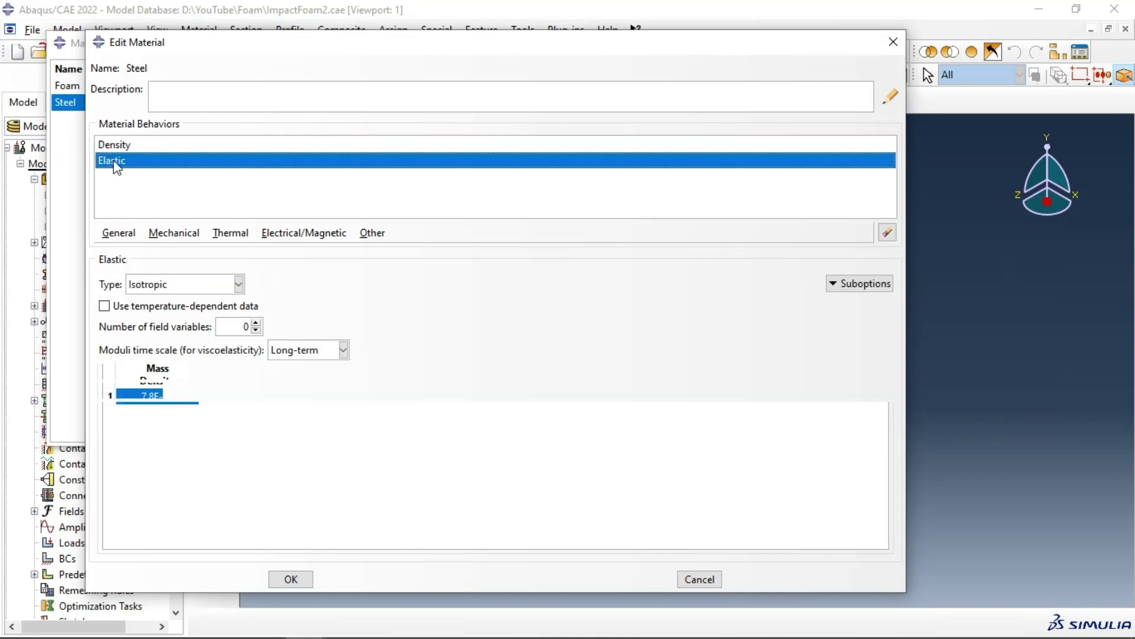
pyautogui.click(180, 459)
pyautogui.click(179, 459)
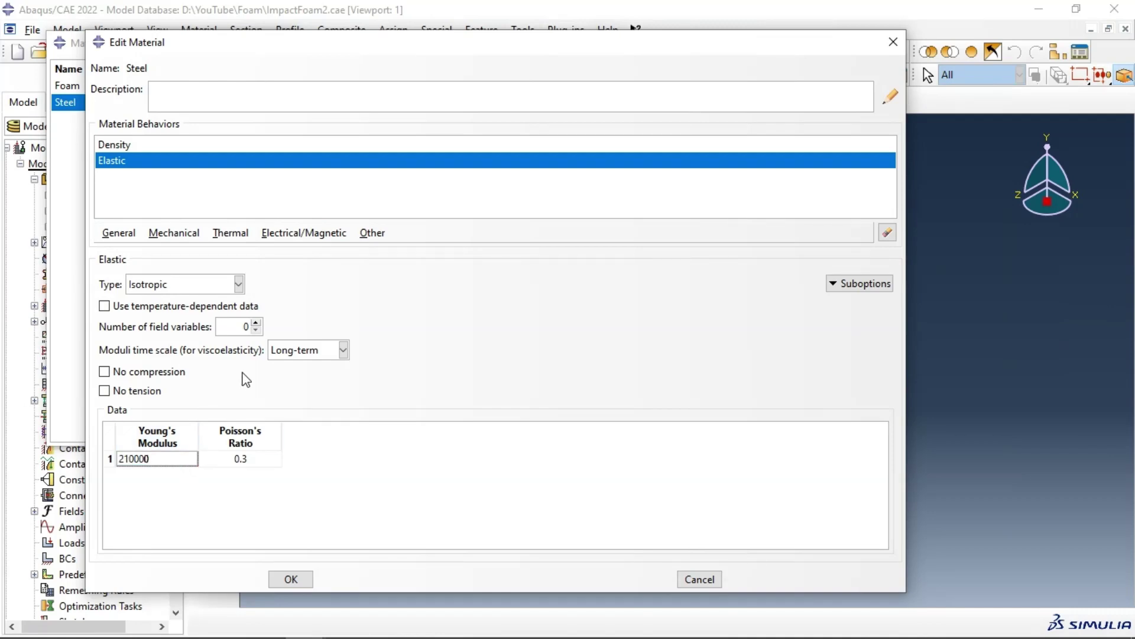
pyautogui.click(261, 458)
pyautogui.click(301, 580)
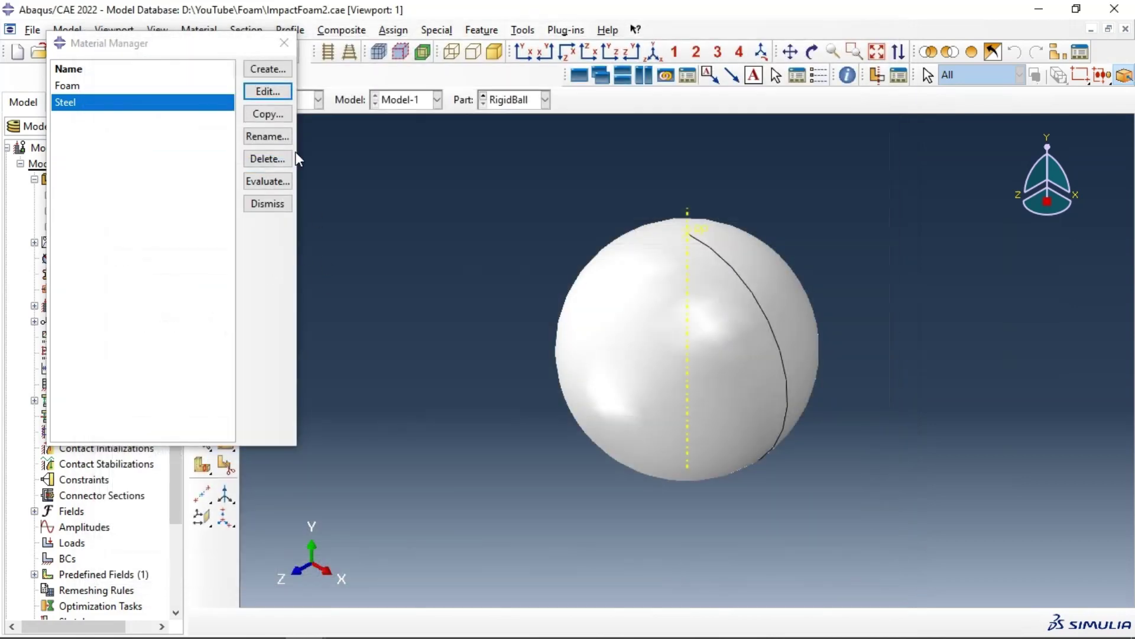
pyautogui.click(284, 43)
# Create a solid homogeneous section named Section-Foam that uses the Foam material
pyautogui.click(204, 157)
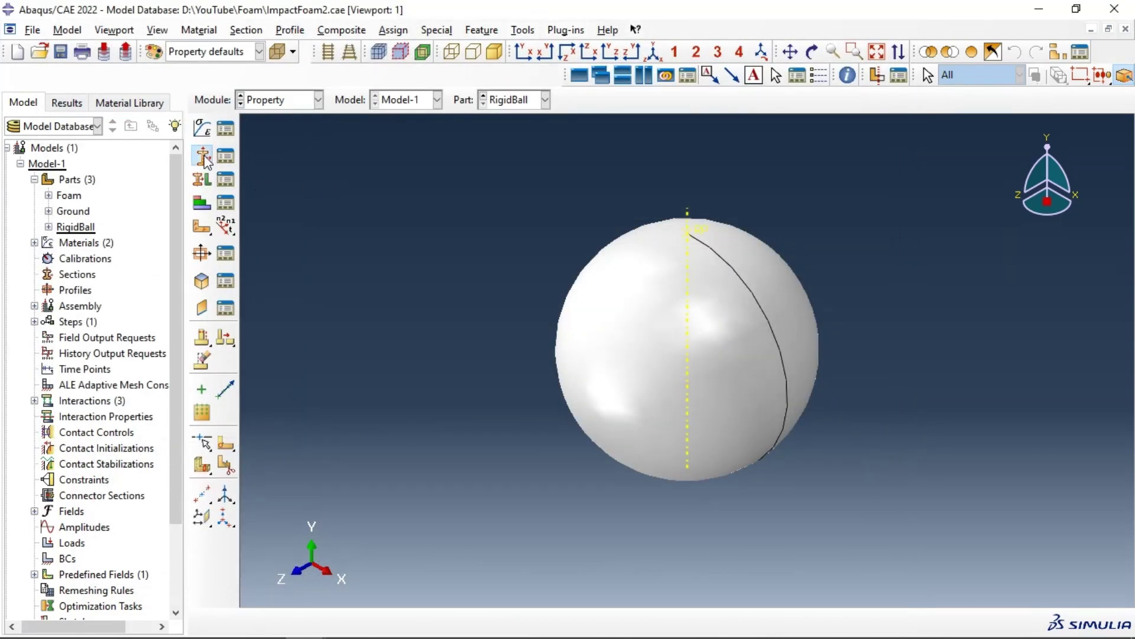
pyautogui.click(325, 208)
pyautogui.write('Foam')
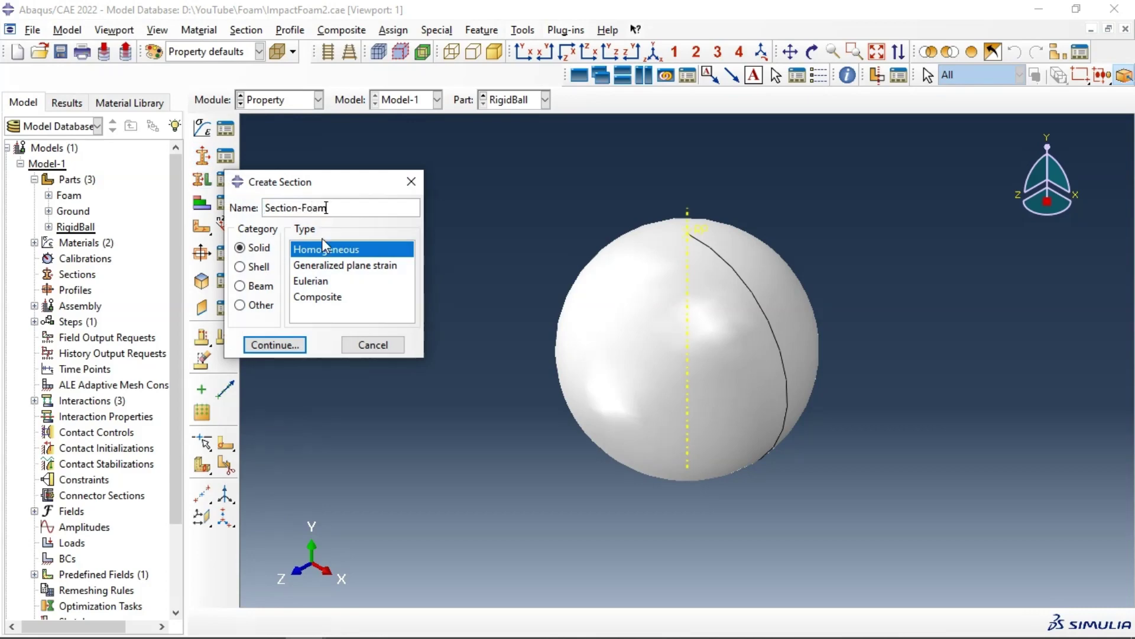
pyautogui.click(285, 346)
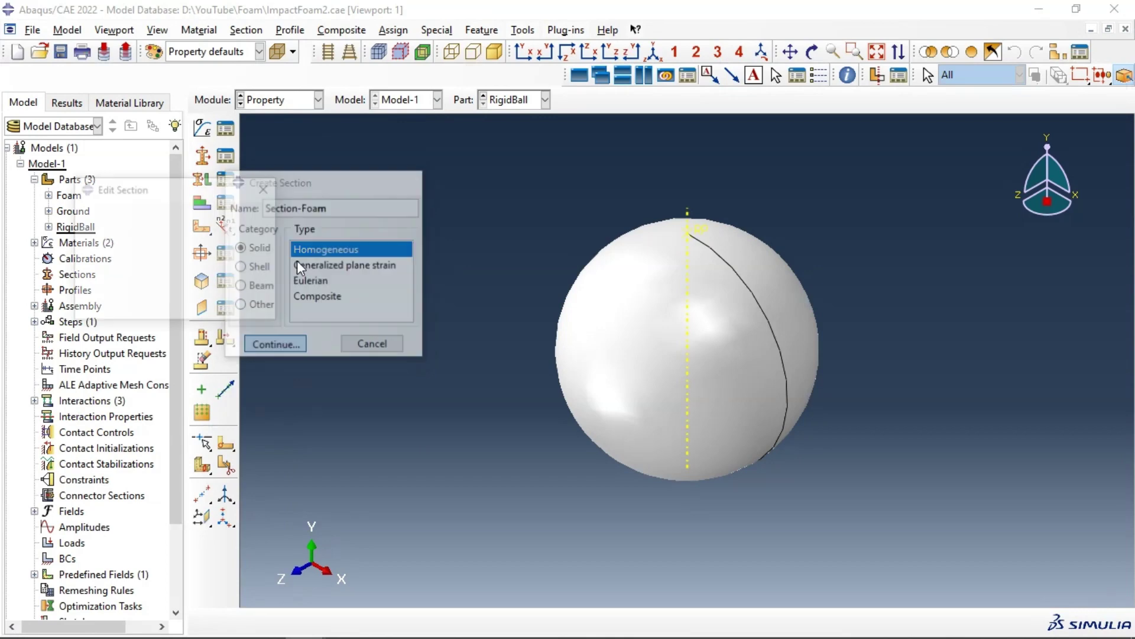
pyautogui.click(145, 259)
pyautogui.click(136, 278)
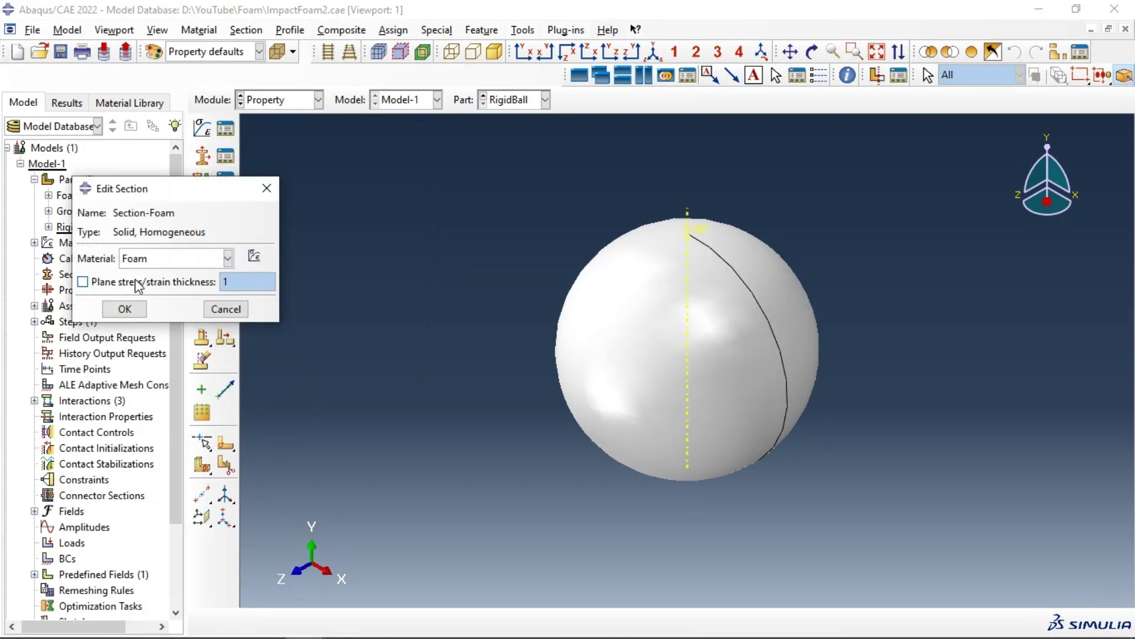
pyautogui.click(130, 308)
# Create a solid homogeneous section named Section-Steel that uses the Steel material
pyautogui.click(203, 155)
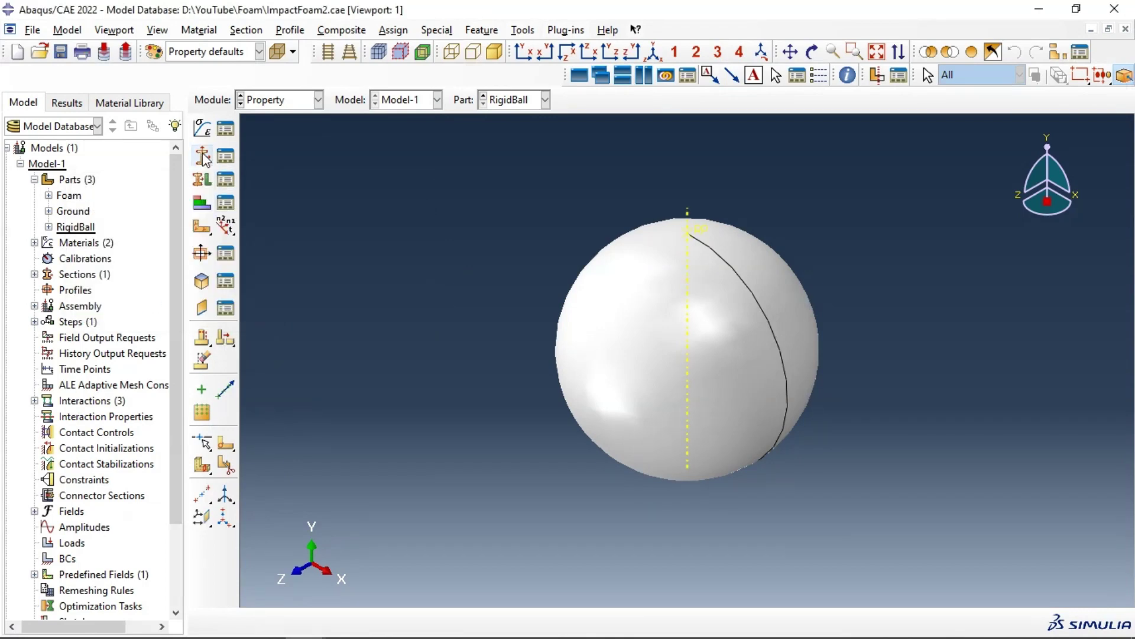
pyautogui.click(325, 205)
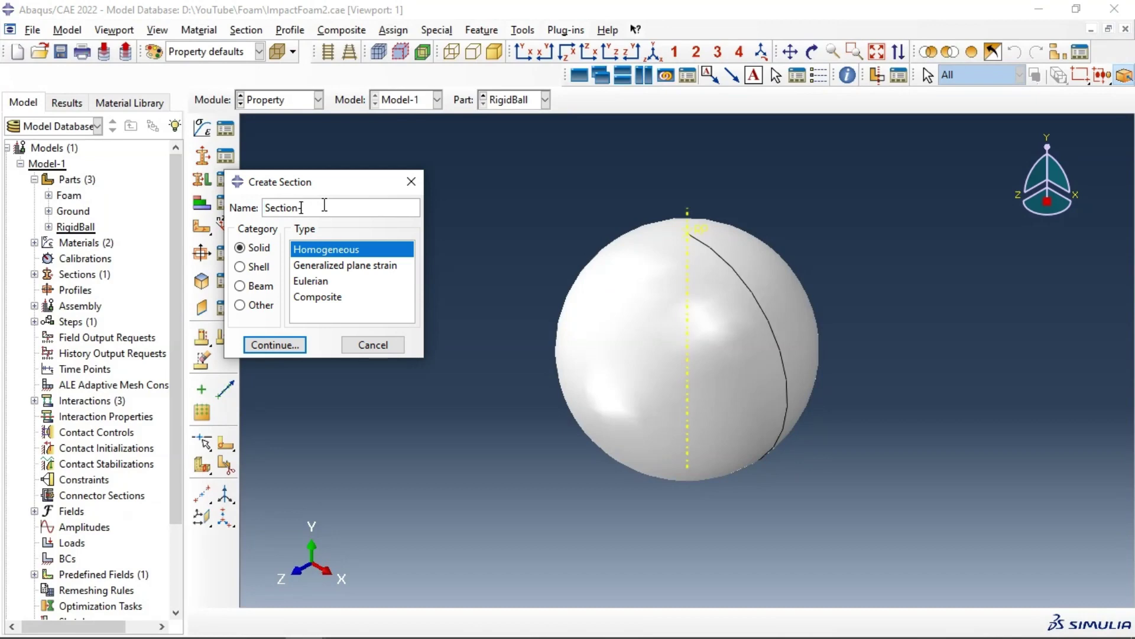
pyautogui.write('Steel')
pyautogui.click(263, 345)
pyautogui.click(148, 260)
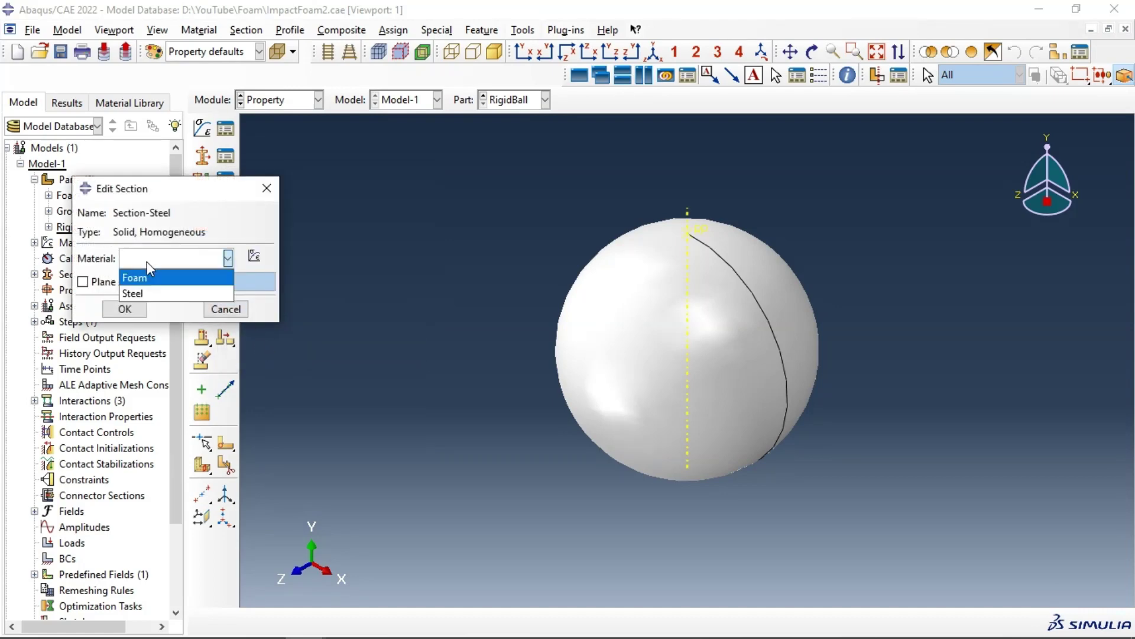
pyautogui.click(140, 294)
pyautogui.click(125, 310)
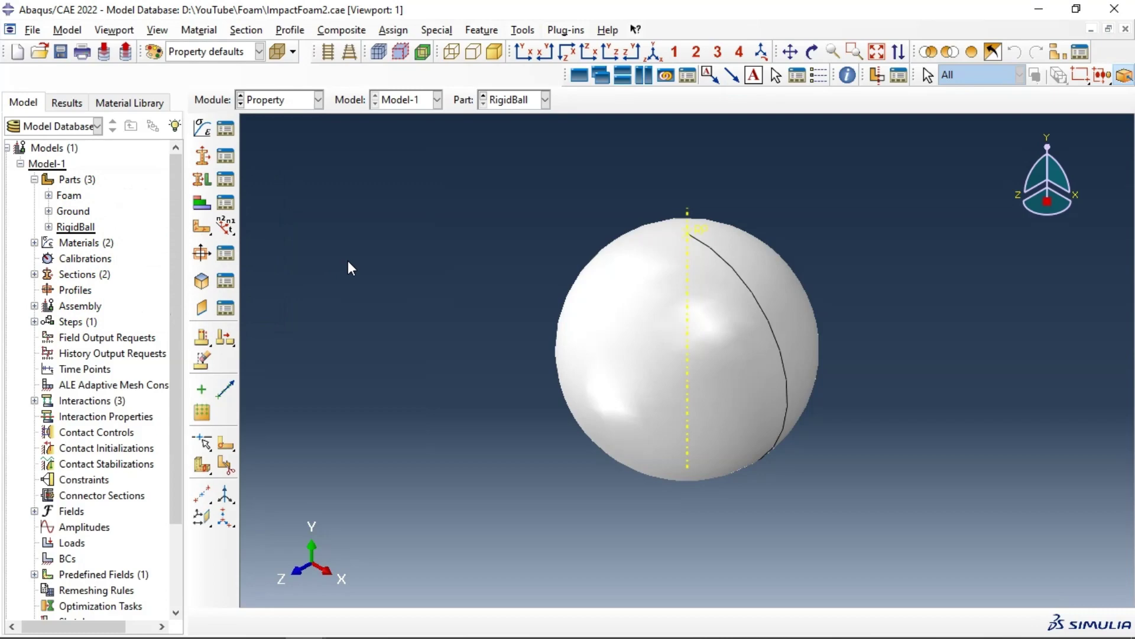
# Assign Section-Steel to the whole Ground part without creating a set
pyautogui.click(207, 183)
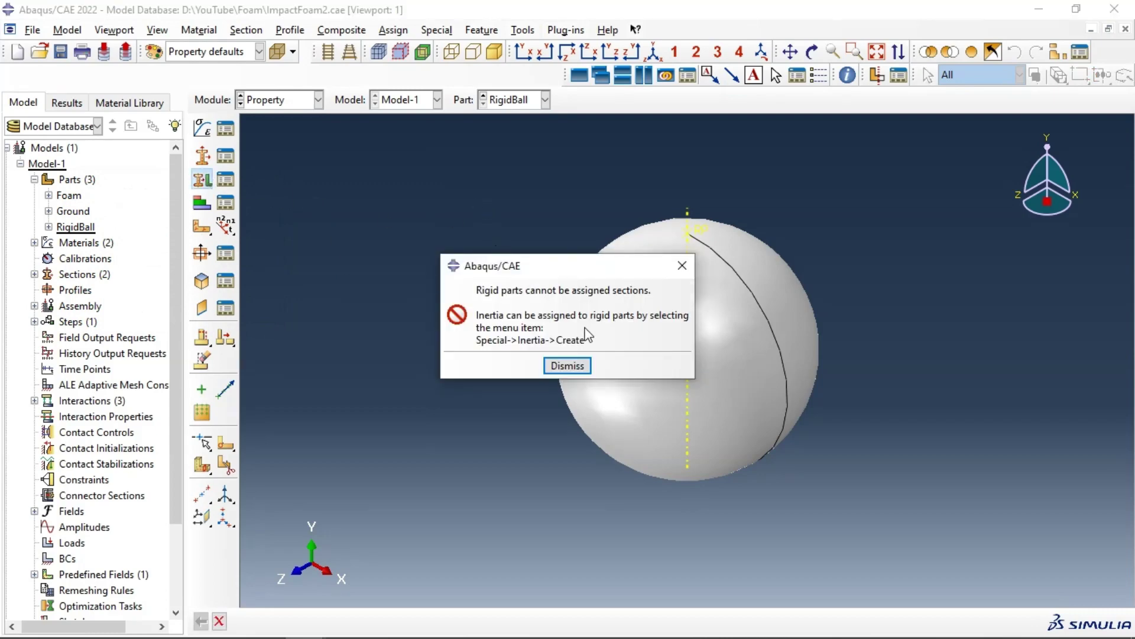
pyautogui.click(565, 365)
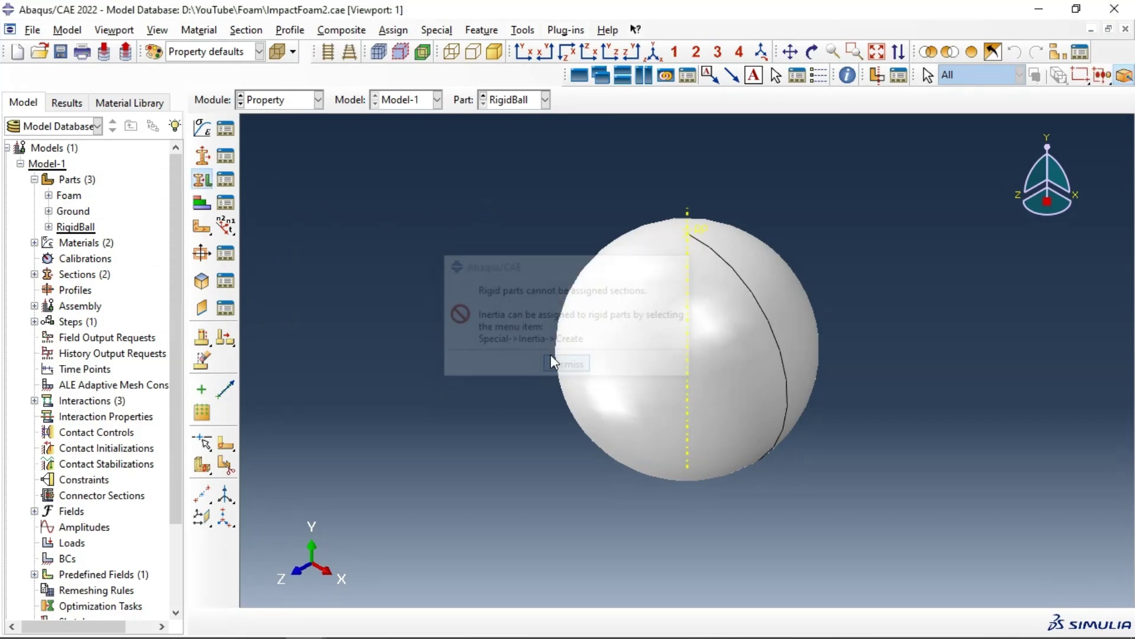
pyautogui.click(509, 101)
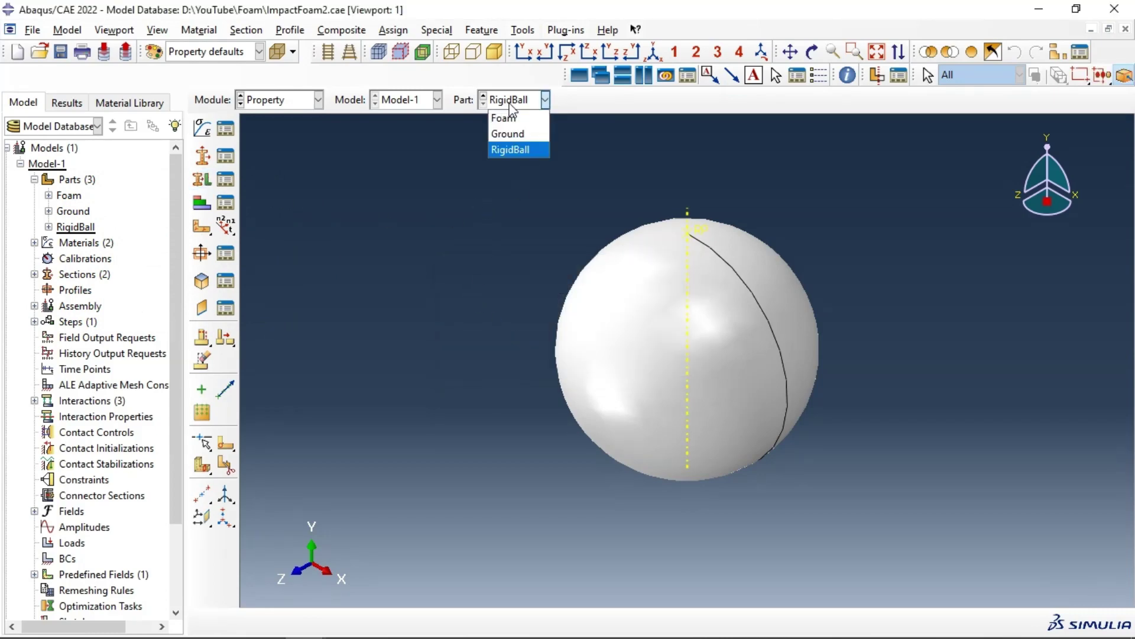
pyautogui.click(508, 133)
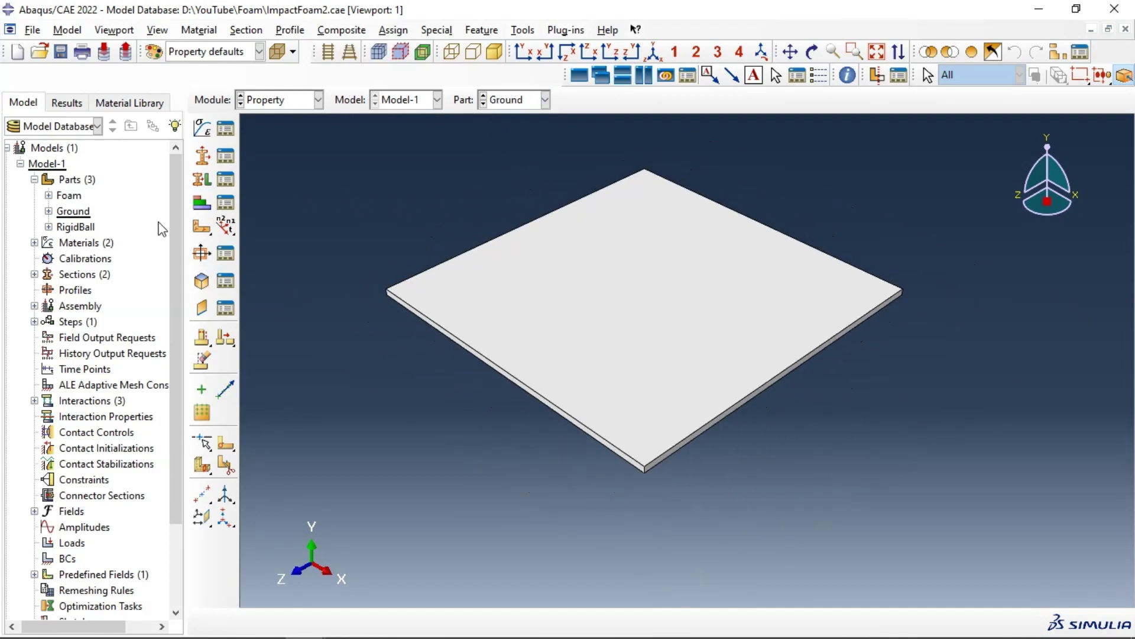
pyautogui.click(197, 183)
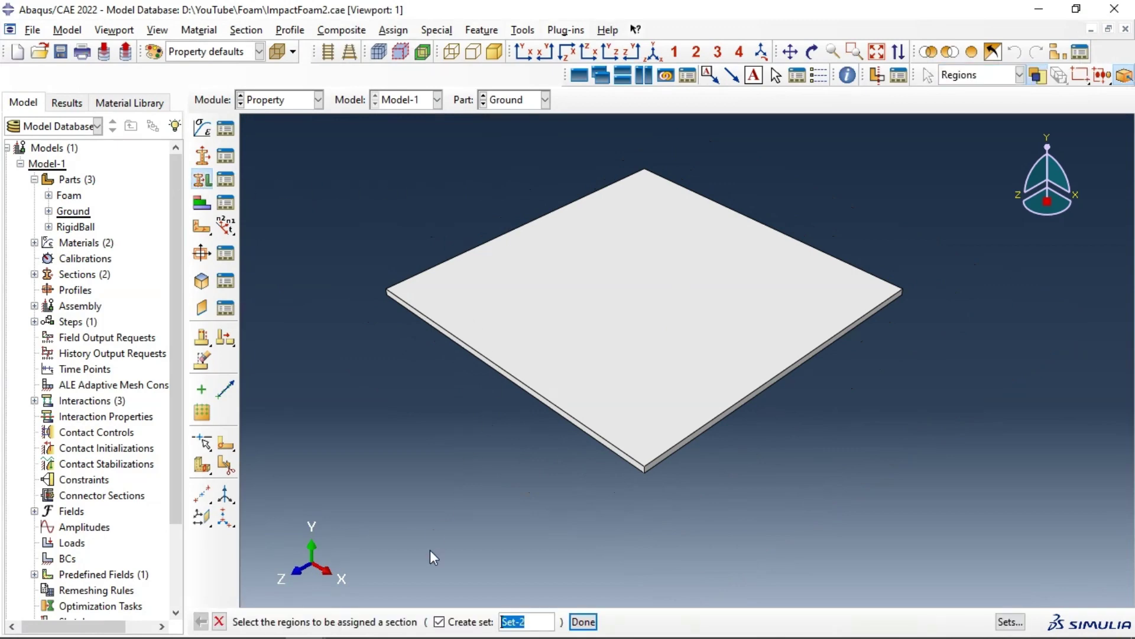
pyautogui.click(451, 270)
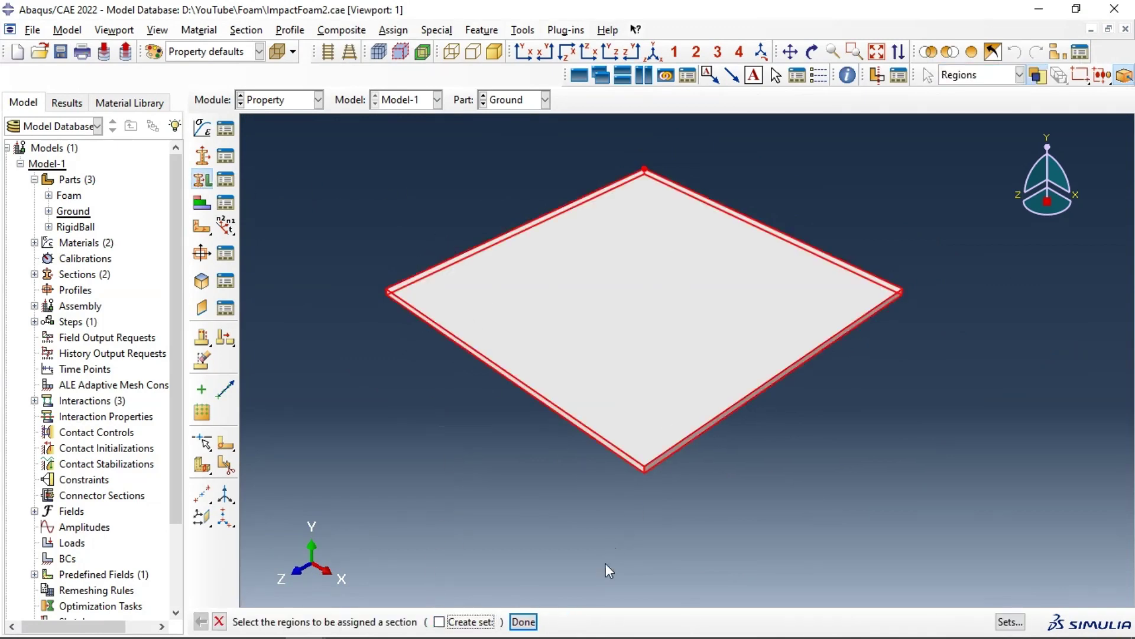
pyautogui.click(524, 621)
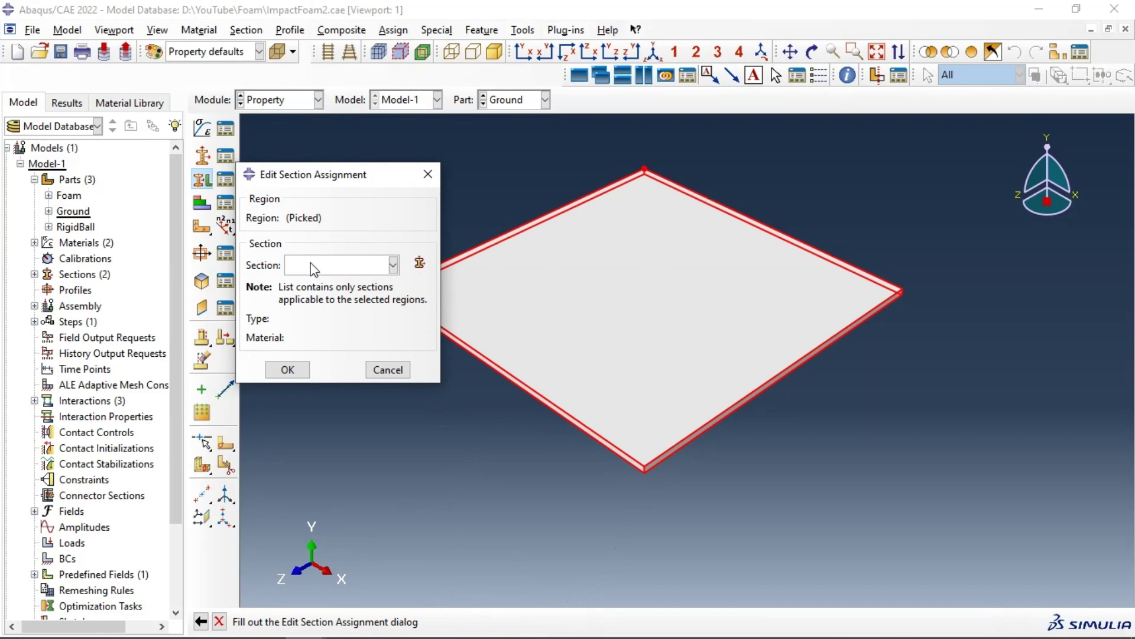
pyautogui.click(314, 265)
pyautogui.click(314, 302)
pyautogui.click(288, 371)
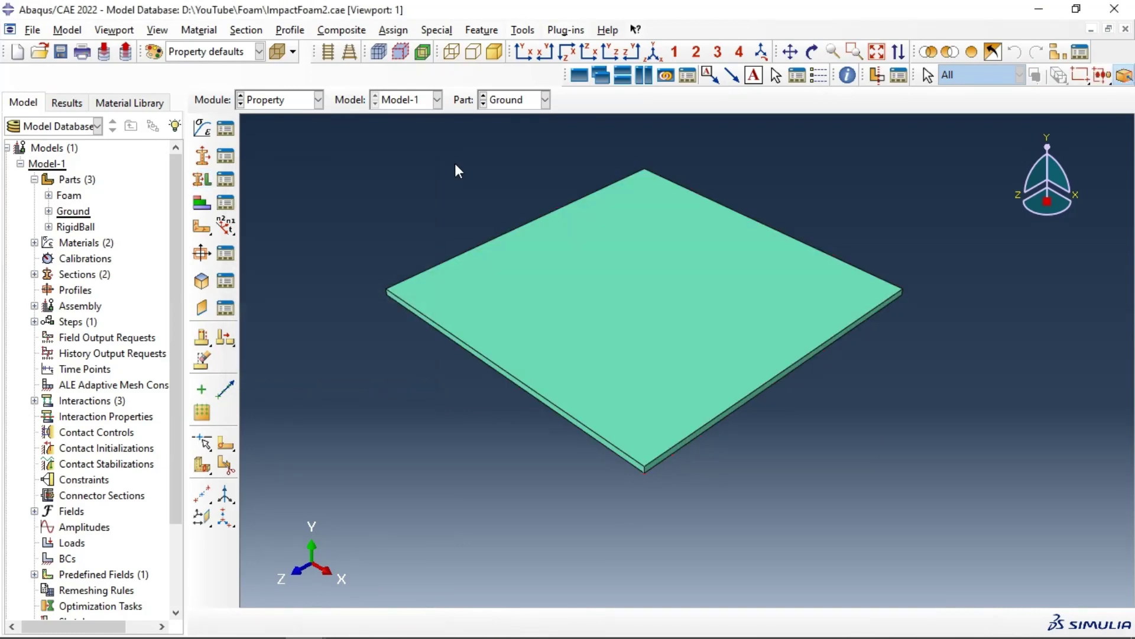
# Edit the Foam part's existing section assignment, replacing the missing FoamSection with Section-Foam
pyautogui.click(498, 101)
pyautogui.click(500, 113)
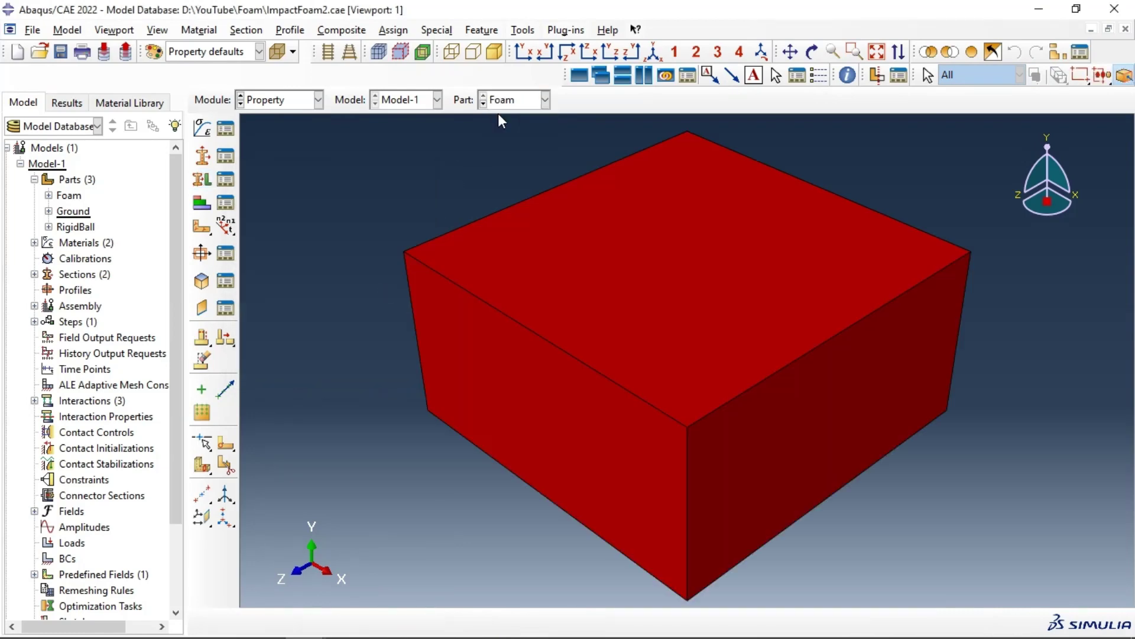
pyautogui.click(225, 157)
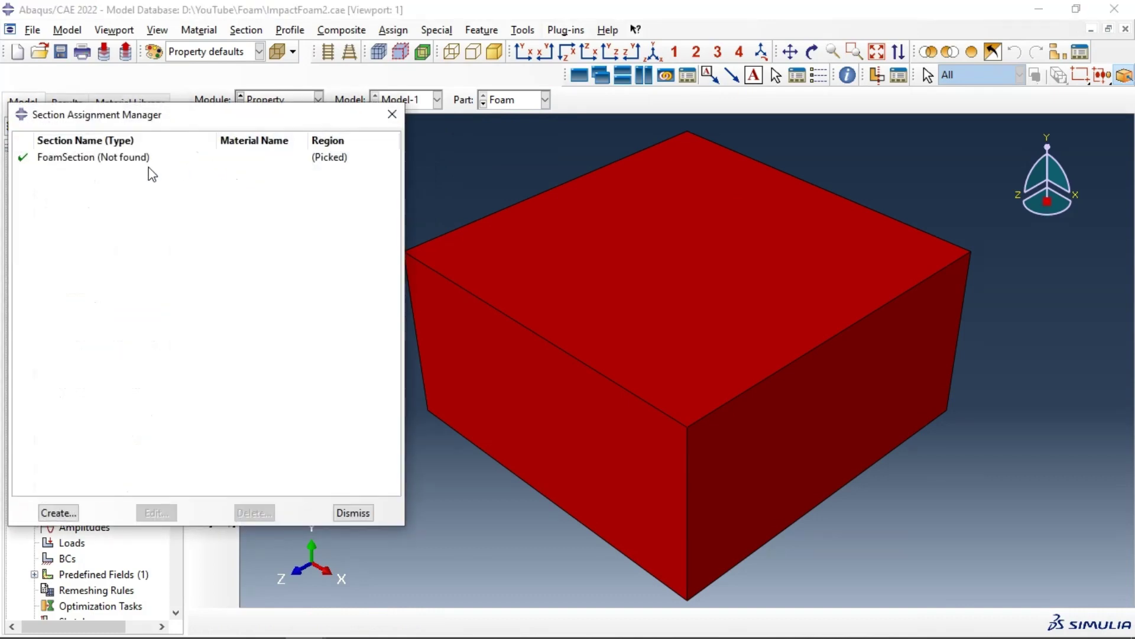
pyautogui.click(148, 160)
pyautogui.click(156, 513)
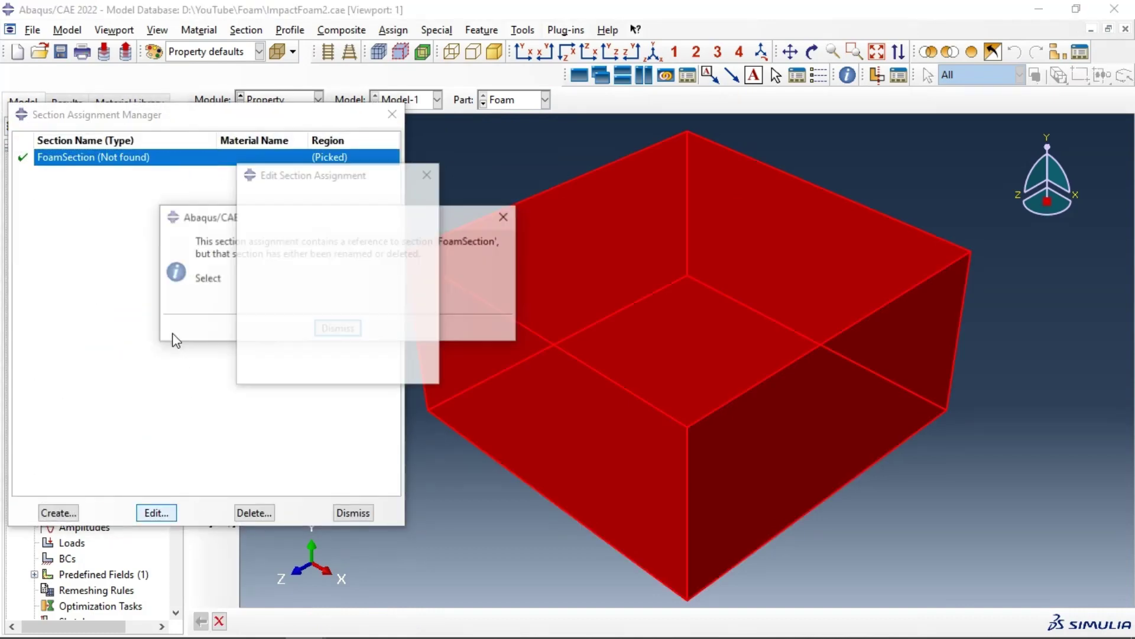
pyautogui.click(337, 329)
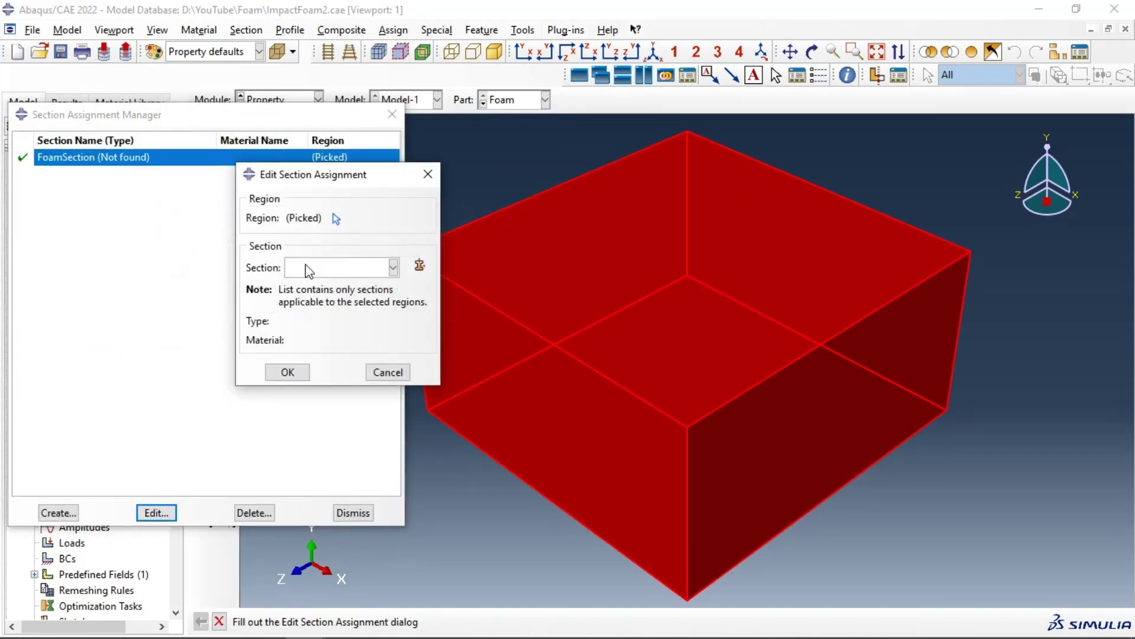
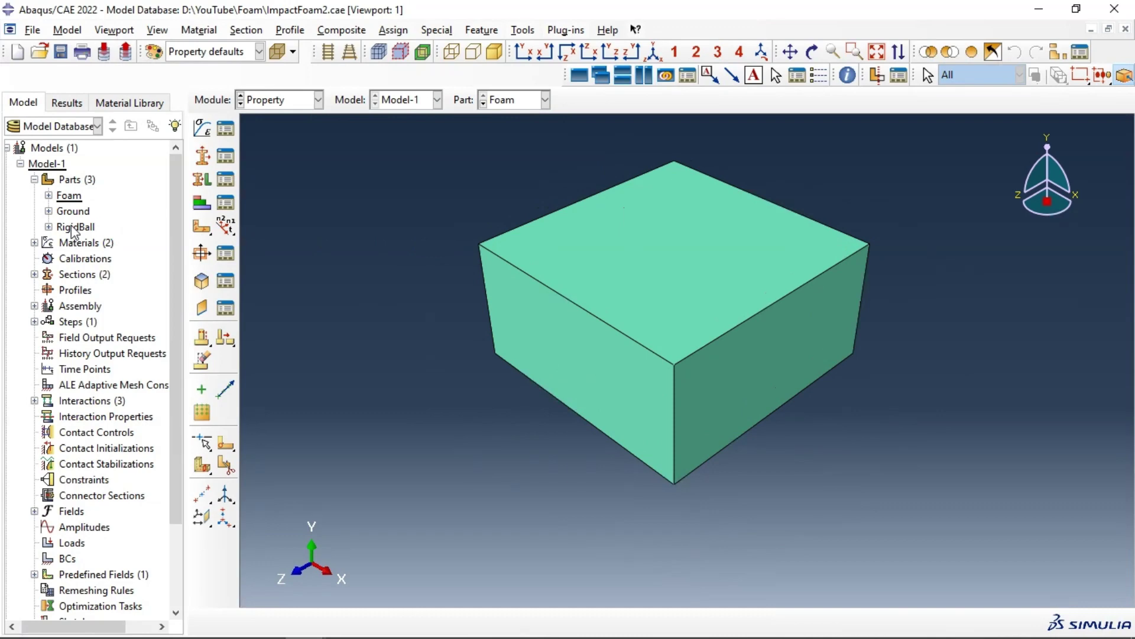
# Create a point mass/inertia on the RigidBall part, box-selecting its points and setting an isotropic mass of 0.0005
pyautogui.click(49, 227)
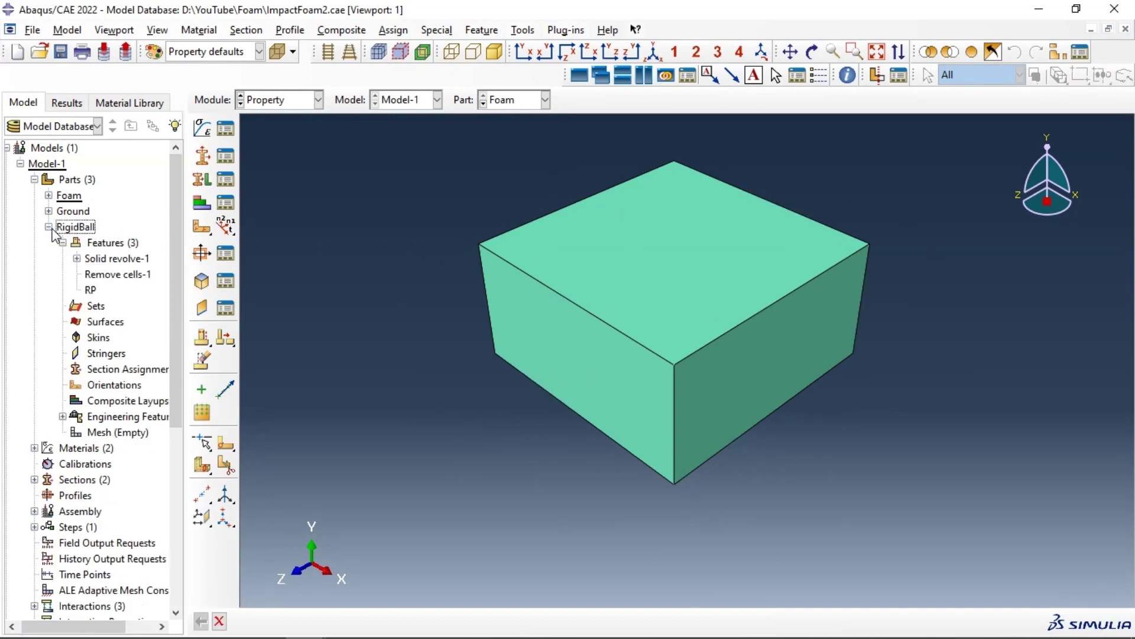
pyautogui.click(62, 417)
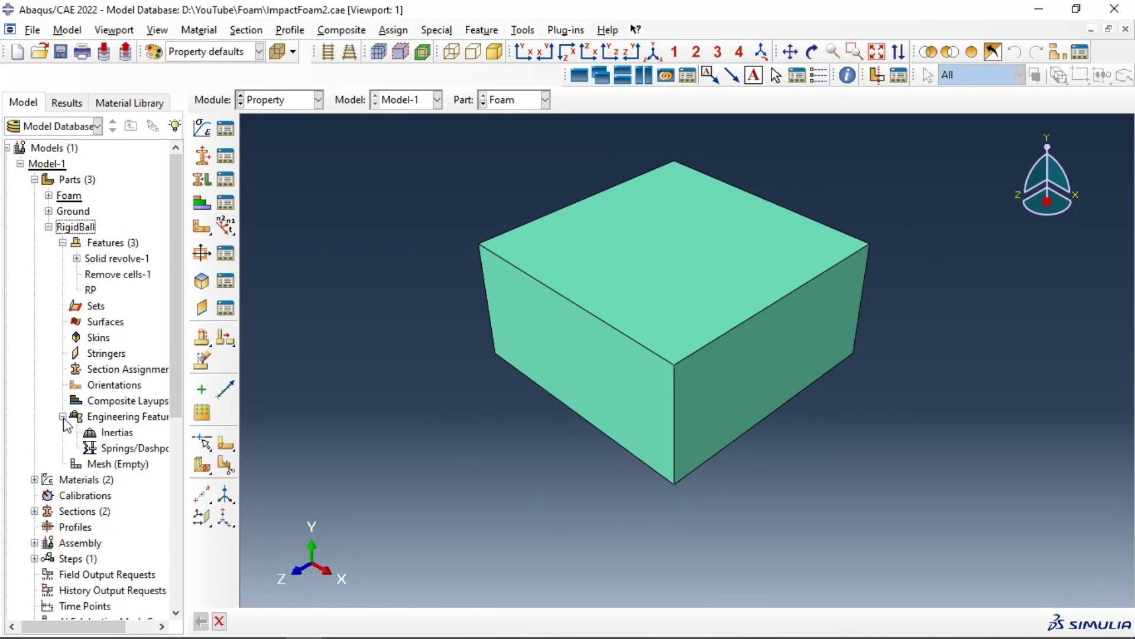
pyautogui.doubleClick(95, 432)
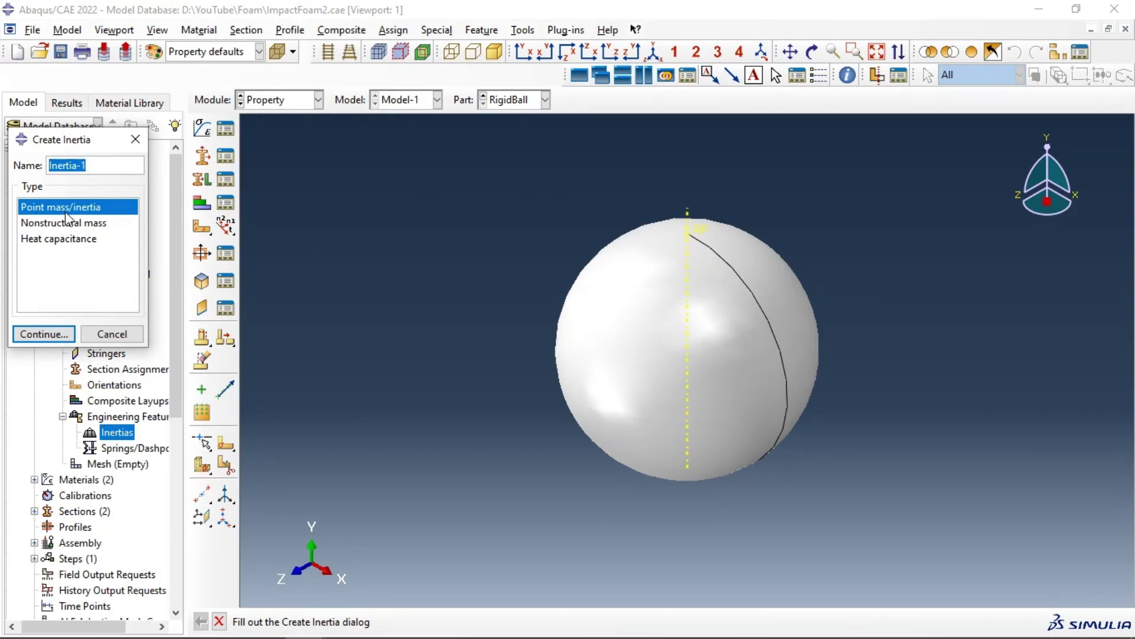
pyautogui.click(44, 334)
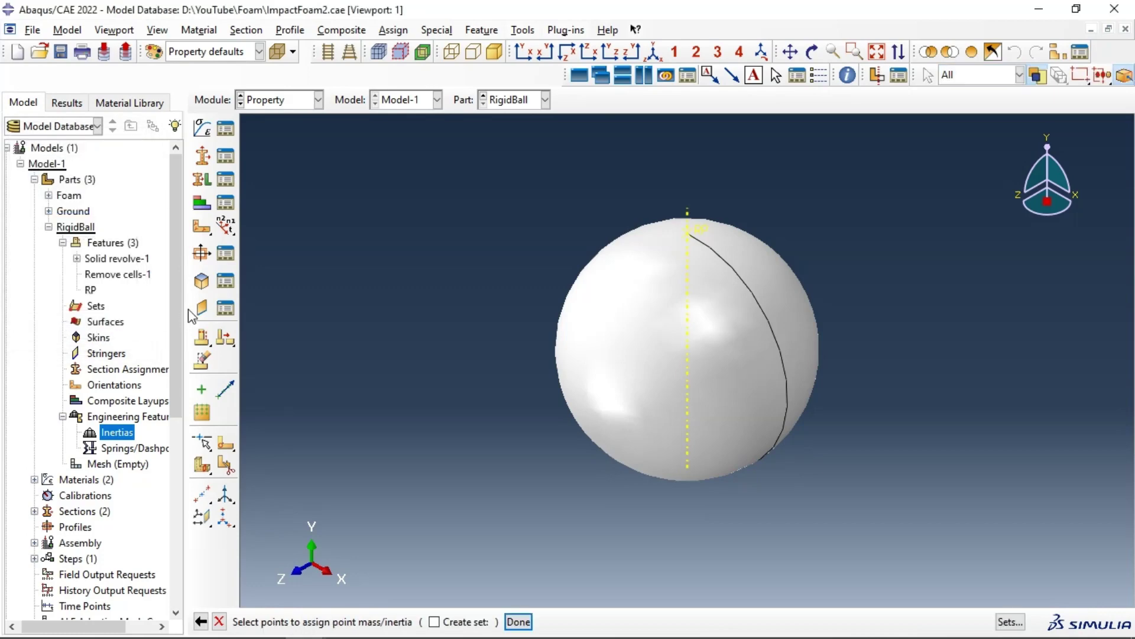
pyautogui.moveTo(582, 317); pyautogui.dragTo(943, 475)
pyautogui.click(518, 621)
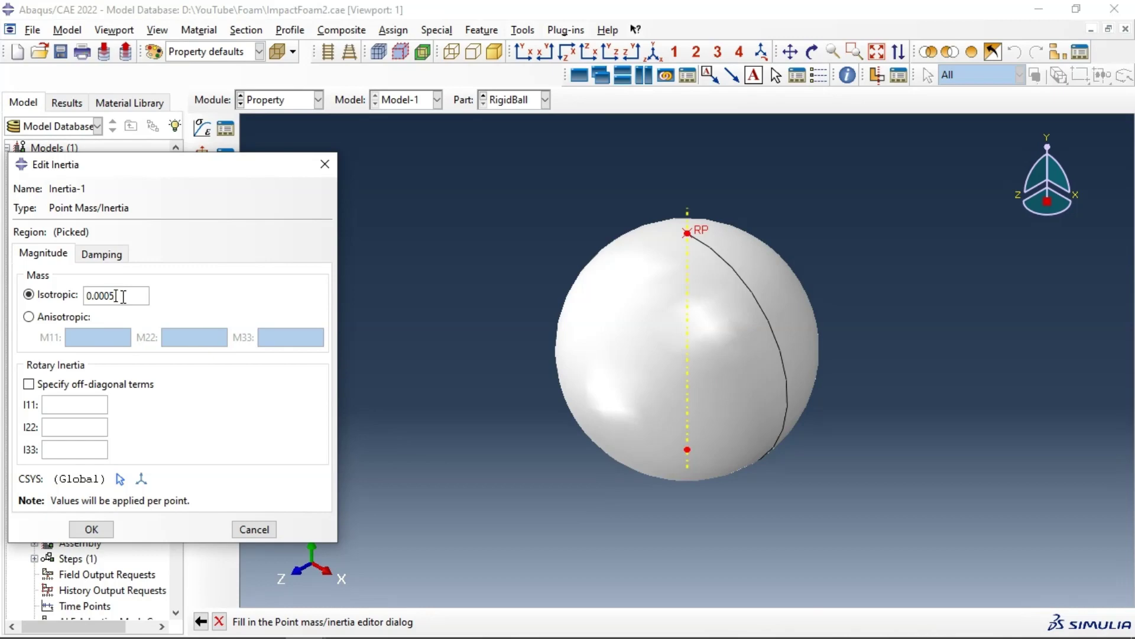
pyautogui.moveTo(115, 296); pyautogui.dragTo(81, 298)
pyautogui.click(99, 531)
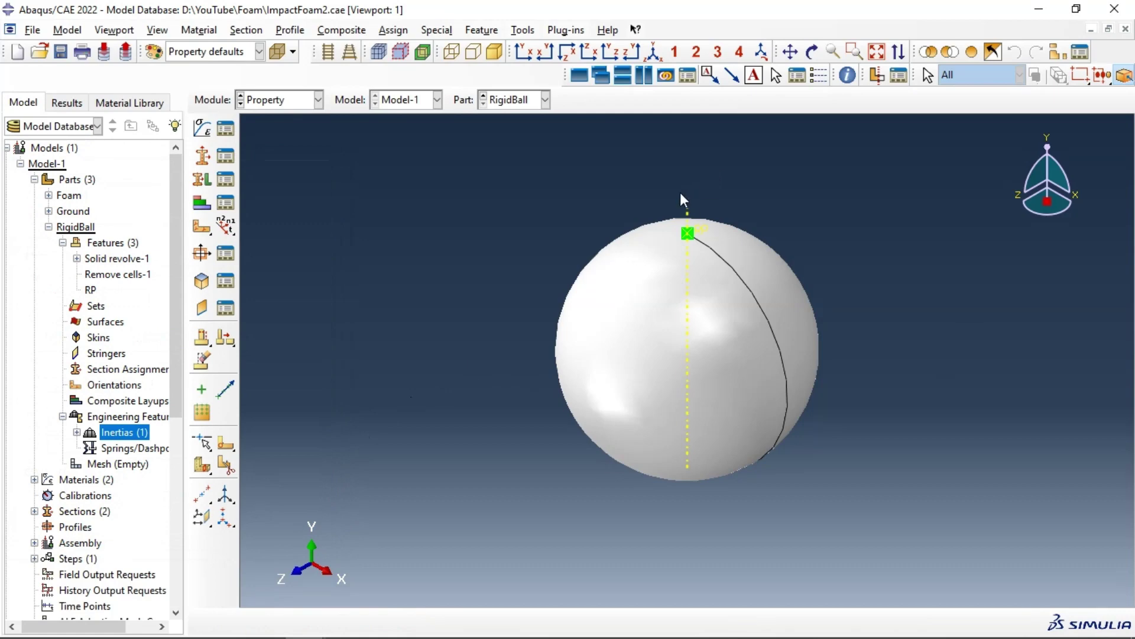
# Edit the region of the RigidBall's point mass inertia, picking the reference point RP on the ball
pyautogui.click(812, 51)
pyautogui.moveTo(562, 284); pyautogui.dragTo(751, 307)
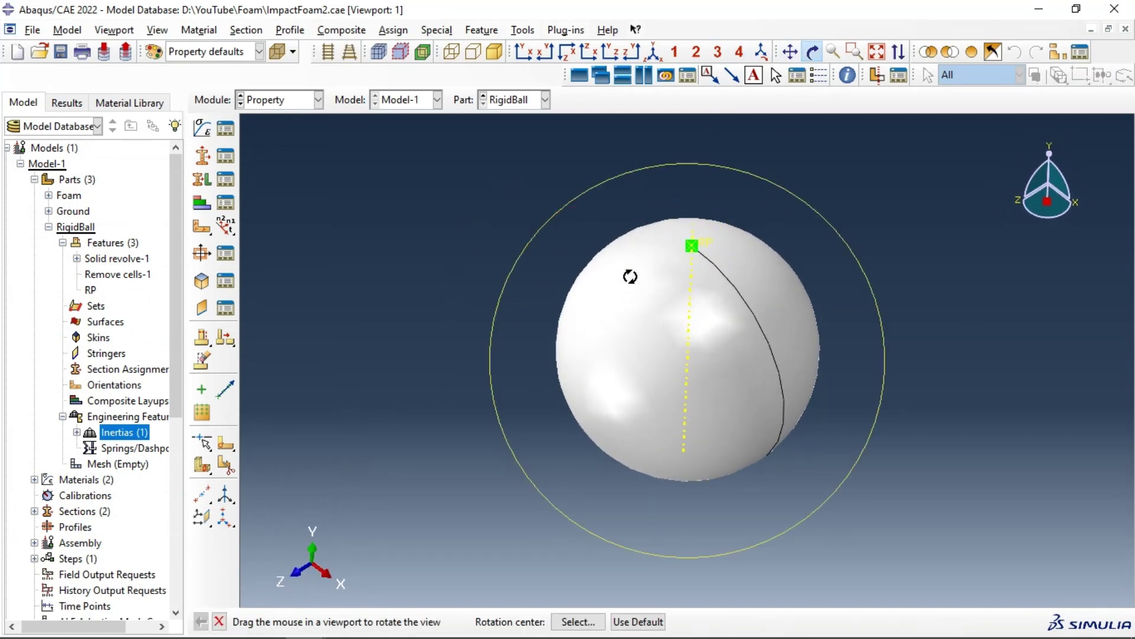
pyautogui.rightClick(118, 440)
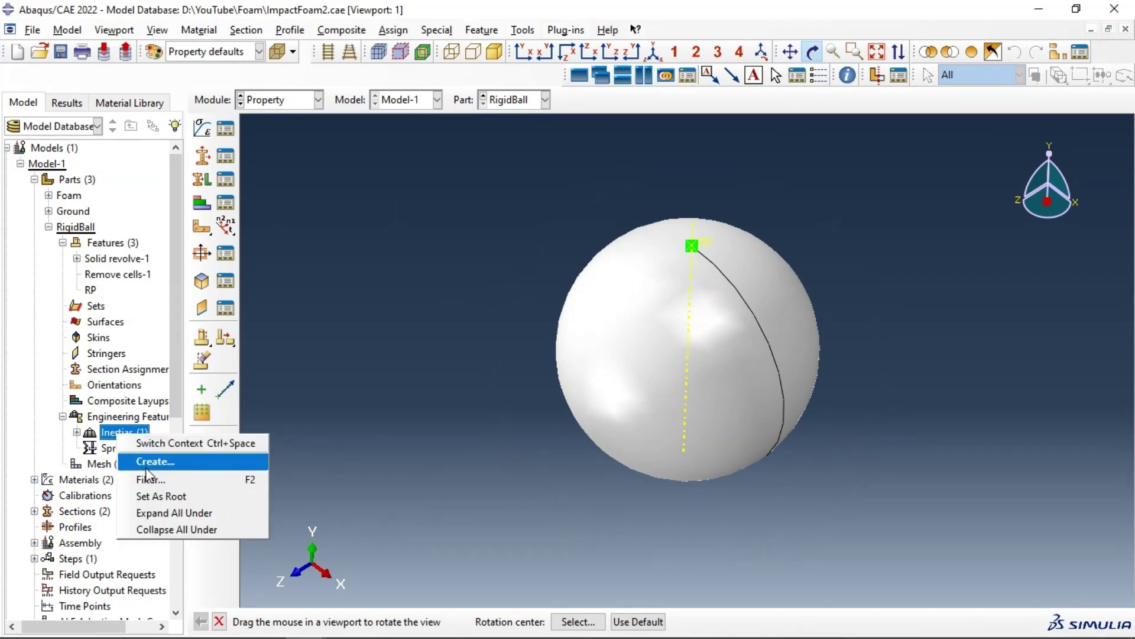
pyautogui.click(77, 437)
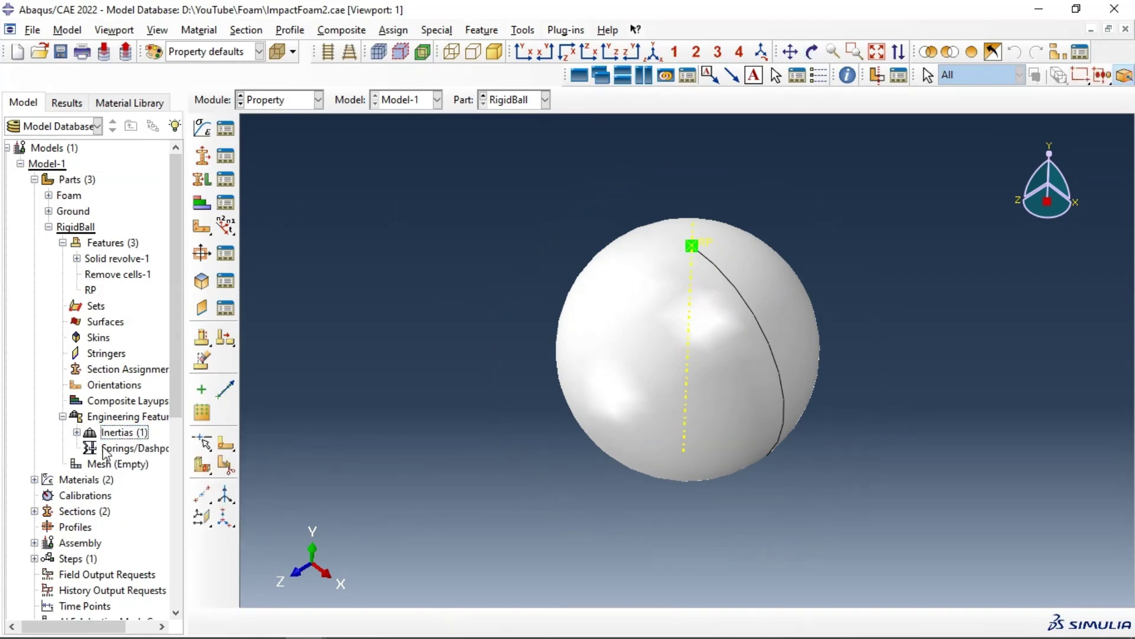
pyautogui.click(77, 432)
pyautogui.click(114, 450)
pyautogui.rightClick(114, 451)
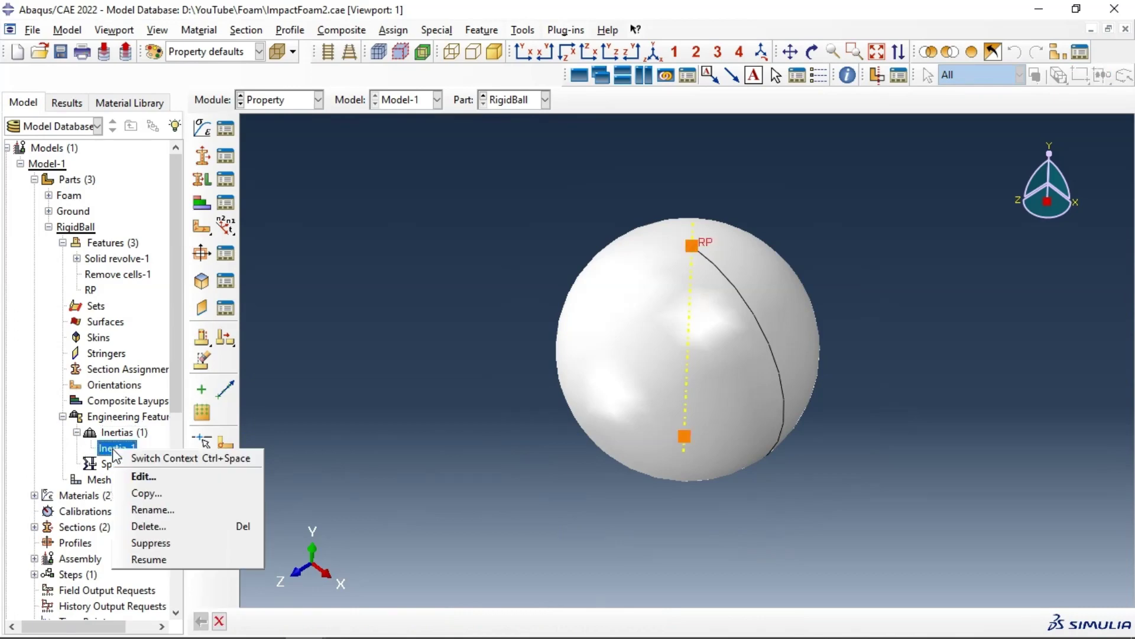
pyautogui.click(139, 474)
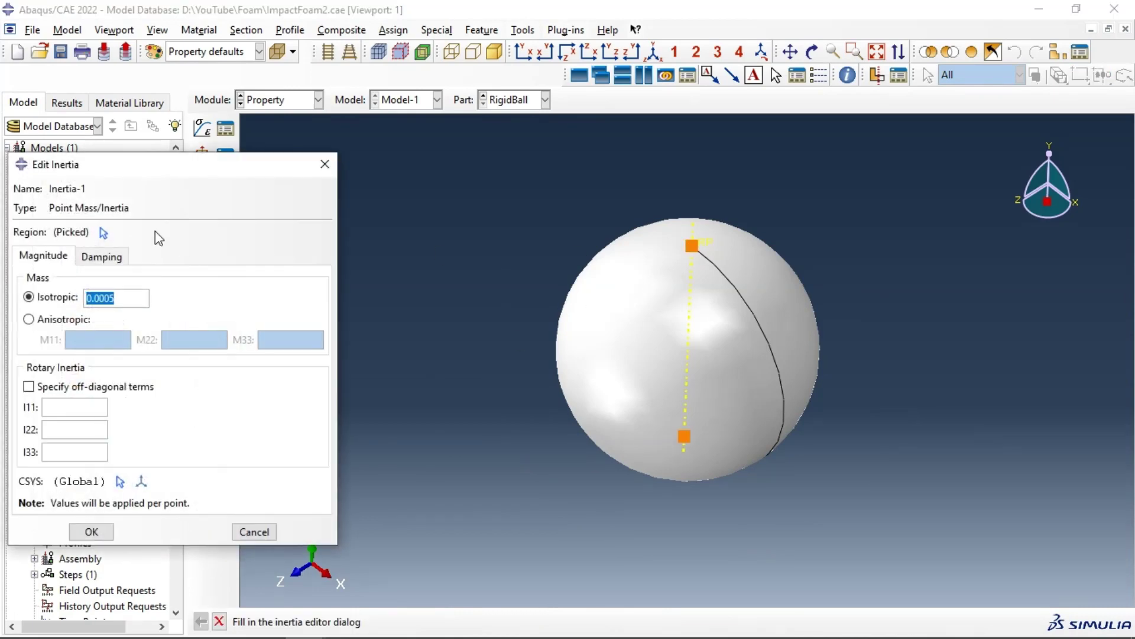
pyautogui.click(104, 232)
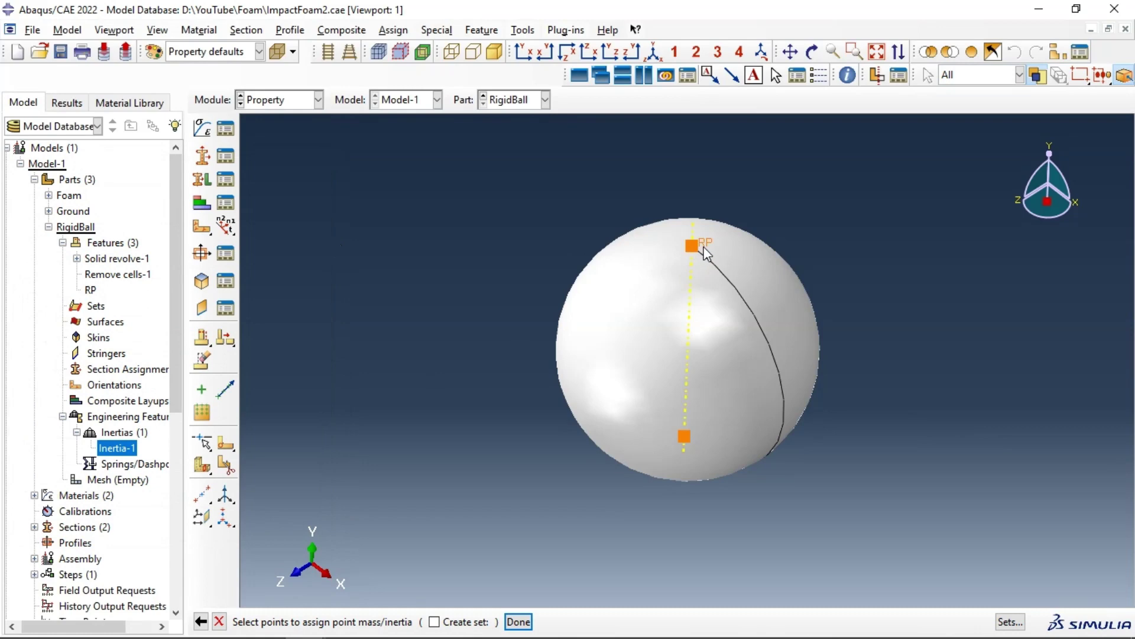
pyautogui.click(519, 622)
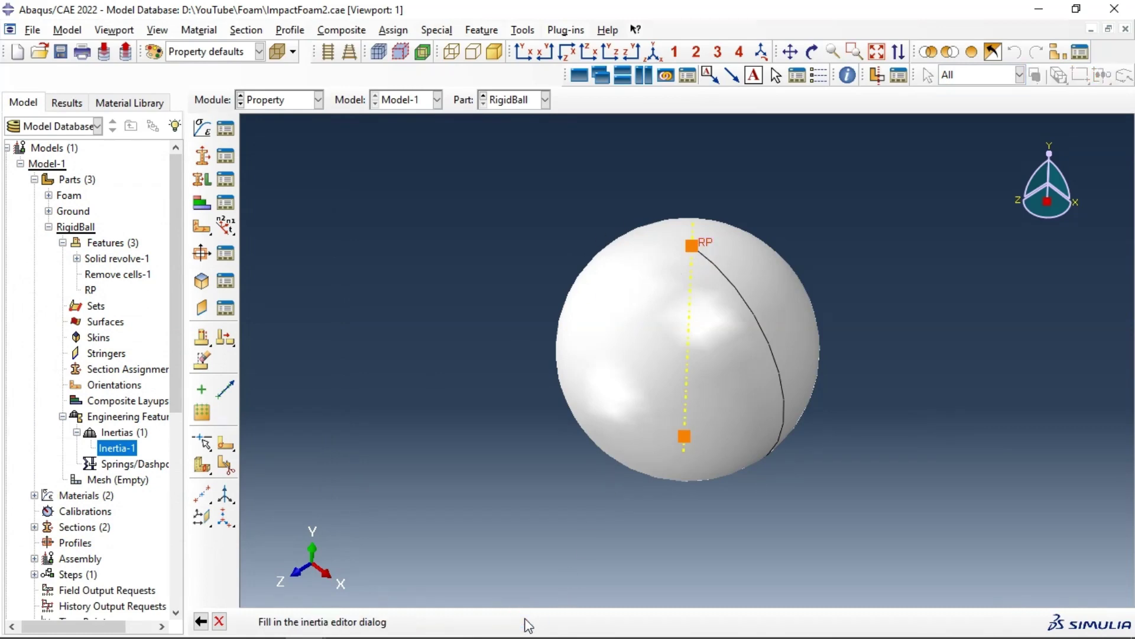
pyautogui.click(88, 531)
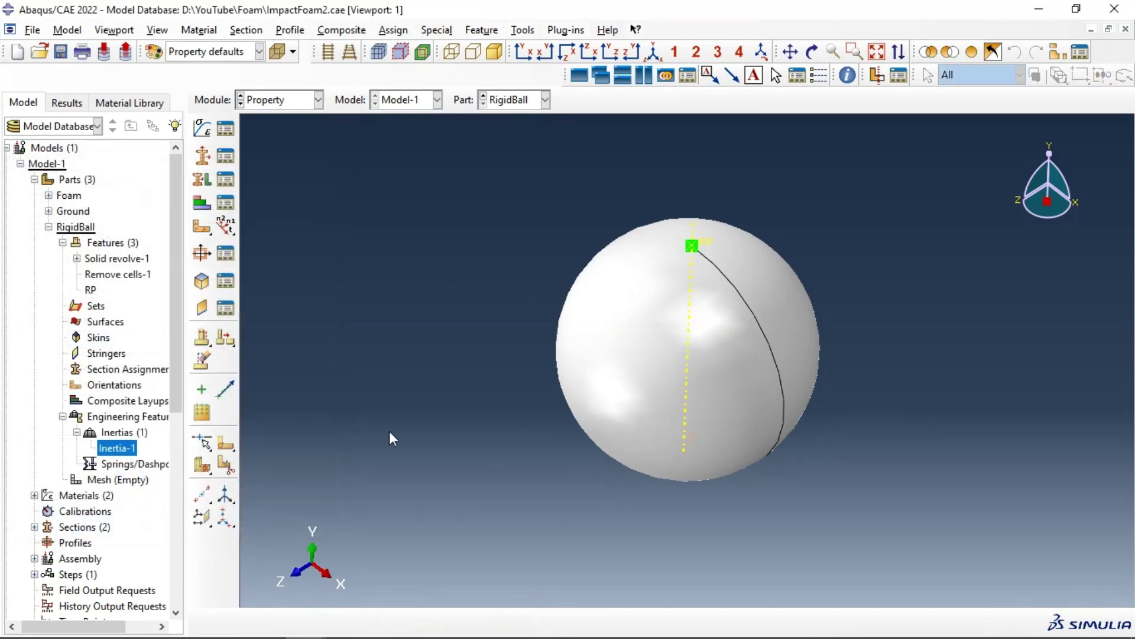
pyautogui.click(812, 52)
pyautogui.moveTo(698, 354)
pyautogui.mouseDown()
pyautogui.moveTo(504, 236)
pyautogui.moveTo(725, 339)
pyautogui.moveTo(684, 243)
pyautogui.moveTo(763, 278)
pyautogui.moveTo(761, 377)
pyautogui.moveTo(680, 250)
pyautogui.mouseUp()
pyautogui.moveTo(570, 362)
pyautogui.mouseDown()
pyautogui.moveTo(635, 370)
pyautogui.moveTo(634, 256)
pyautogui.moveTo(540, 324)
pyautogui.moveTo(517, 312)
pyautogui.moveTo(642, 449)
pyautogui.moveTo(665, 289)
pyautogui.moveTo(735, 317)
pyautogui.moveTo(758, 373)
pyautogui.moveTo(779, 340)
pyautogui.mouseUp()
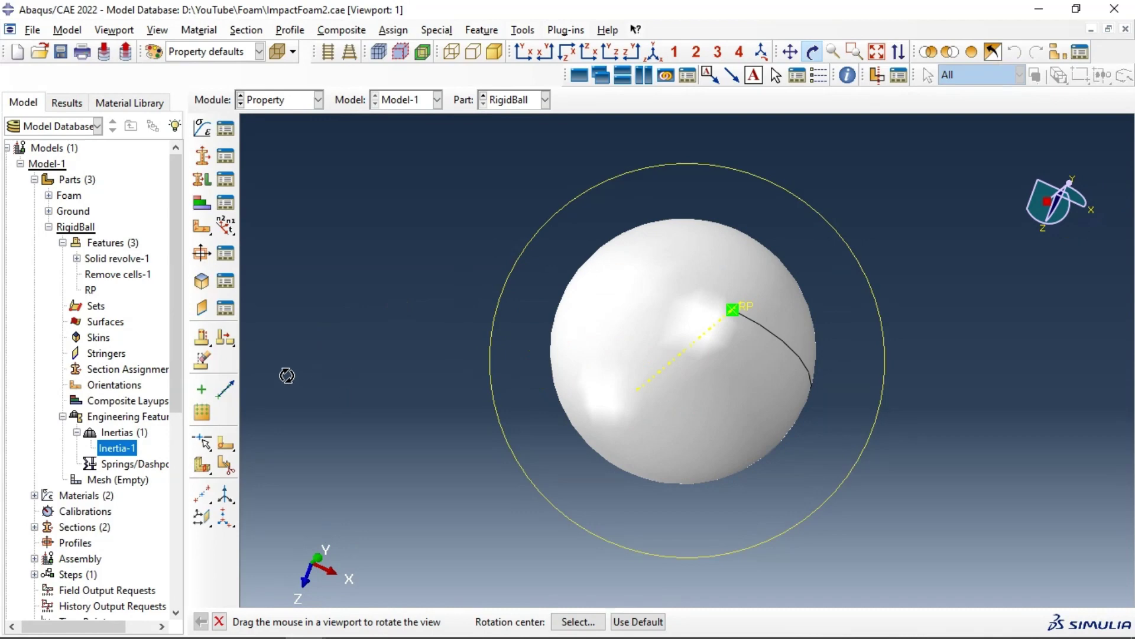
# Collapse the engineering features and the RigidBall part in the model tree
pyautogui.click(62, 416)
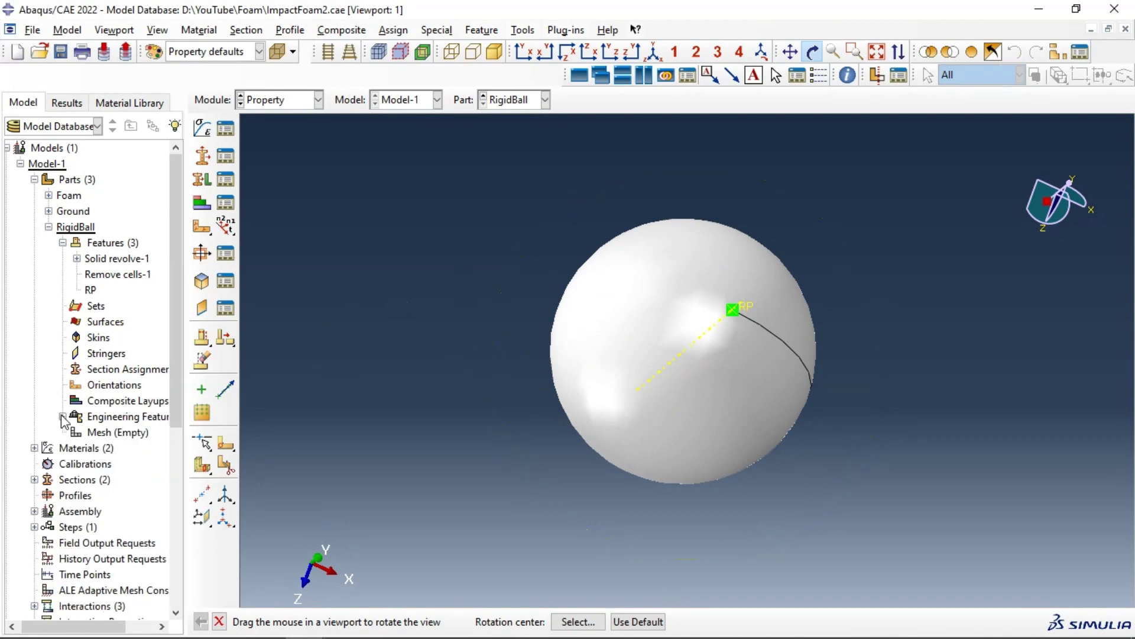
pyautogui.click(49, 228)
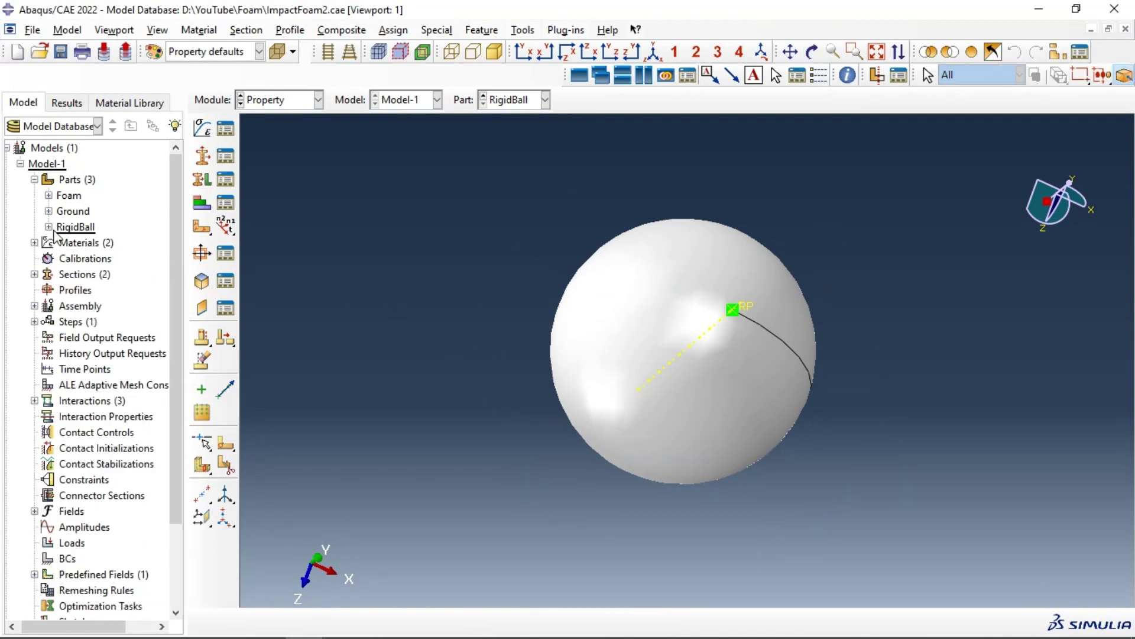
pyautogui.click(290, 101)
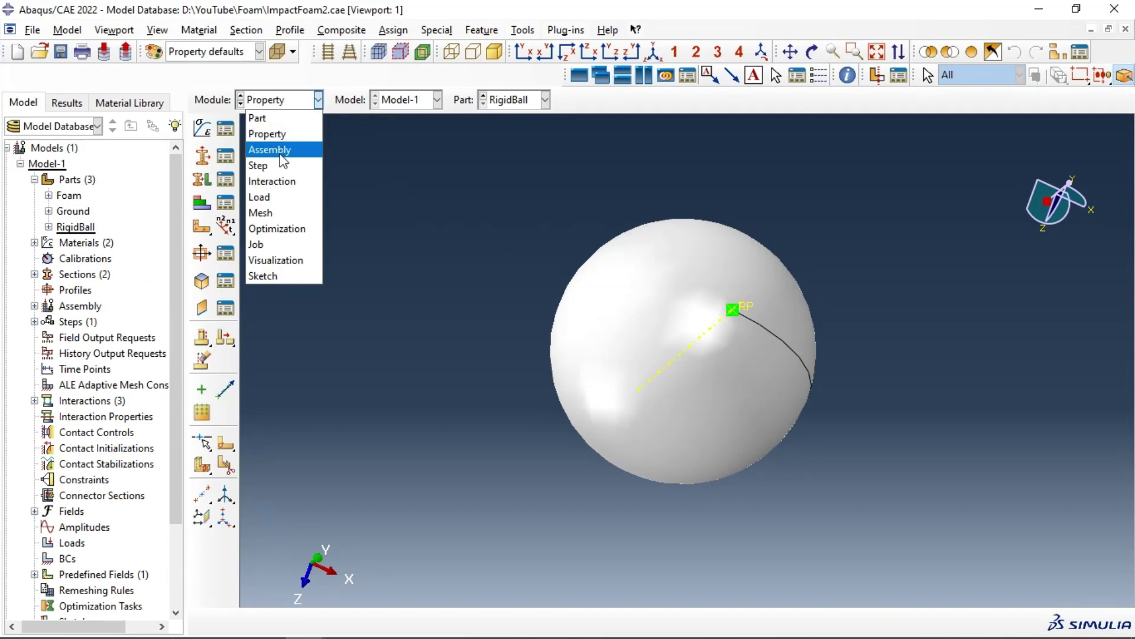
pyautogui.click(378, 198)
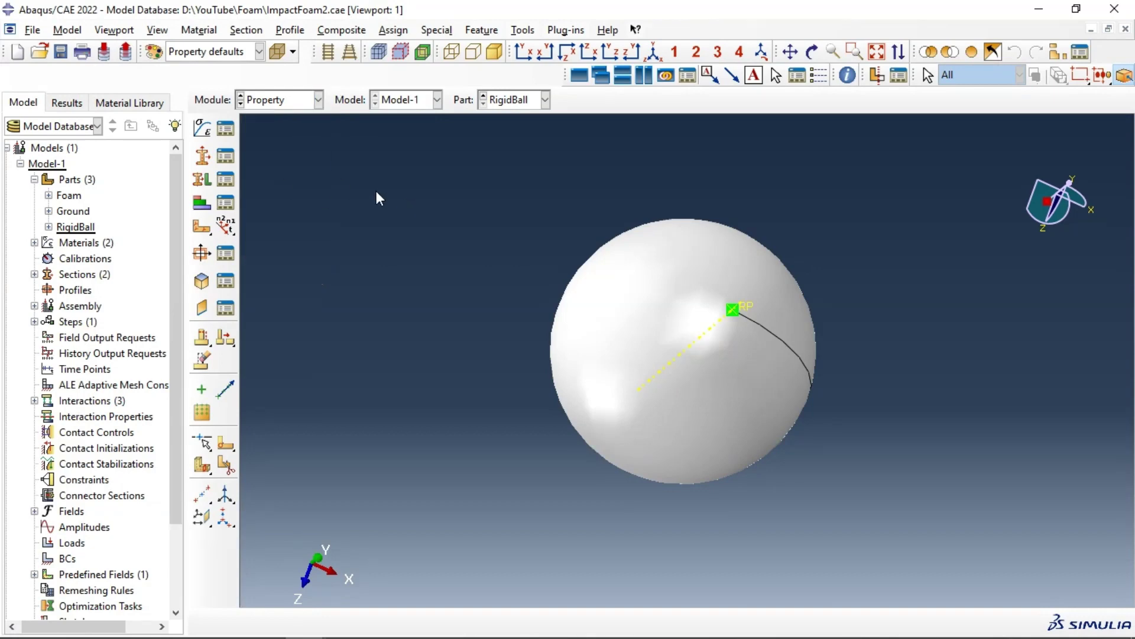
# Create a Dynamic, Explicit step named Step-1 after Initial, with time period 1, Nlgeom on, and default incrementation and mass scaling
pyautogui.click(278, 99)
pyautogui.click(272, 164)
pyautogui.click(201, 129)
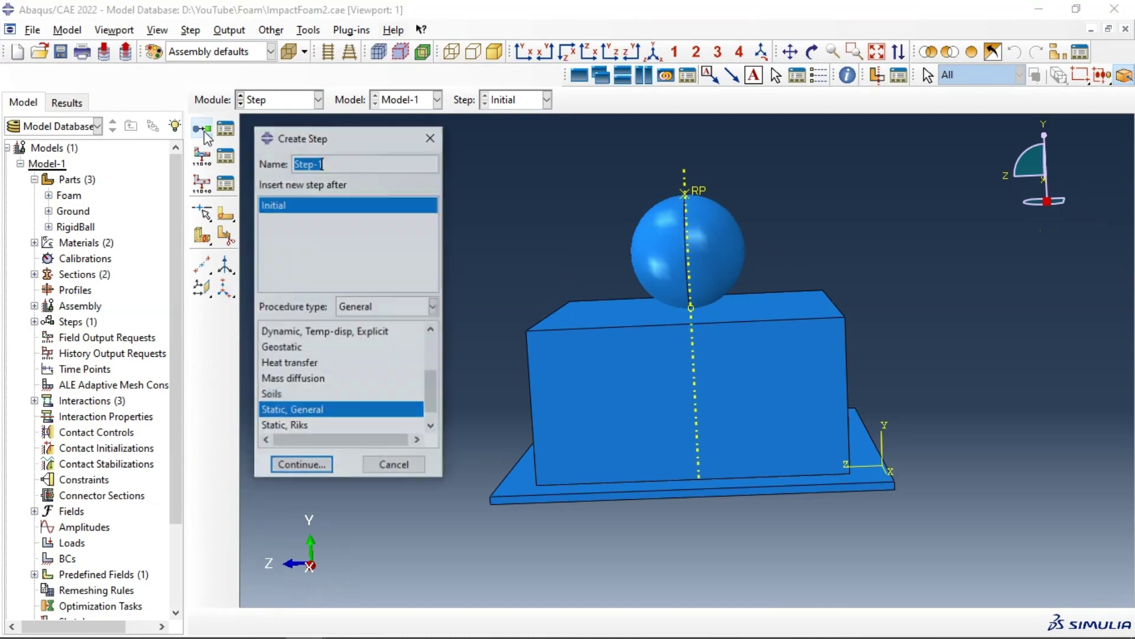
pyautogui.scroll(2, 316, 376)
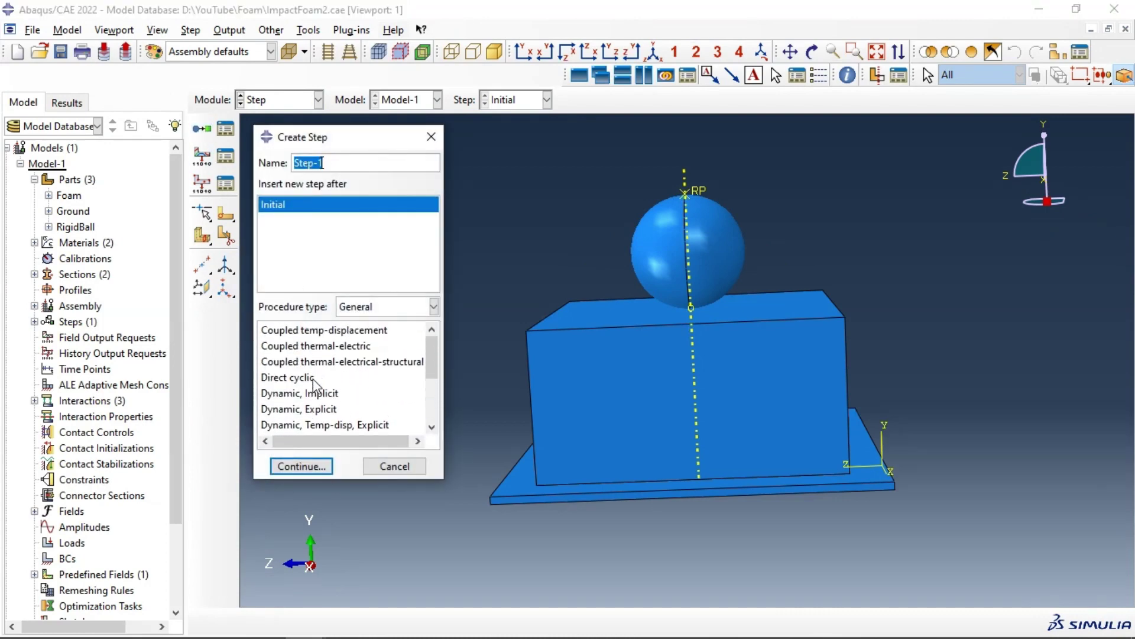
pyautogui.click(317, 414)
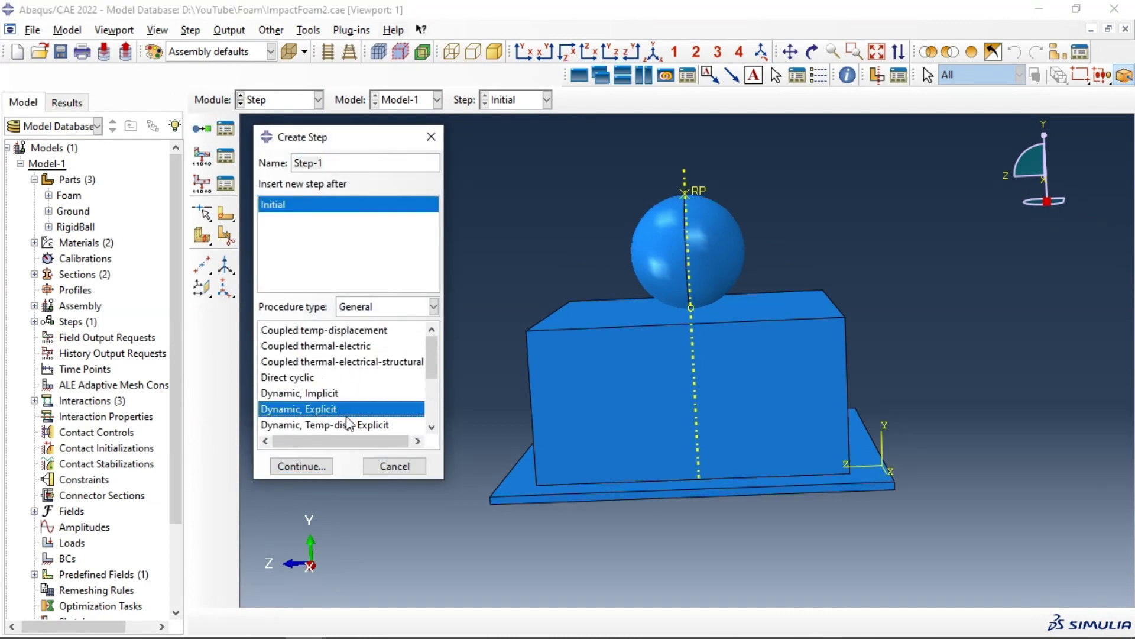
pyautogui.click(322, 468)
pyautogui.press('Tab')
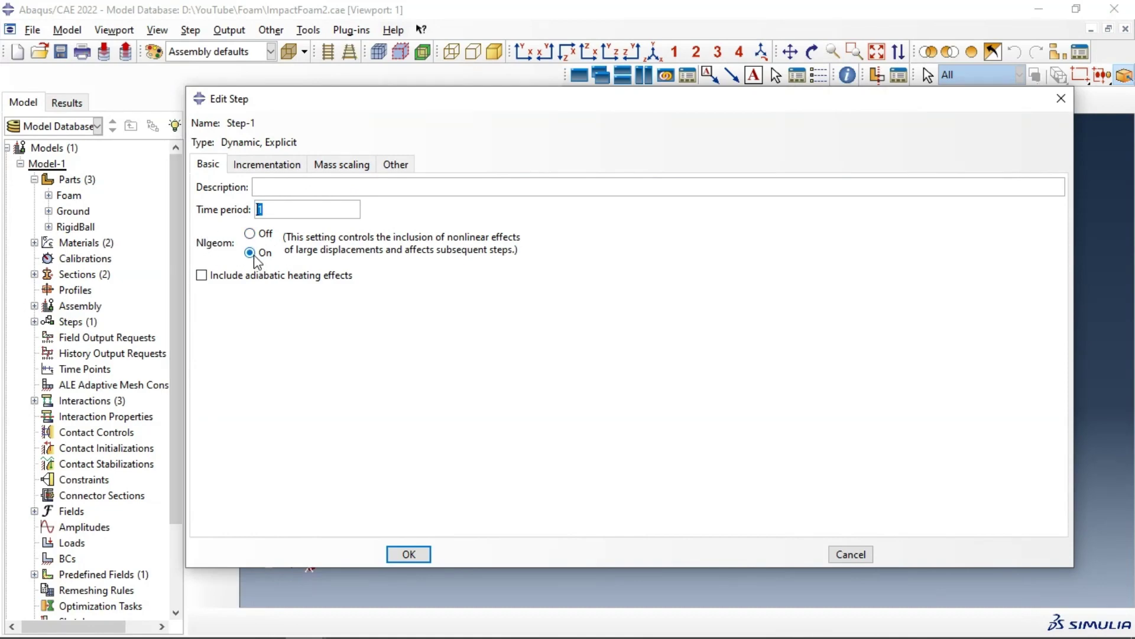
pyautogui.click(293, 166)
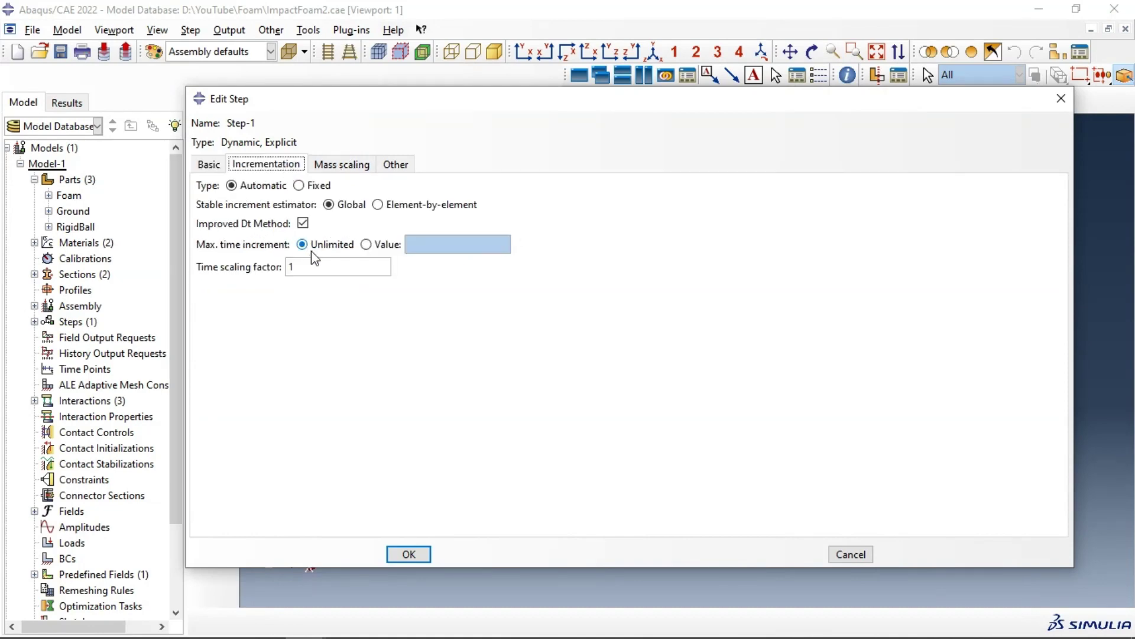
pyautogui.click(339, 166)
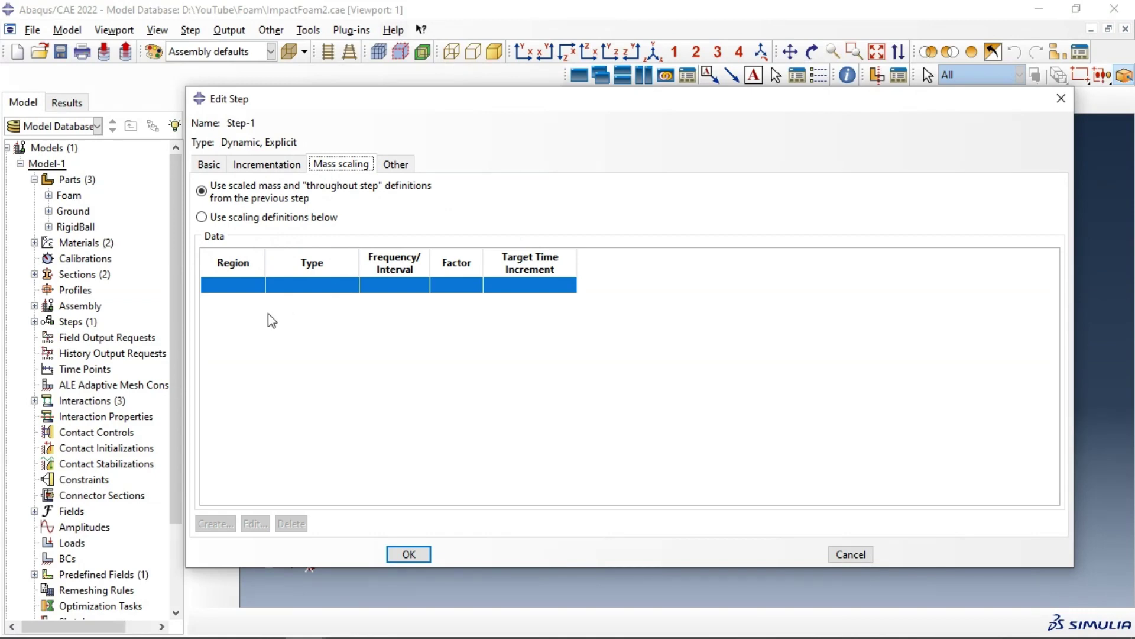
pyautogui.click(409, 554)
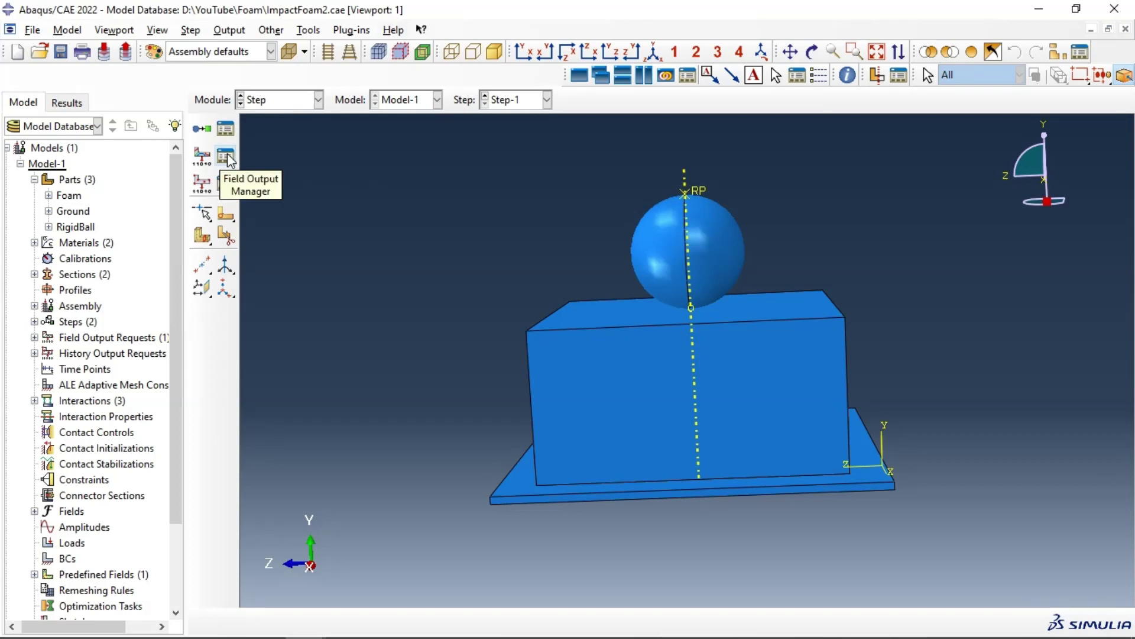
# Create the contact interaction property IntProp-1 and add tangential behavior and "Hard" contact normal behavior to it
pyautogui.click(281, 101)
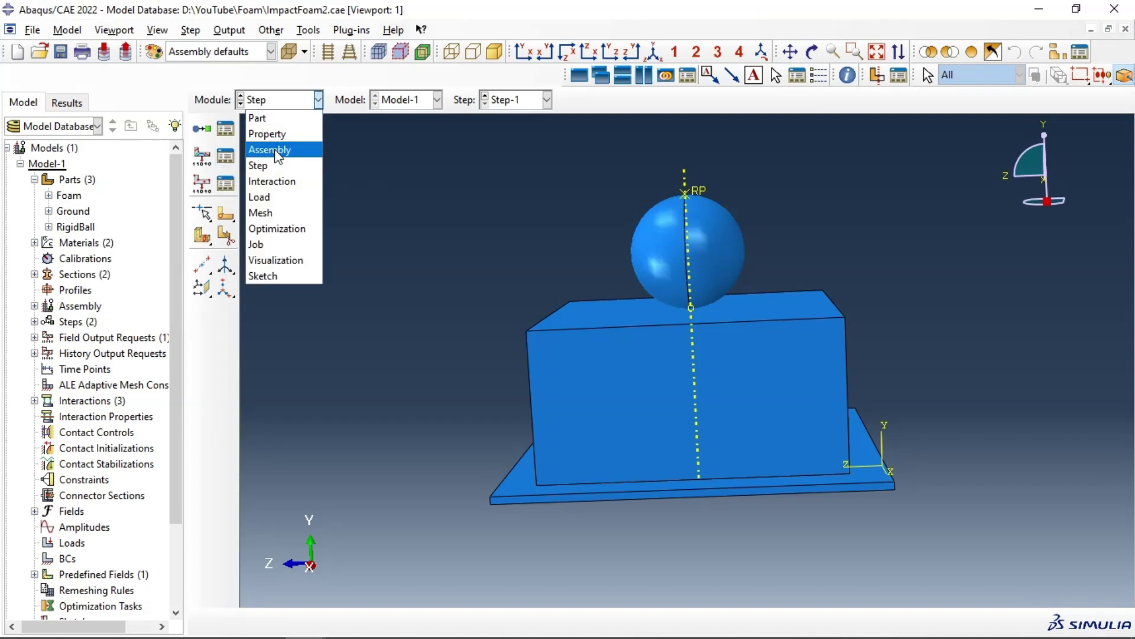
pyautogui.click(277, 184)
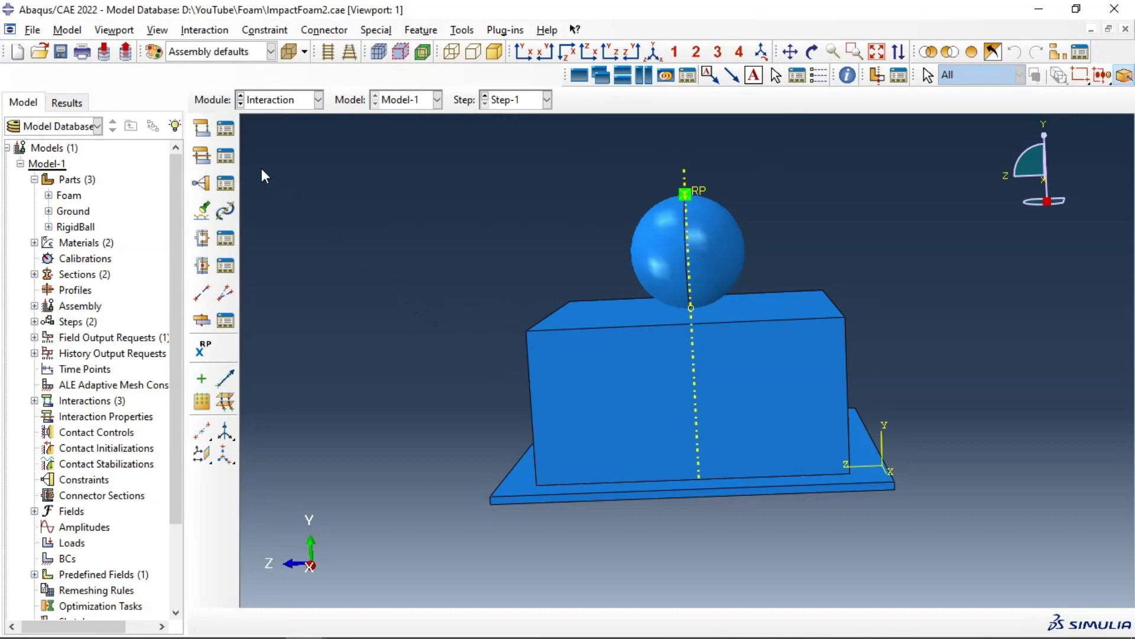
pyautogui.click(202, 155)
pyautogui.click(350, 204)
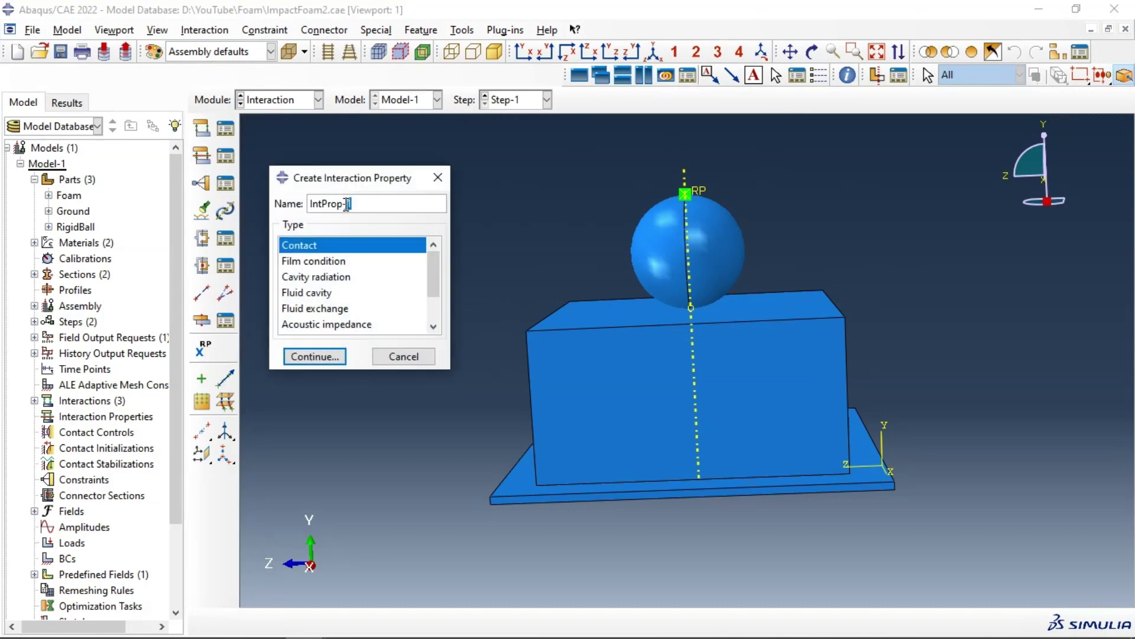
pyautogui.write('1')
pyautogui.click(301, 358)
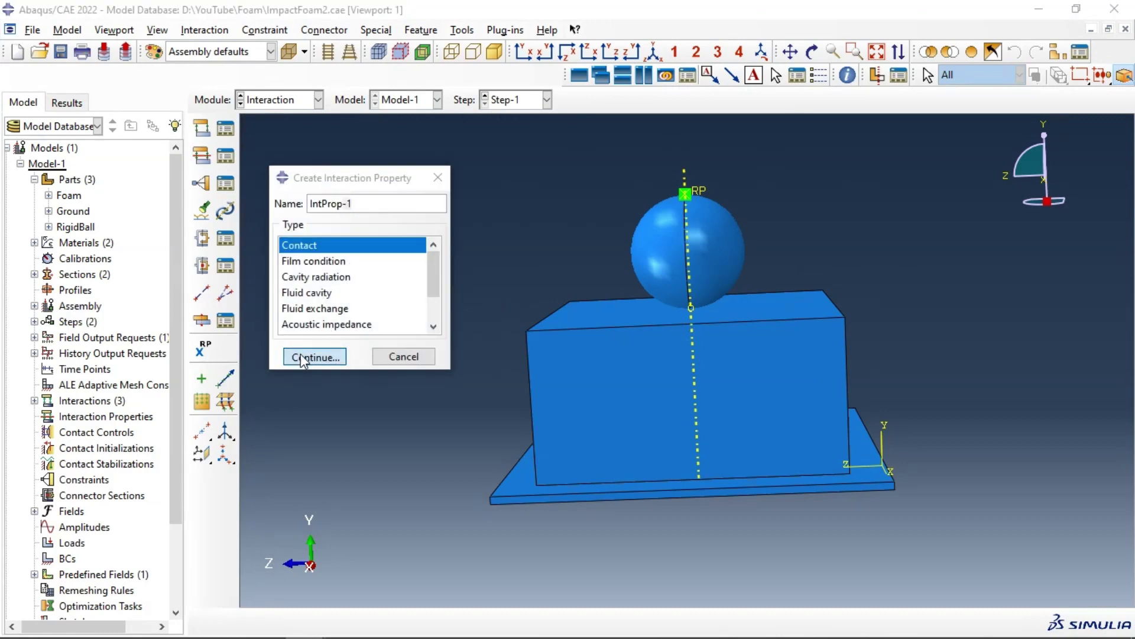
pyautogui.click(136, 167)
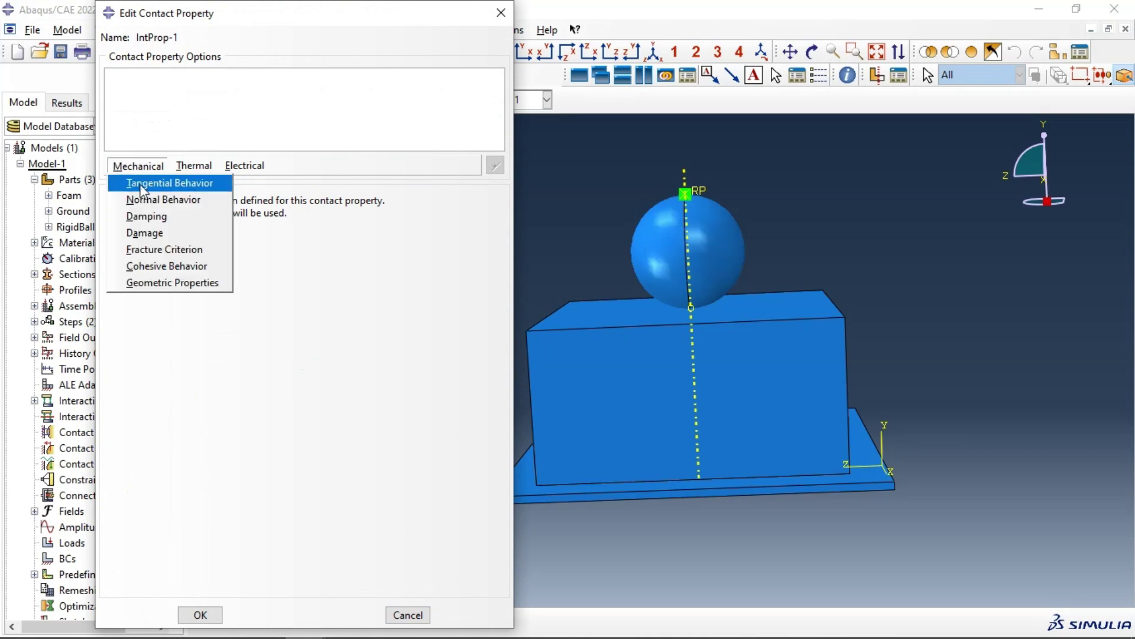
pyautogui.click(141, 187)
pyautogui.click(137, 166)
pyautogui.click(136, 199)
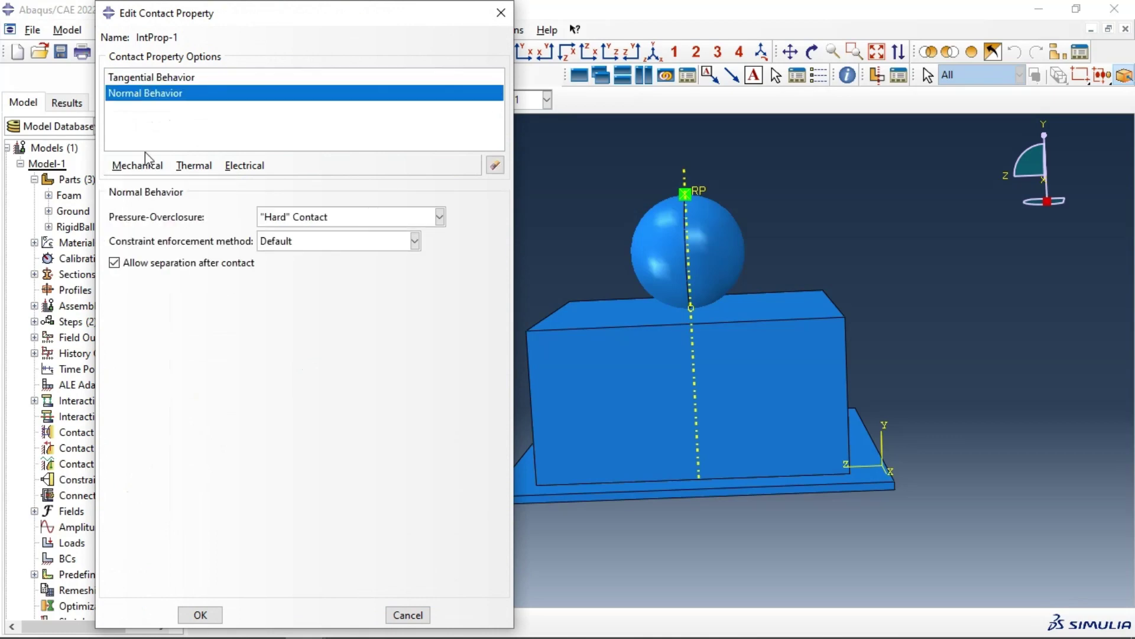
# Set IntProp-1's tangential behavior to the Penalty friction formulation with a friction coefficient of 0.26
pyautogui.click(144, 79)
pyautogui.click(143, 95)
pyautogui.click(142, 77)
pyautogui.click(248, 226)
pyautogui.click(236, 251)
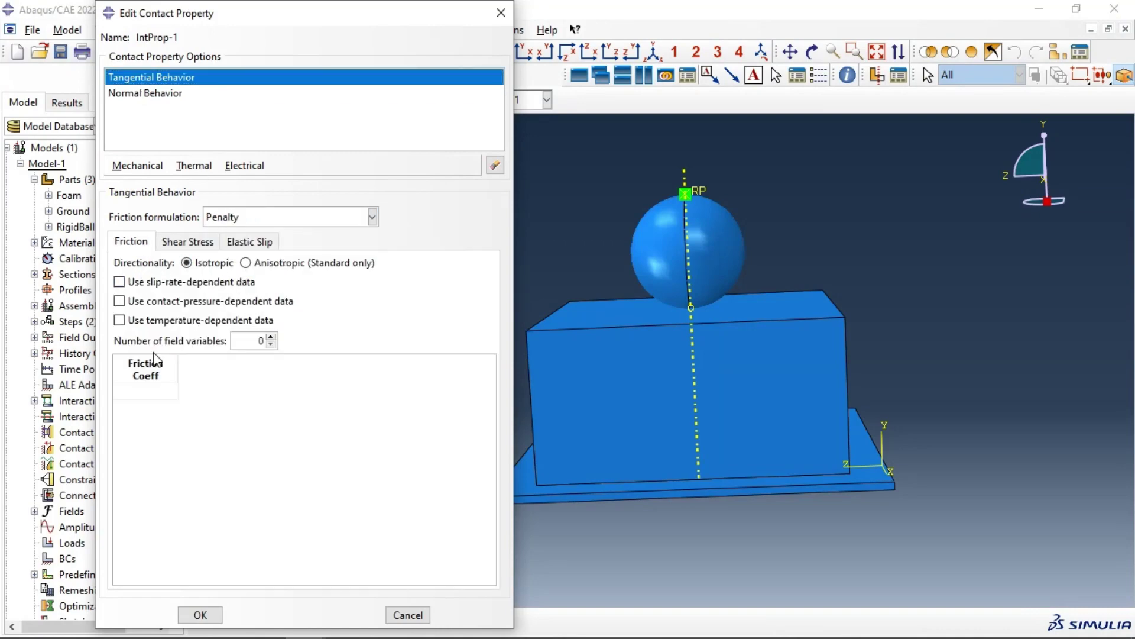
pyautogui.click(165, 397)
pyautogui.moveTo(147, 394); pyautogui.dragTo(119, 399)
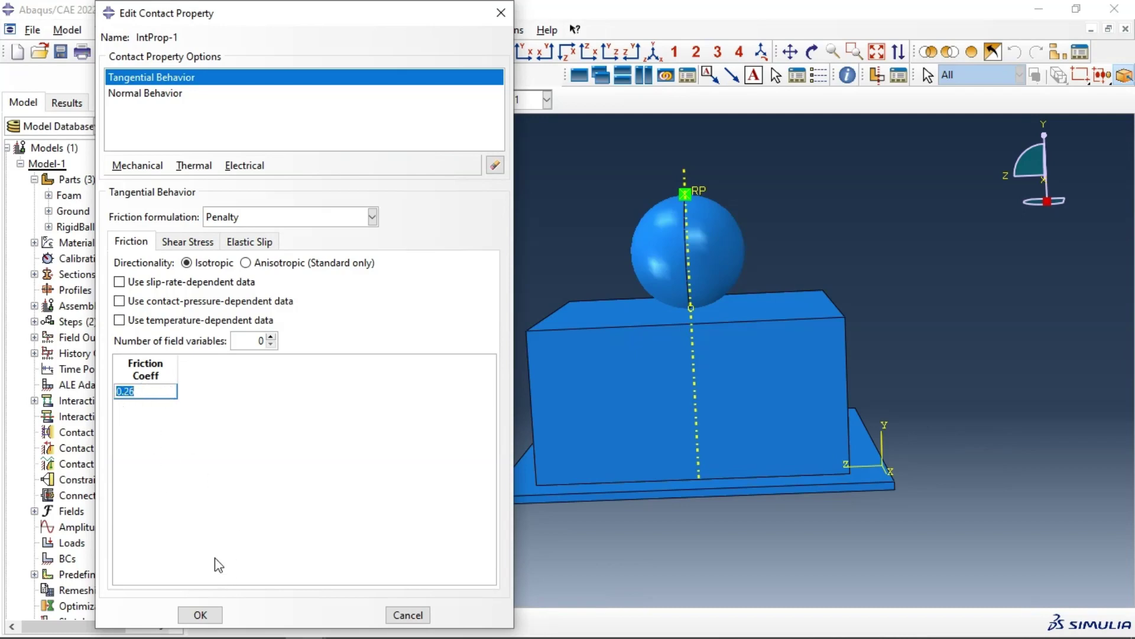
pyautogui.click(211, 615)
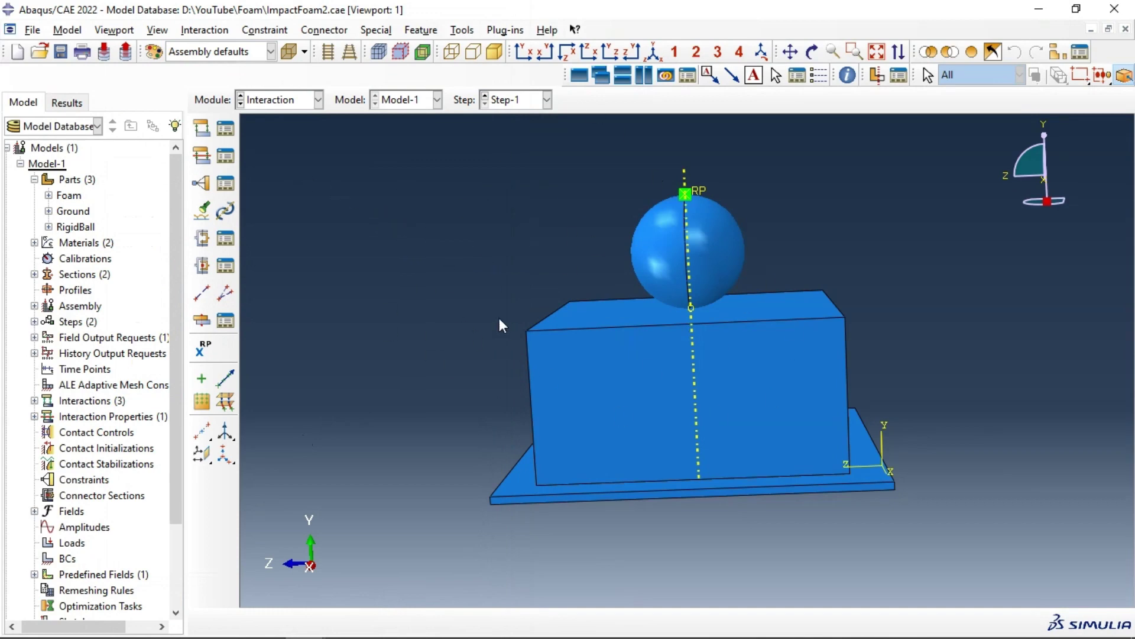
# Find contact pairs across the whole model and create the Ground–Foam and RigidBall–Foam interactions with finite sliding and IntProp-1
pyautogui.click(203, 214)
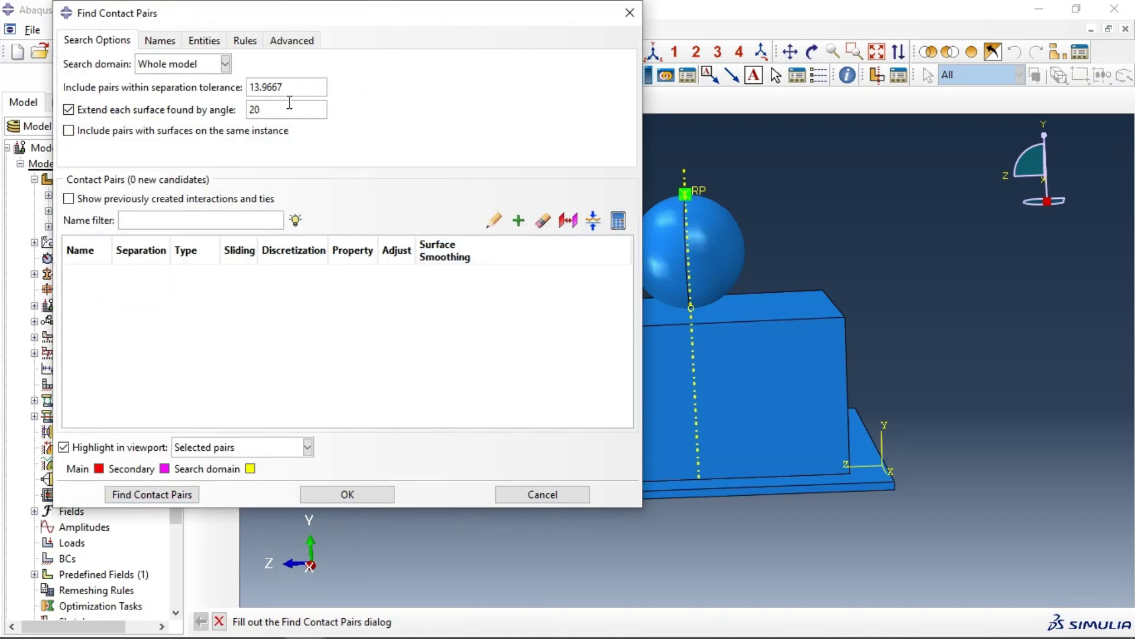
pyautogui.click(169, 495)
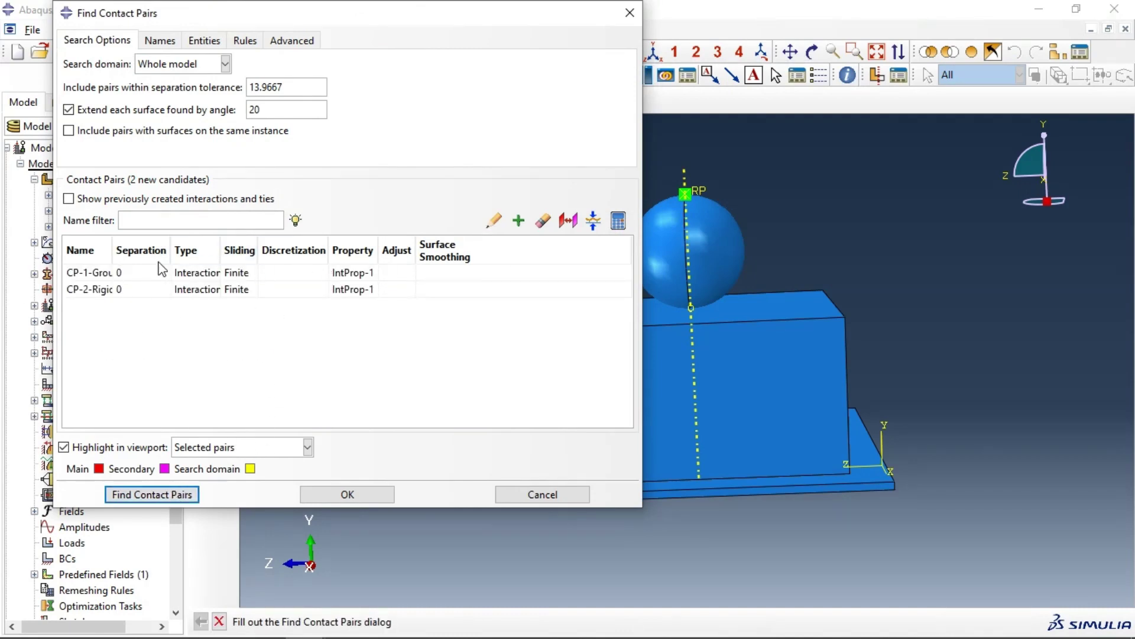
pyautogui.click(105, 299)
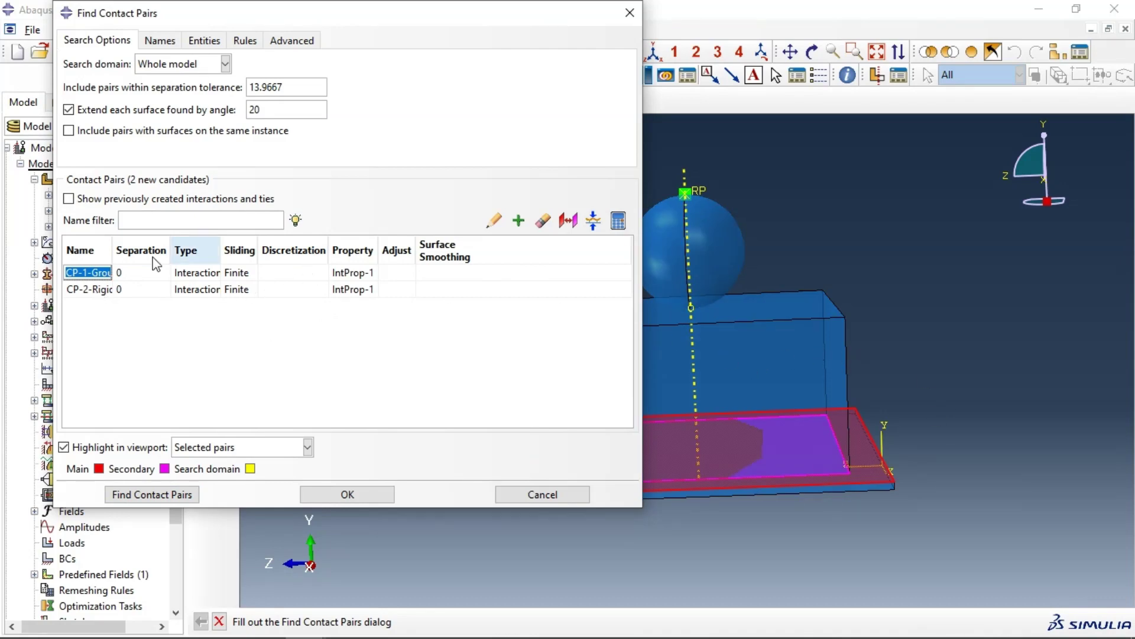
pyautogui.click(86, 288)
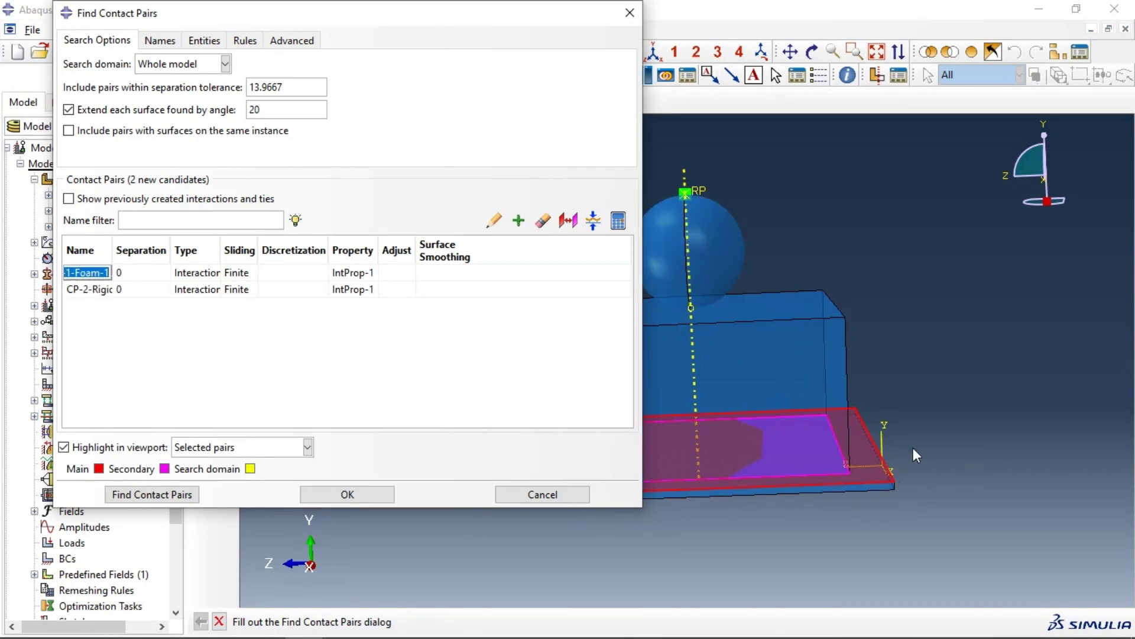
pyautogui.click(206, 250)
pyautogui.click(210, 258)
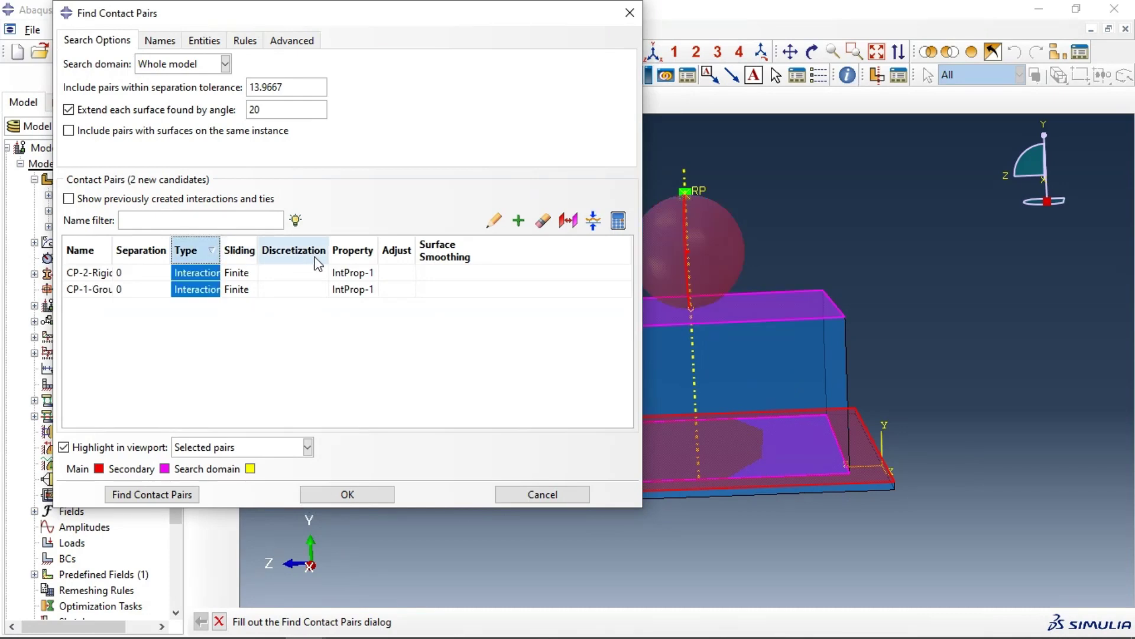
pyautogui.click(353, 251)
pyautogui.click(353, 254)
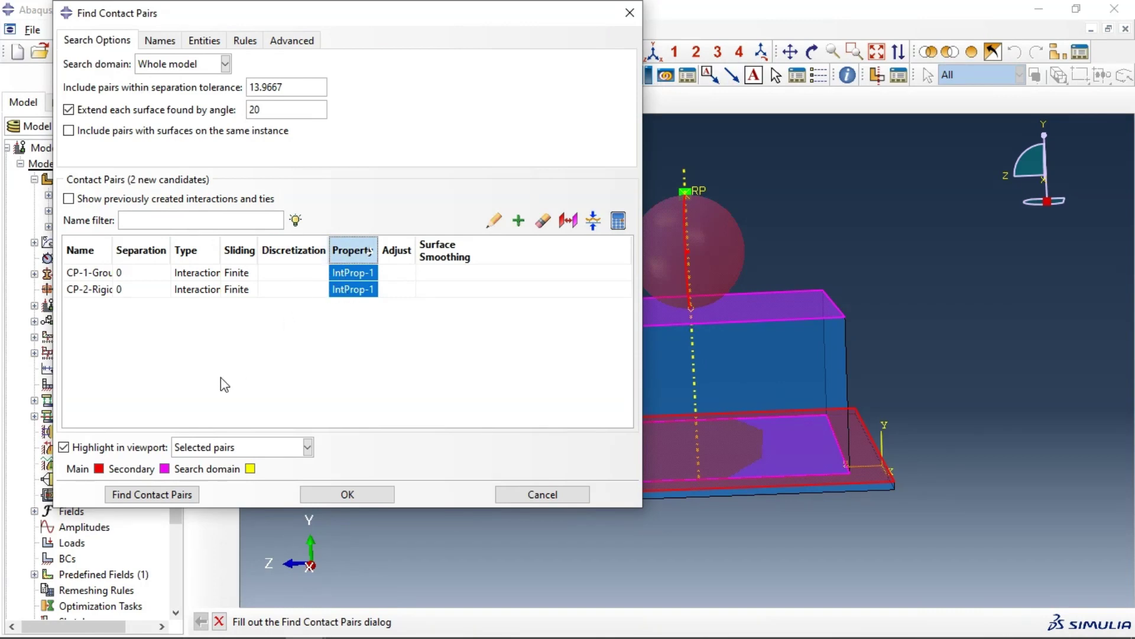
pyautogui.click(318, 499)
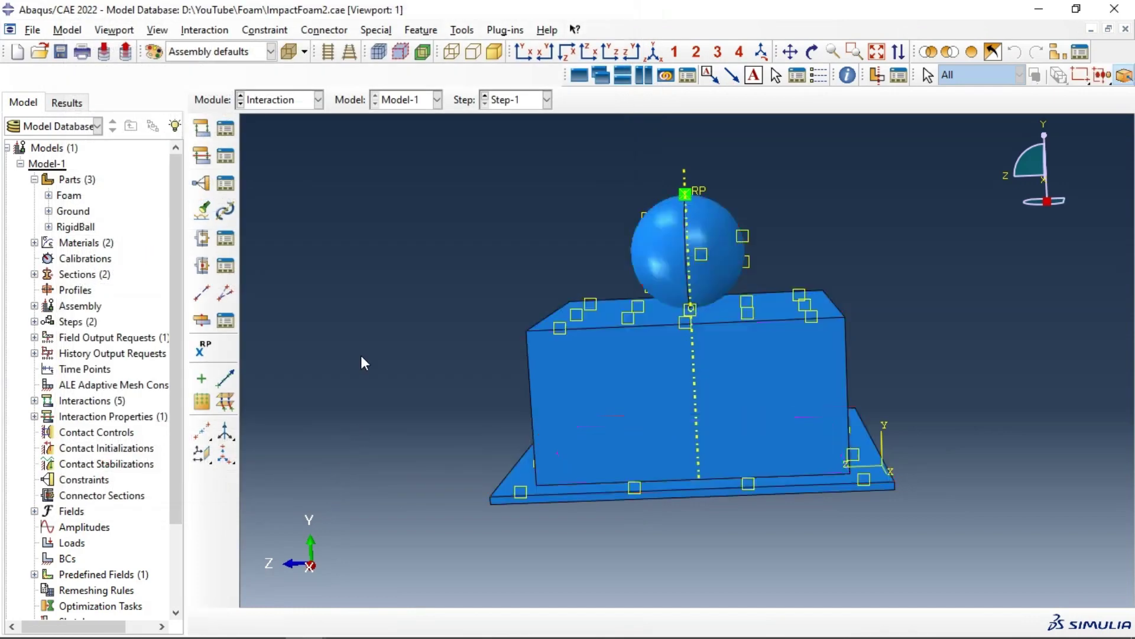
# Review the surfaces and settings of the RigidBall–Foam and Ground–Foam contact interactions without changing them
pyautogui.click(358, 193)
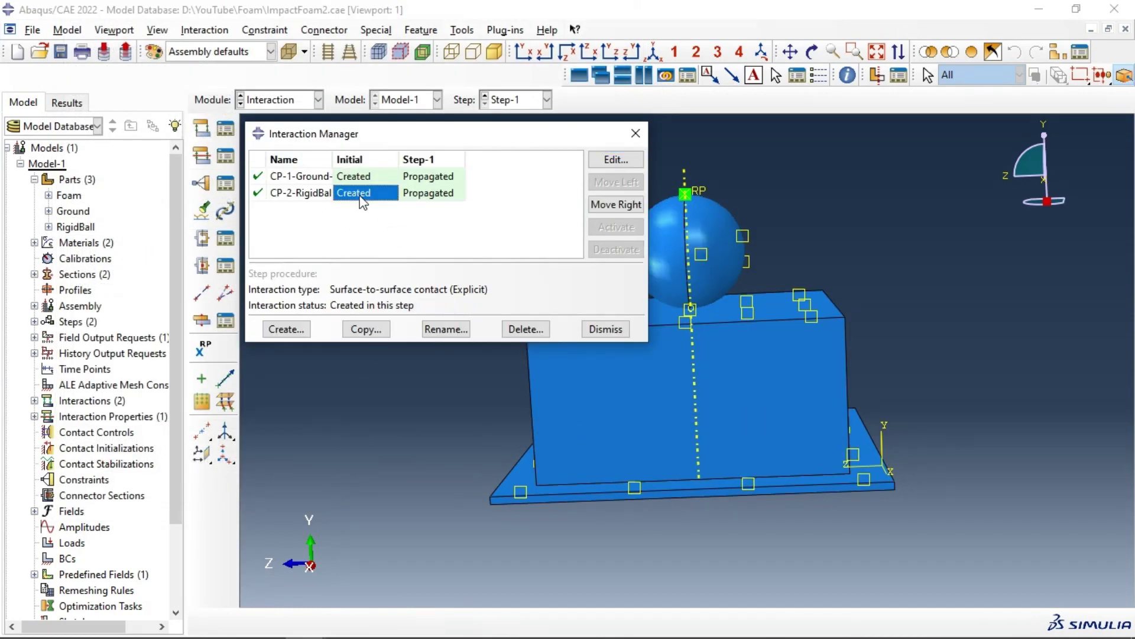
pyautogui.click(597, 165)
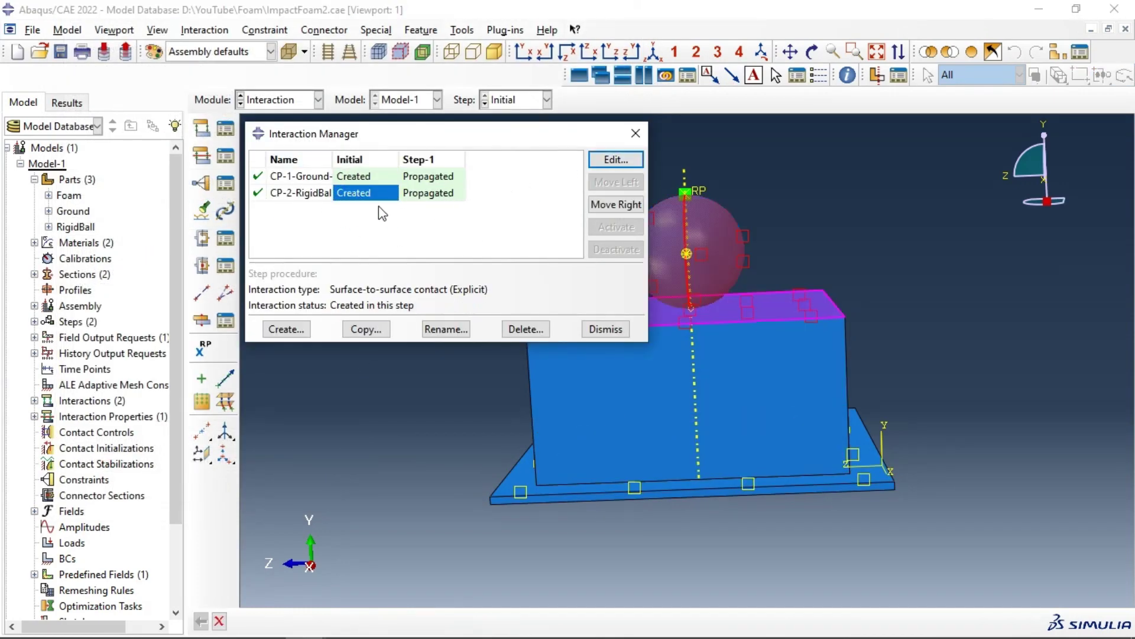
pyautogui.click(423, 65)
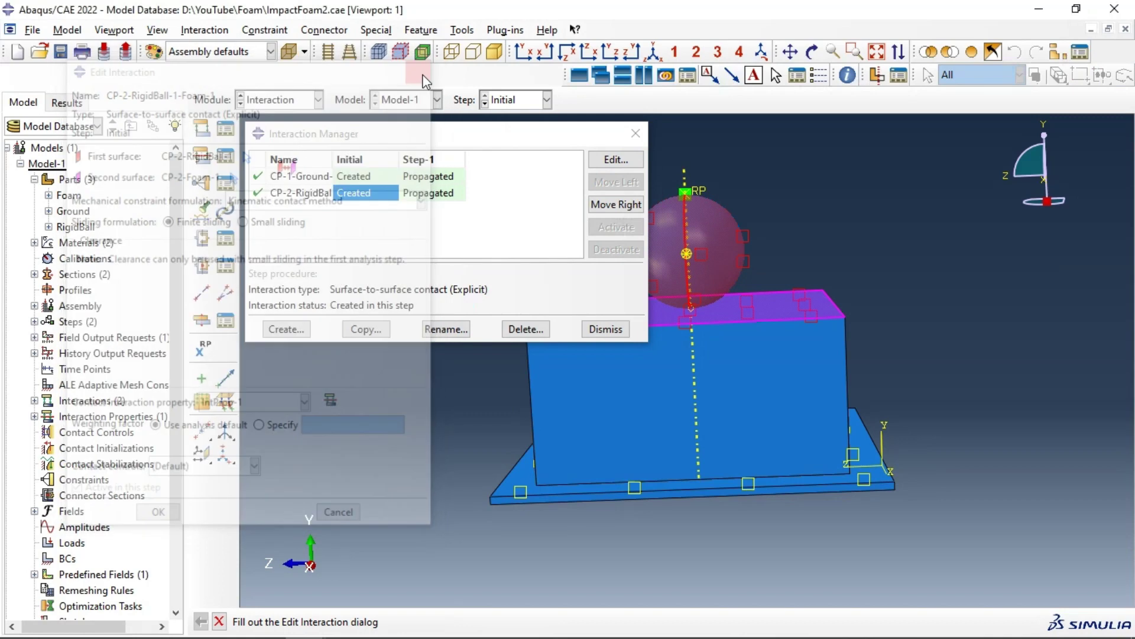
pyautogui.click(365, 175)
pyautogui.click(616, 161)
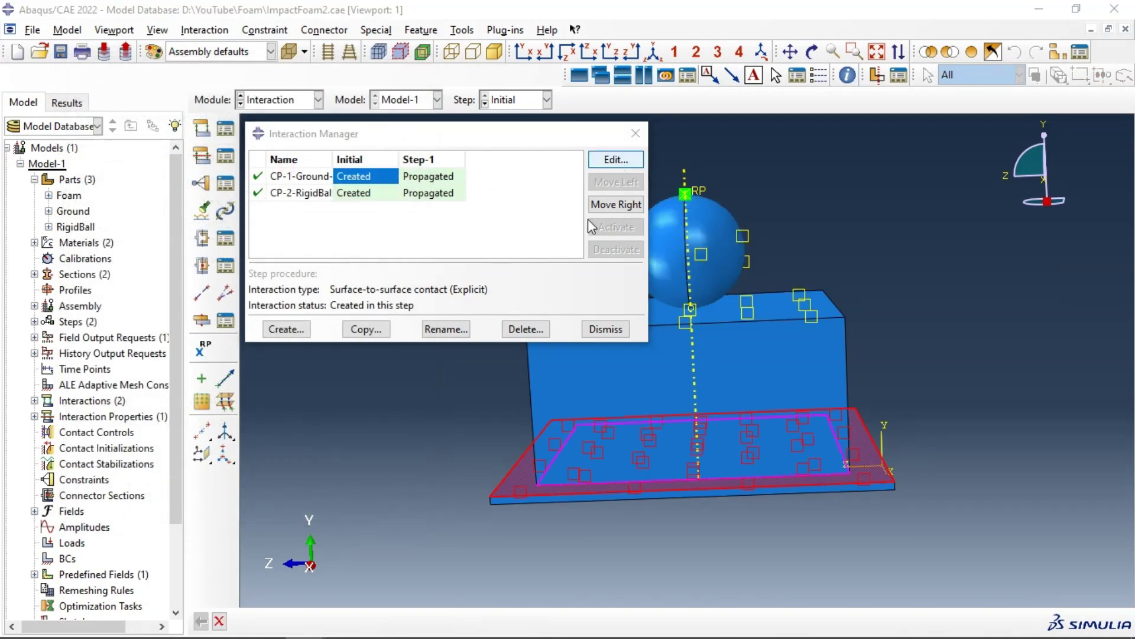
pyautogui.click(336, 509)
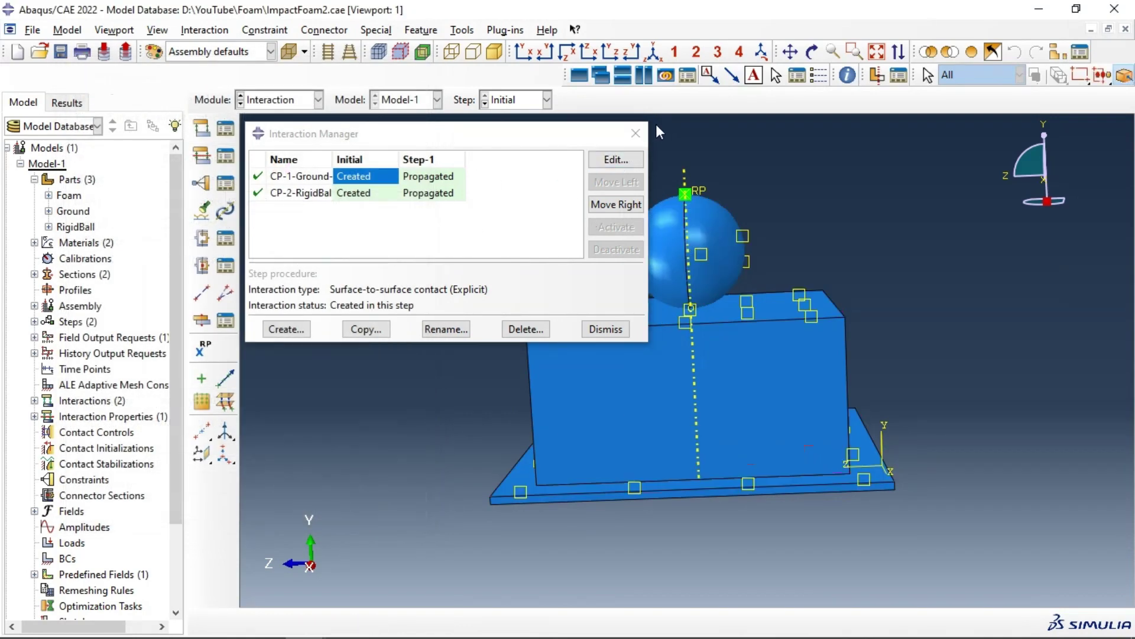
pyautogui.click(636, 133)
# Create an encastre boundary condition in the Initial step on the Ground plate's cell, using the Load module
pyautogui.click(279, 102)
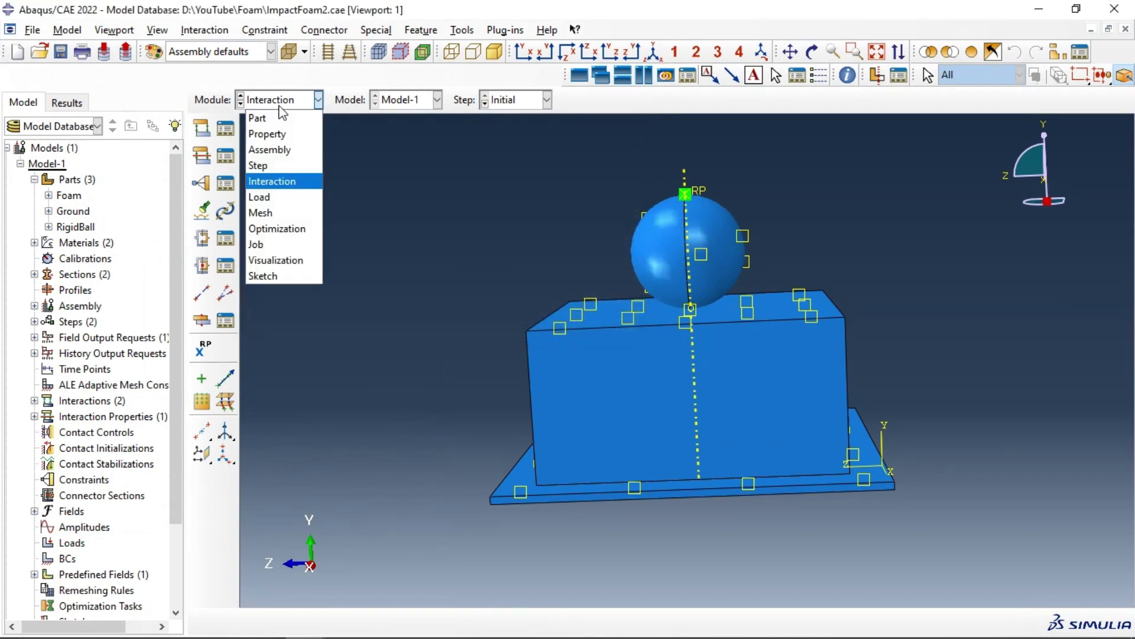
pyautogui.click(274, 197)
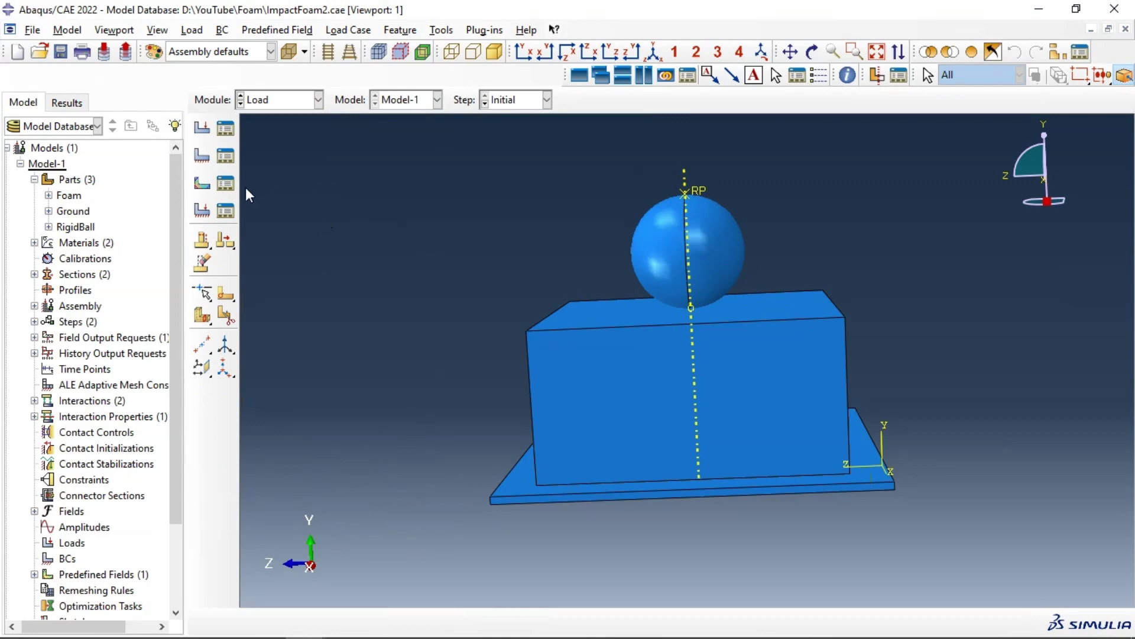
pyautogui.click(202, 155)
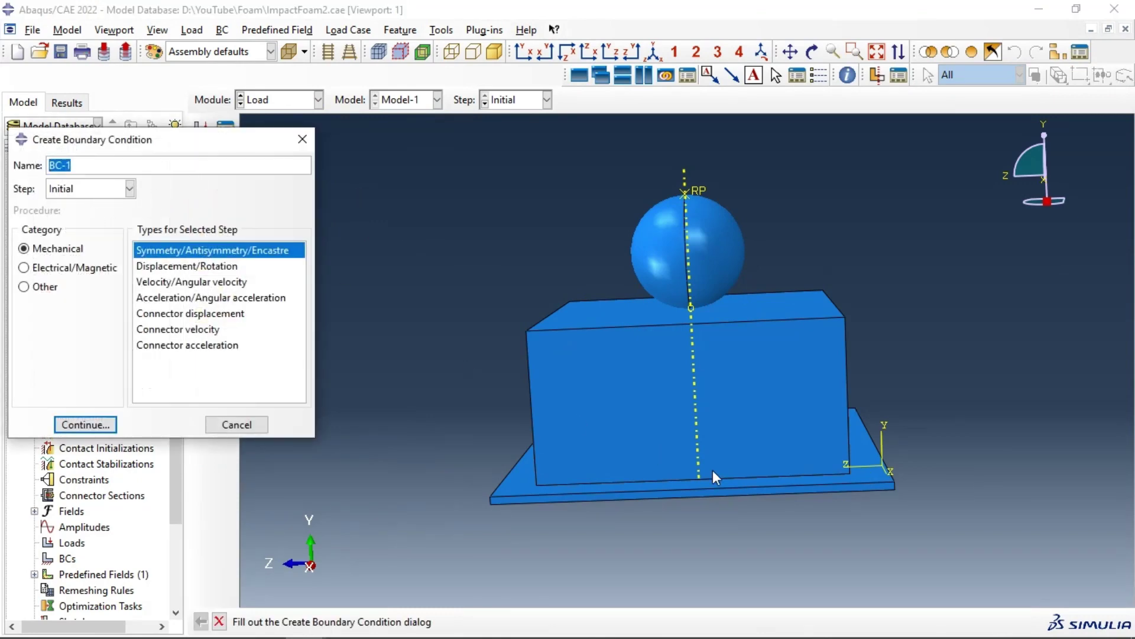
pyautogui.click(80, 425)
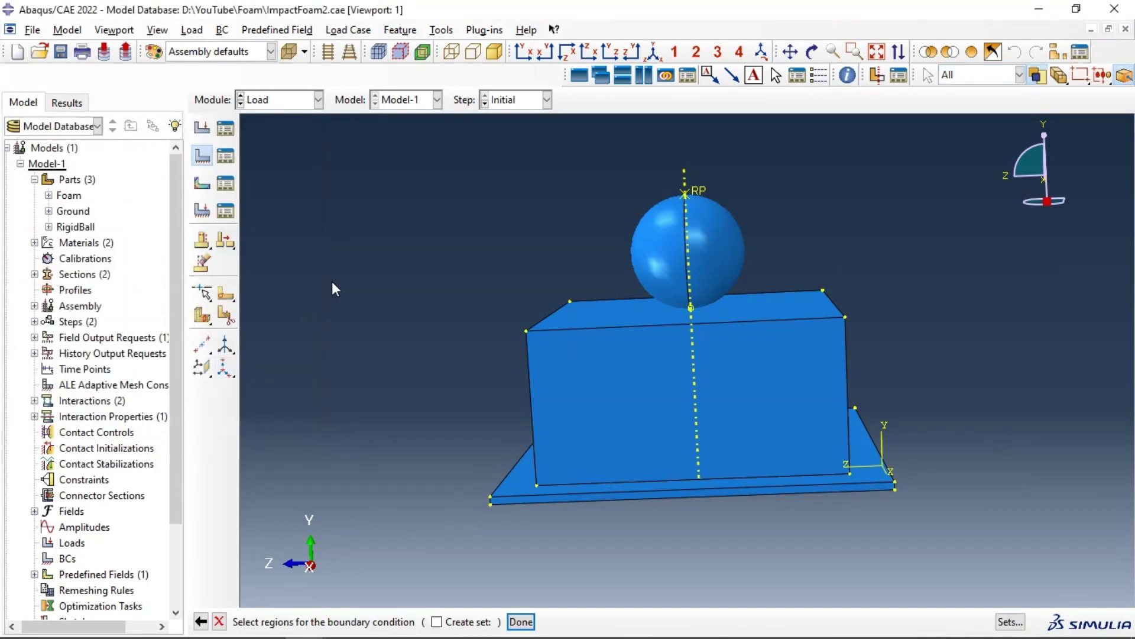
pyautogui.click(970, 76)
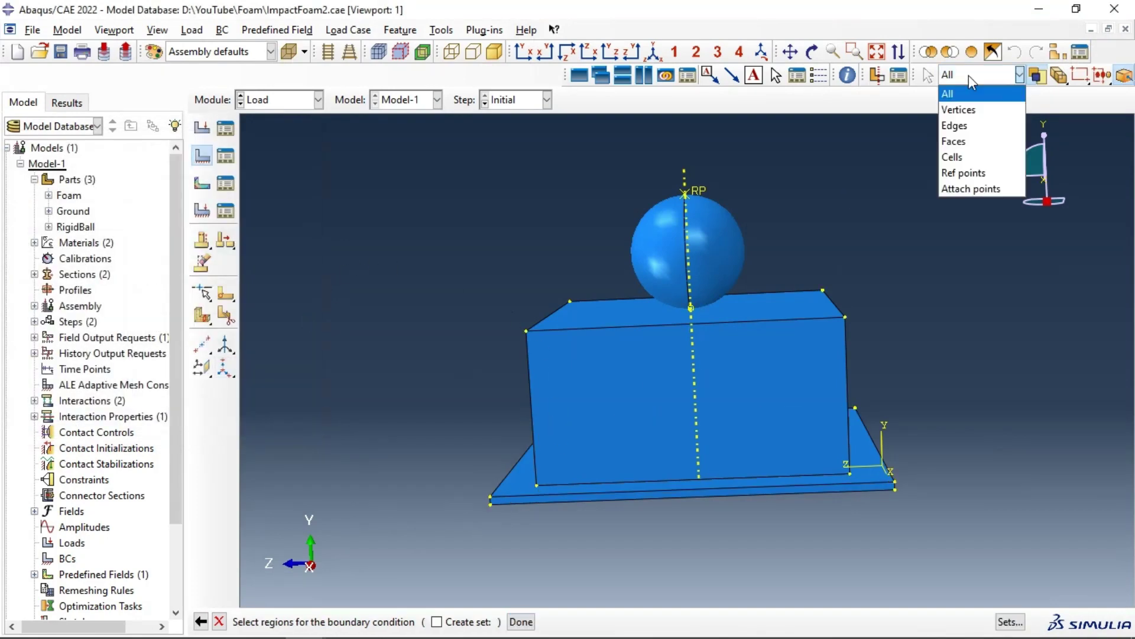
pyautogui.click(952, 157)
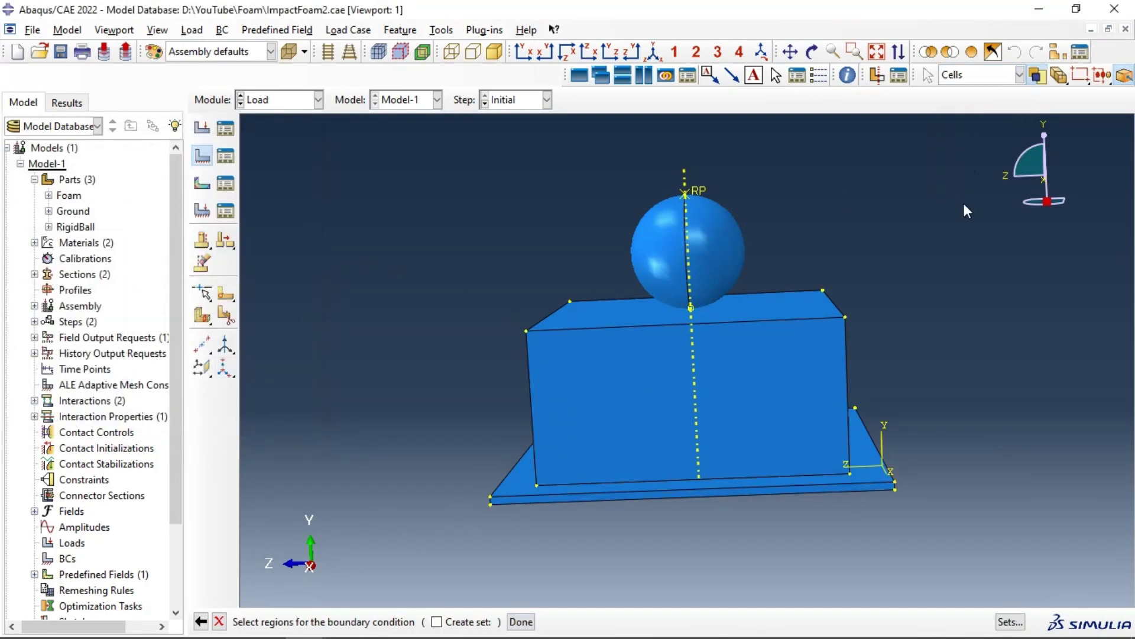
pyautogui.click(878, 468)
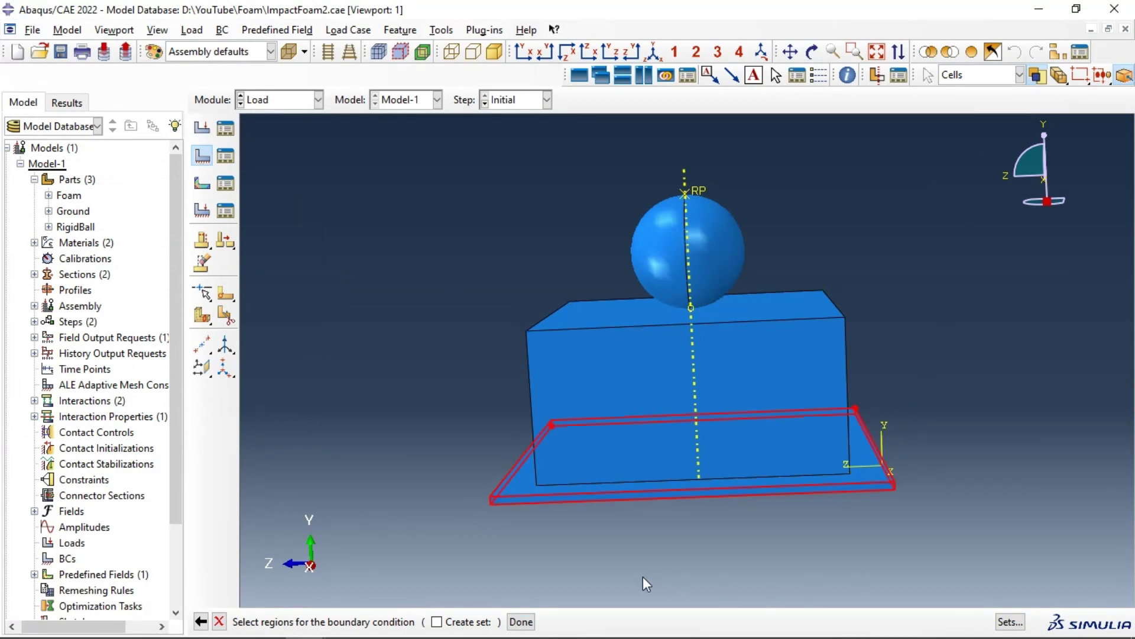
pyautogui.click(522, 623)
pyautogui.click(127, 353)
pyautogui.click(73, 378)
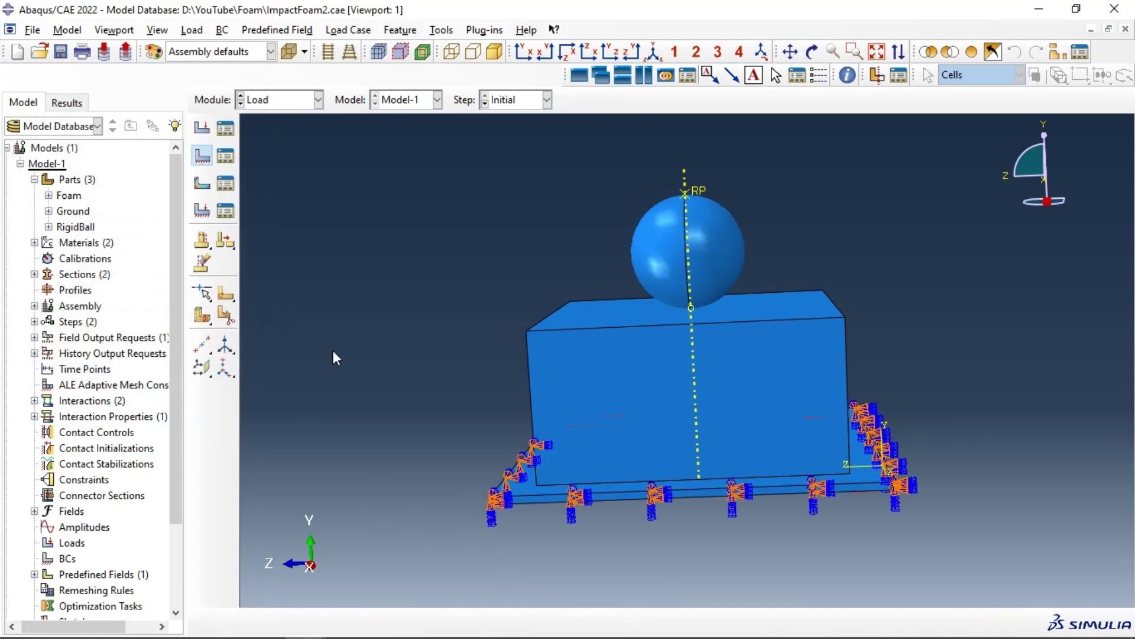
# Create a Displacement/Rotation boundary condition in the Initial step on the rigid ball's reference point
pyautogui.click(206, 161)
pyautogui.click(89, 189)
pyautogui.click(72, 208)
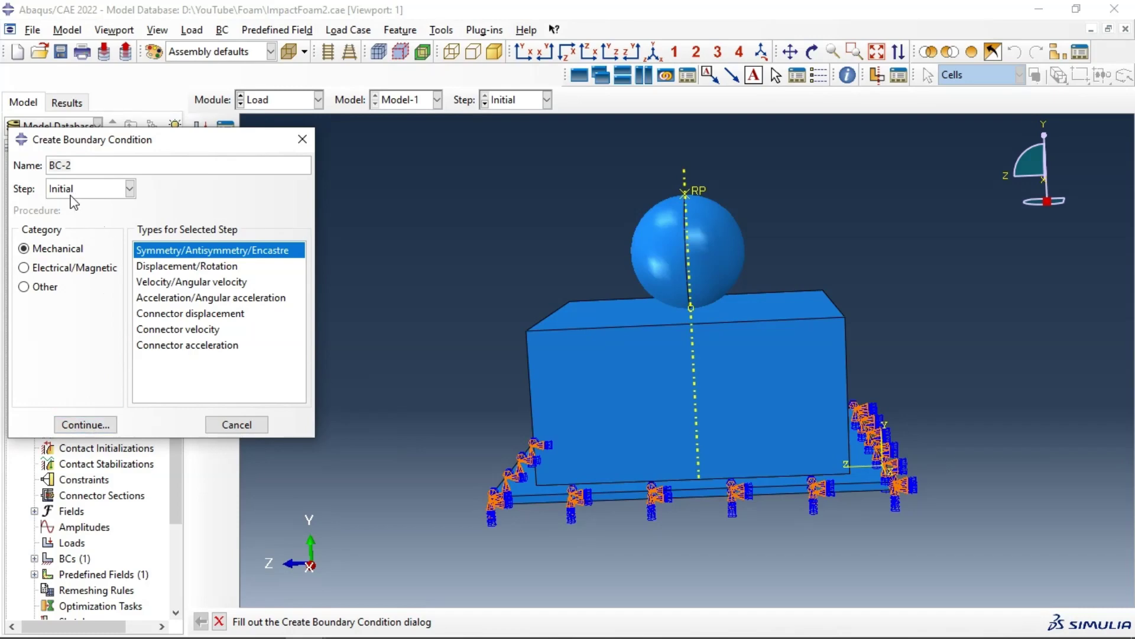
pyautogui.click(168, 267)
pyautogui.click(81, 425)
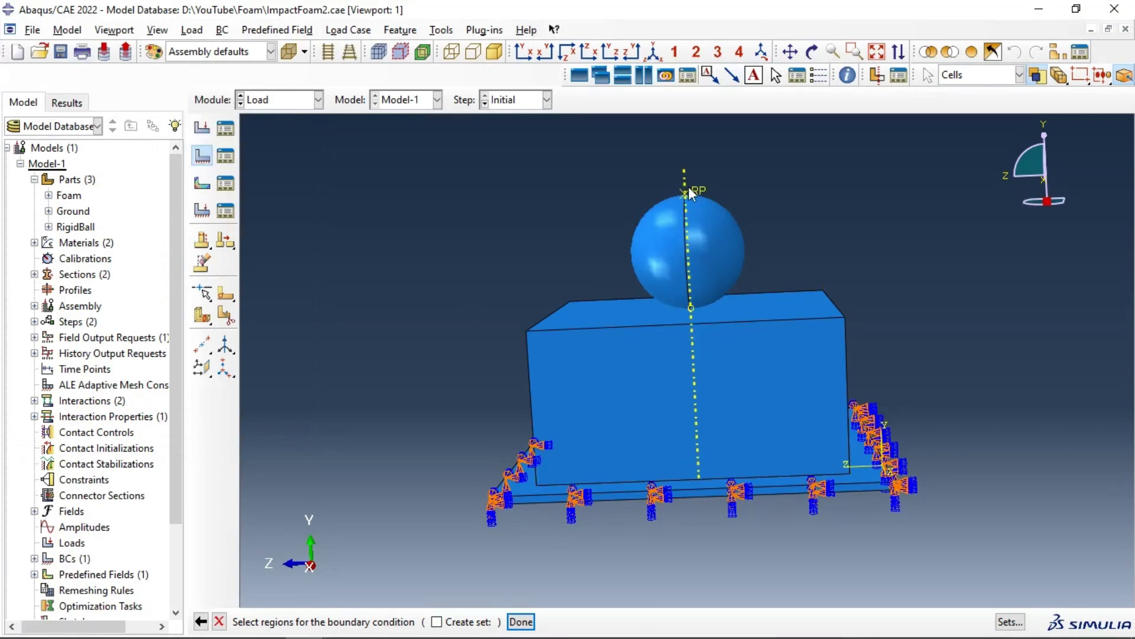
pyautogui.click(975, 75)
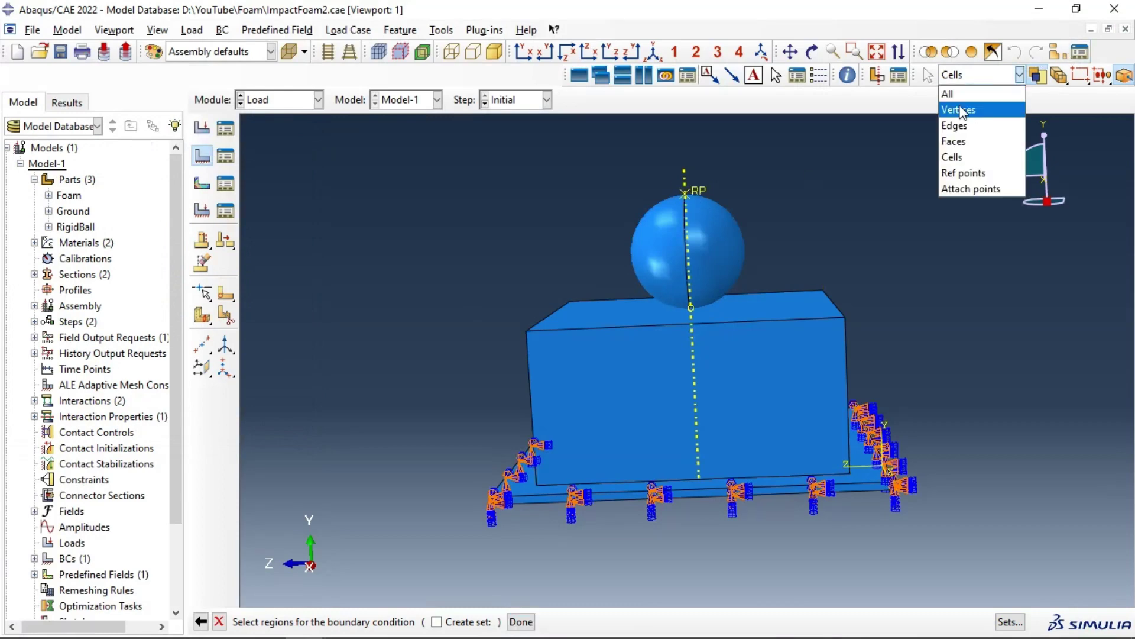
pyautogui.click(949, 94)
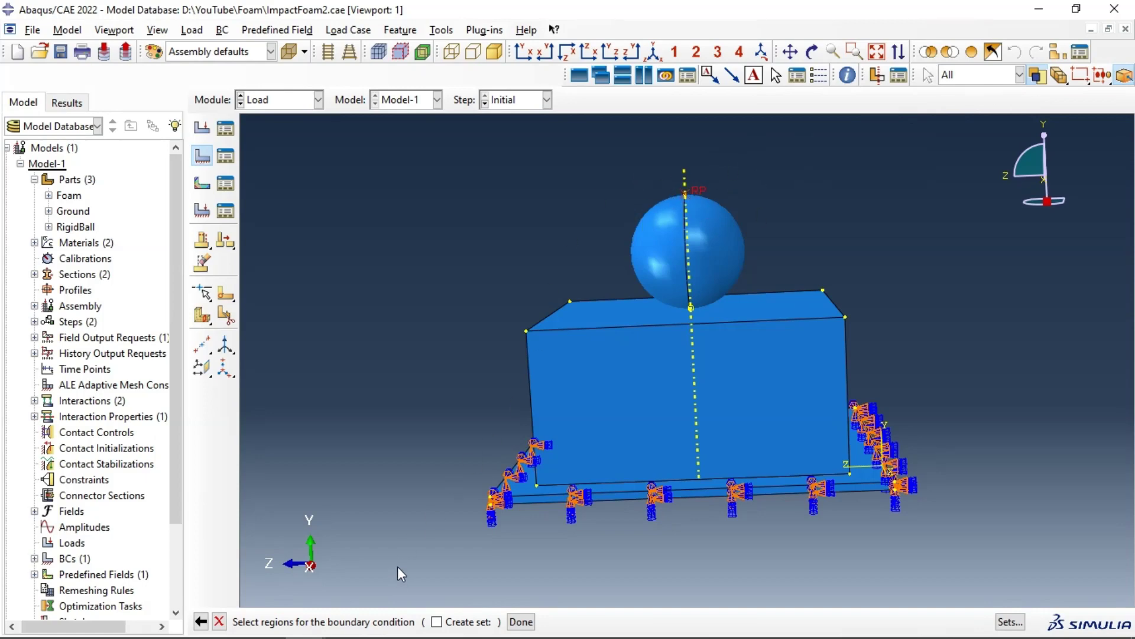
pyautogui.click(521, 621)
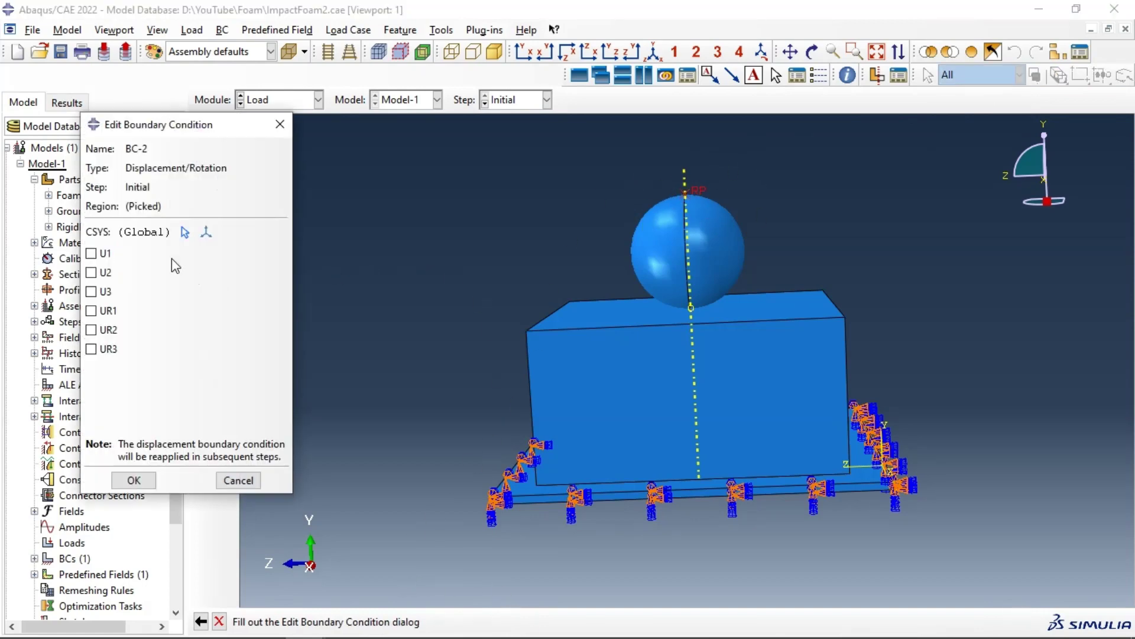
# Constrain U1, U3, UR1, UR2 and UR3 in BC-2, leaving U2 free
pyautogui.click(102, 254)
pyautogui.click(104, 292)
pyautogui.click(105, 311)
pyautogui.click(106, 329)
pyautogui.click(101, 349)
pyautogui.click(91, 272)
pyautogui.click(92, 273)
pyautogui.click(151, 481)
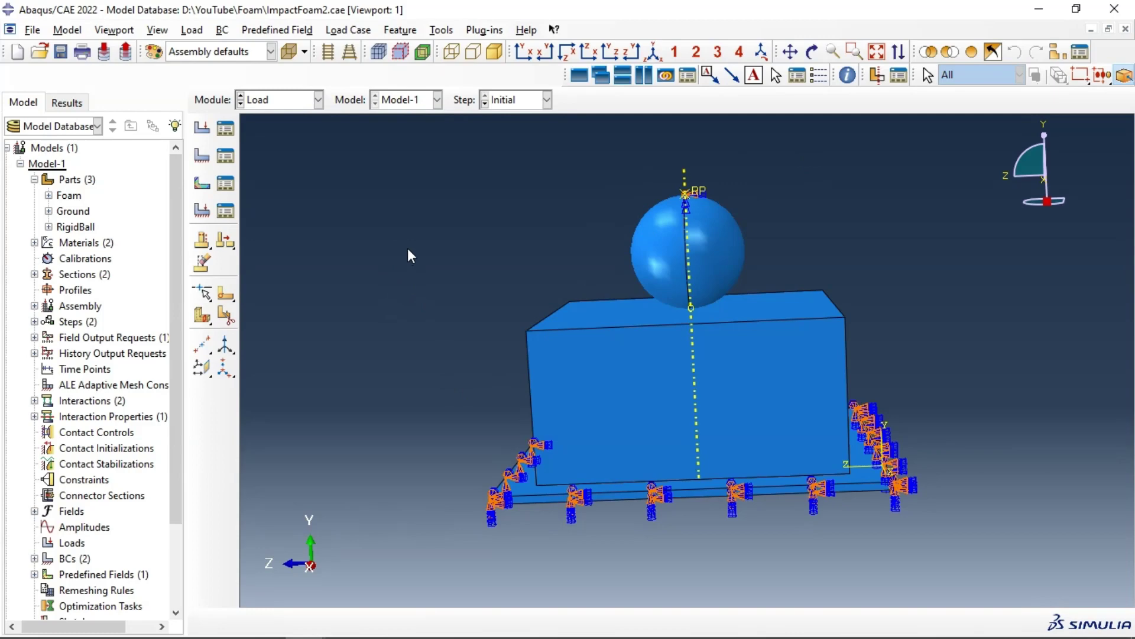
# Create a Velocity predefined field in the Initial step on the ball's reference point with V2 set to -100000
pyautogui.click(212, 183)
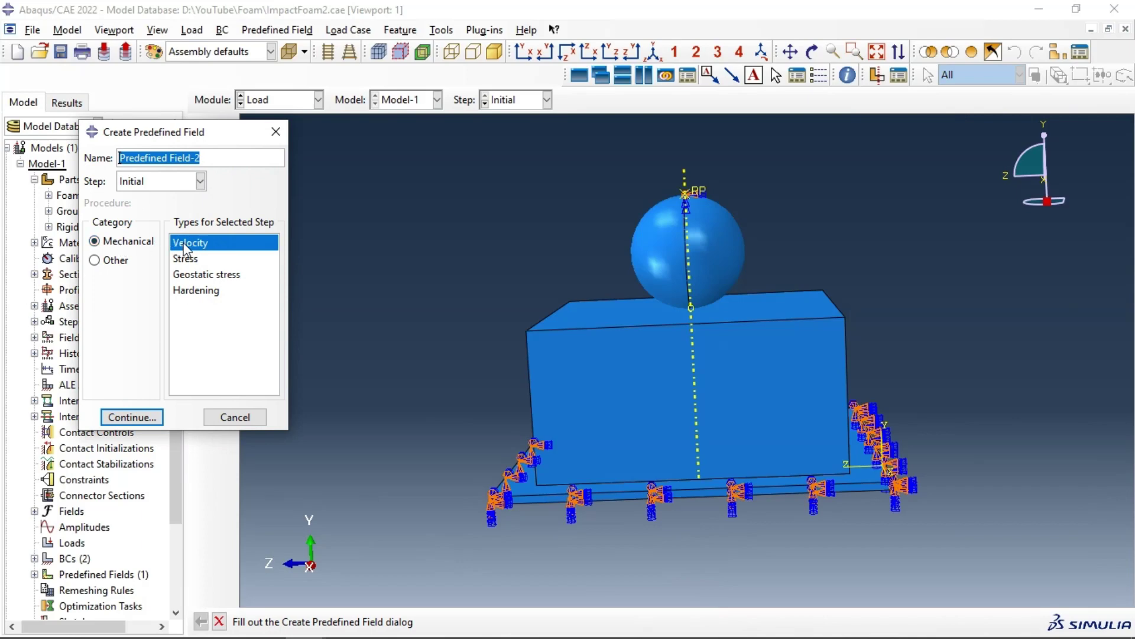
pyautogui.click(147, 417)
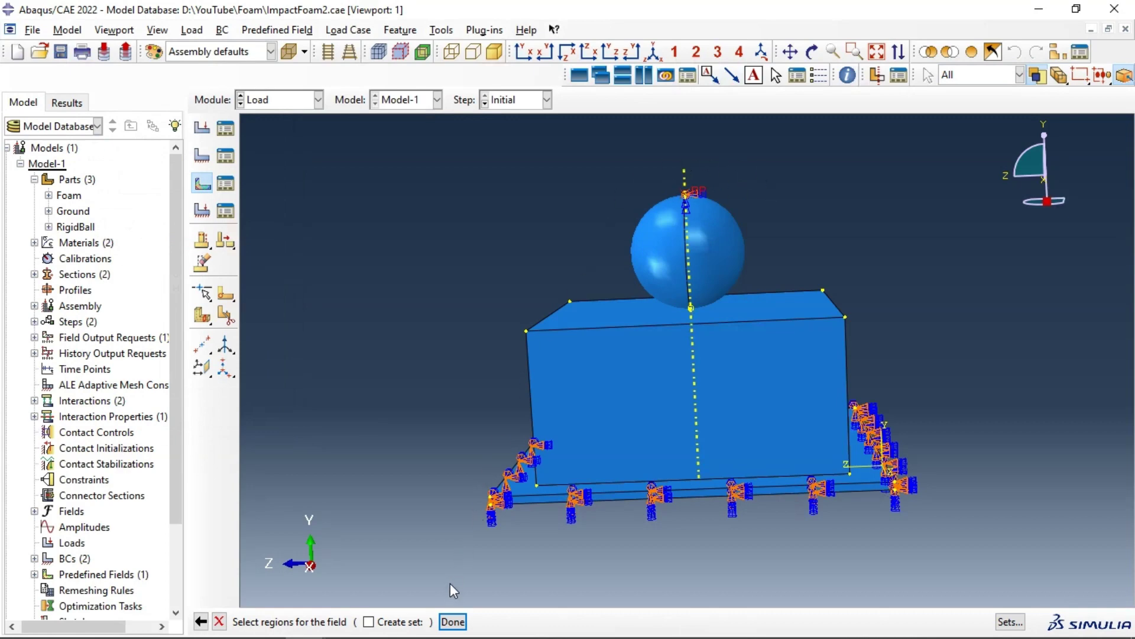
pyautogui.click(452, 621)
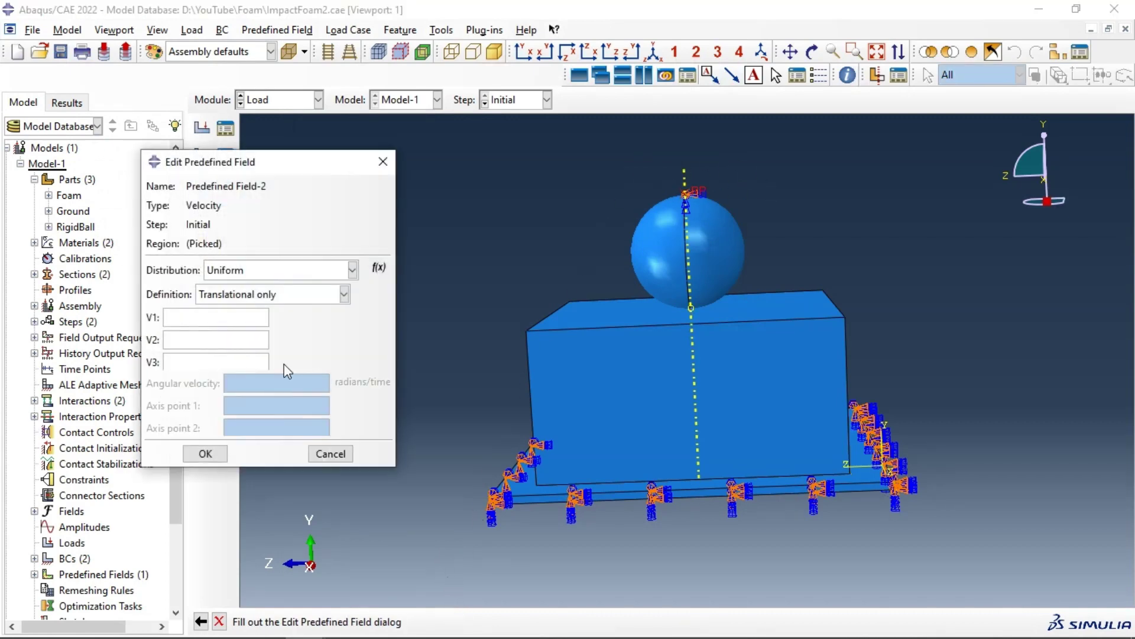
pyautogui.click(216, 338)
pyautogui.write('-100000 mm')
pyautogui.press('BackSpace')
pyautogui.press('BackSpace')
pyautogui.press('BackSpace')
pyautogui.press('BackSpace')
pyautogui.click(205, 454)
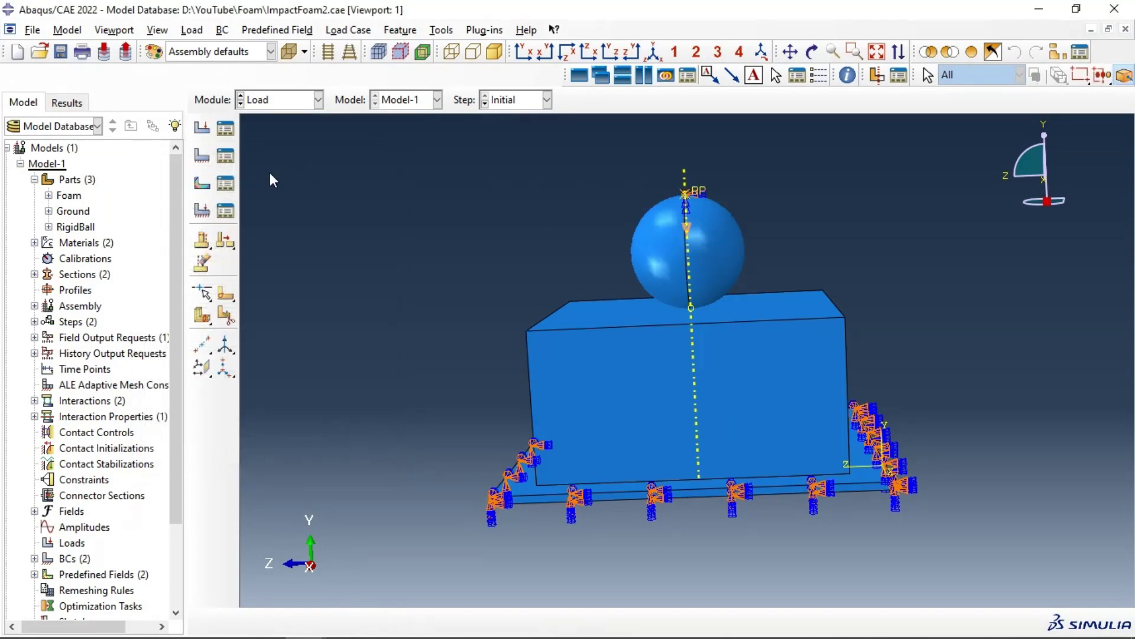
# Suppress the first velocity field in the list of predefined fields, keeping Predefined Field-2 active
pyautogui.click(224, 185)
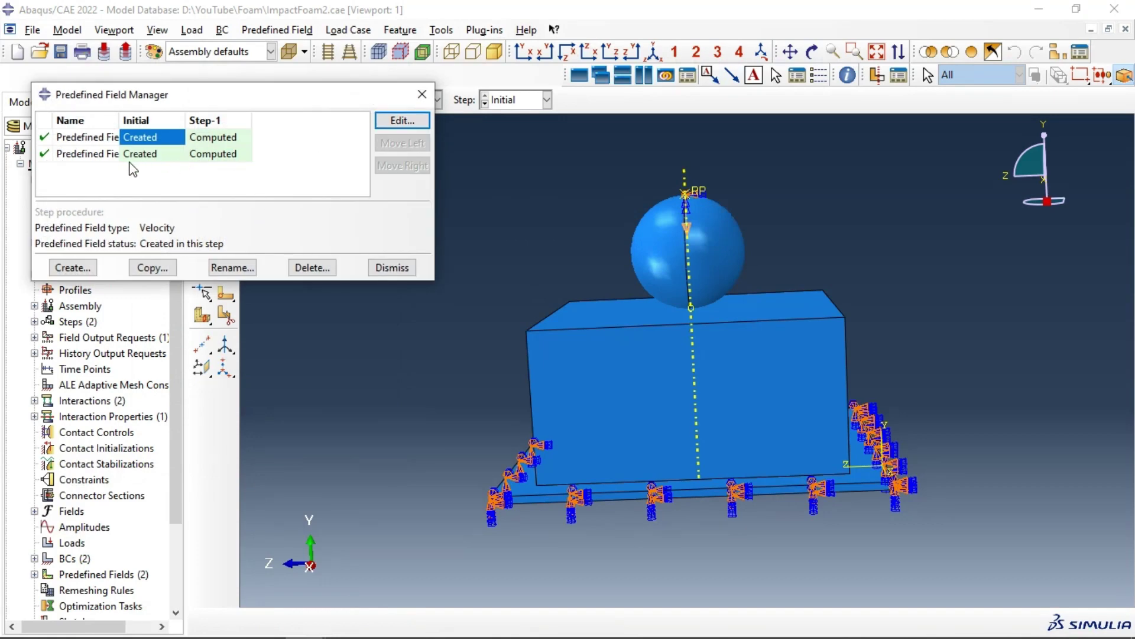
pyautogui.click(44, 154)
pyautogui.click(45, 153)
pyautogui.click(44, 137)
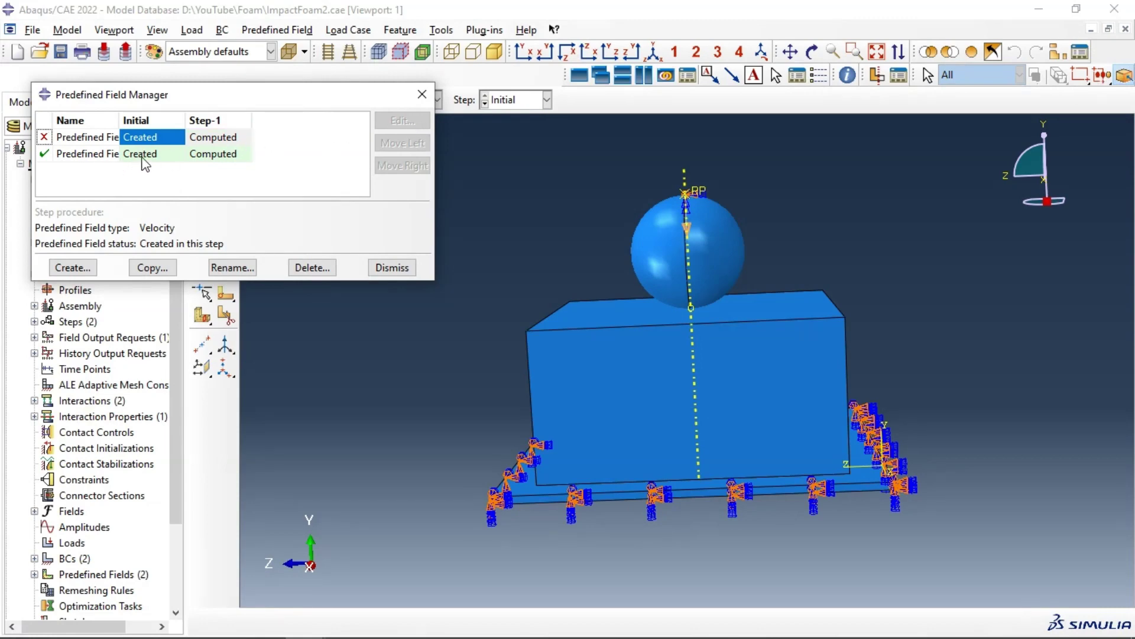
# Check the velocity components and definition of Predefined Field-2 and leave the predefined field list
pyautogui.click(165, 155)
pyautogui.click(410, 123)
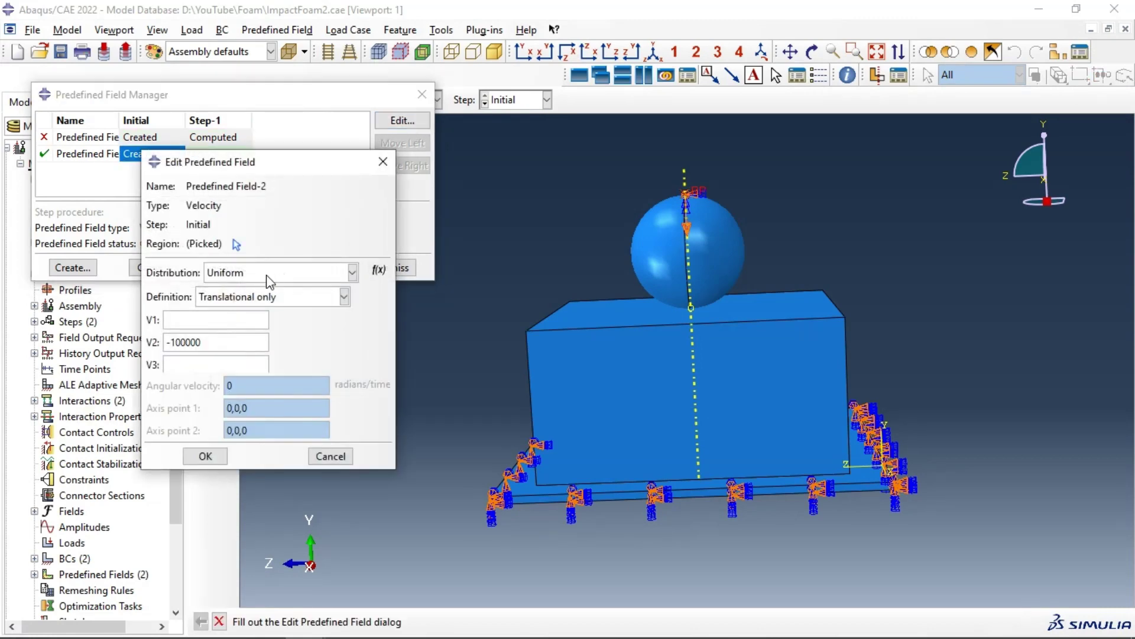
pyautogui.click(199, 319)
pyautogui.click(218, 457)
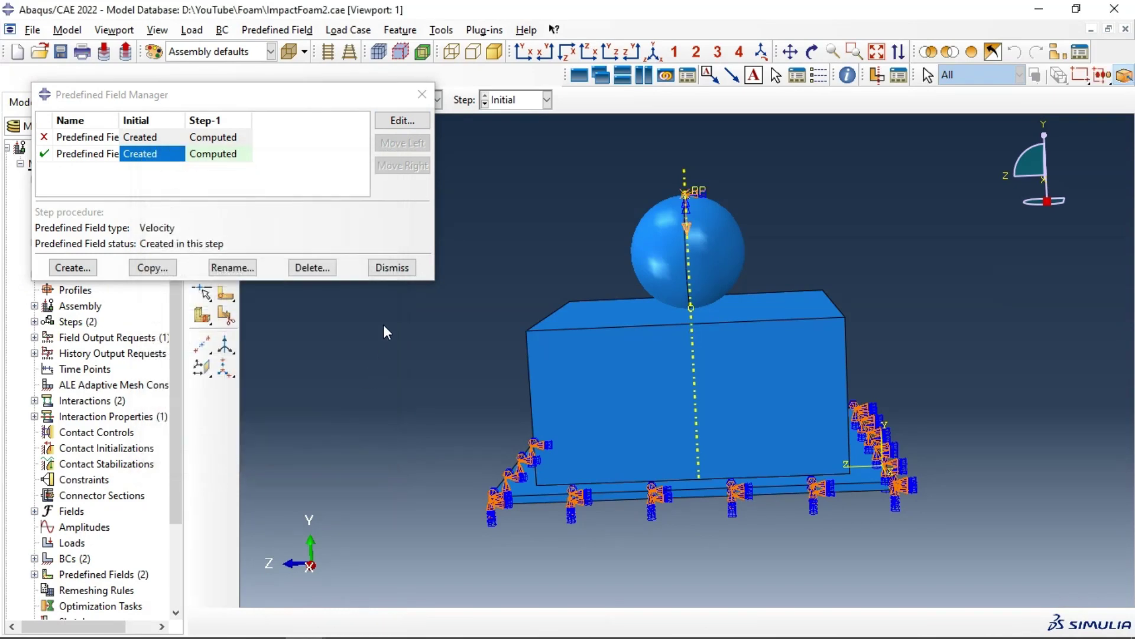
pyautogui.click(396, 268)
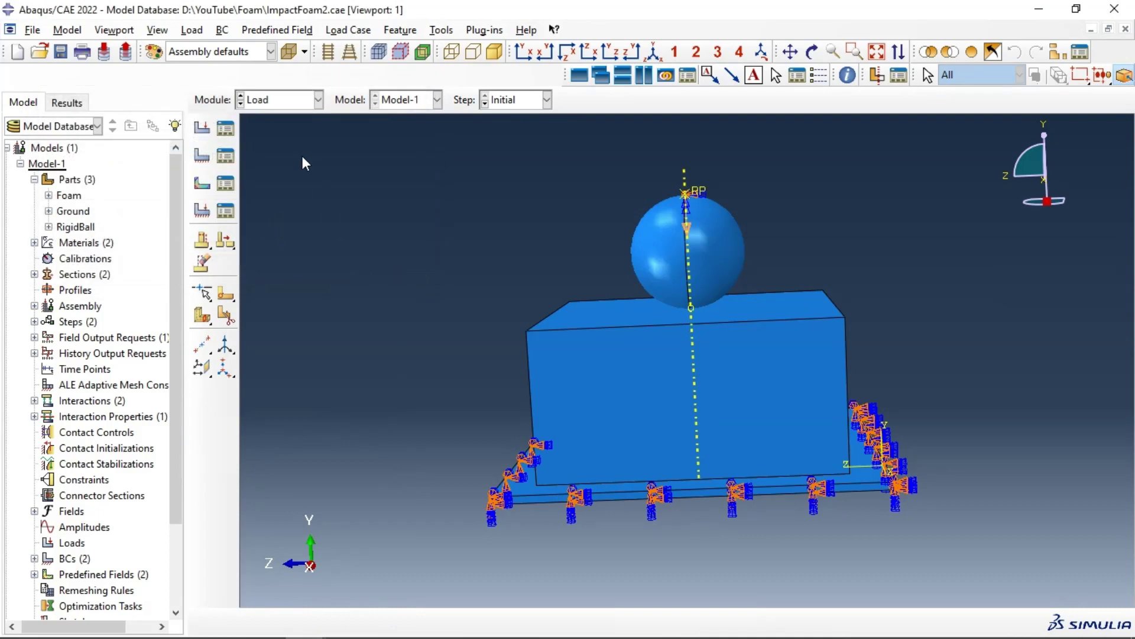
# Seed the RigidBall part in the Mesh module with an approximate global size of 10
pyautogui.click(271, 105)
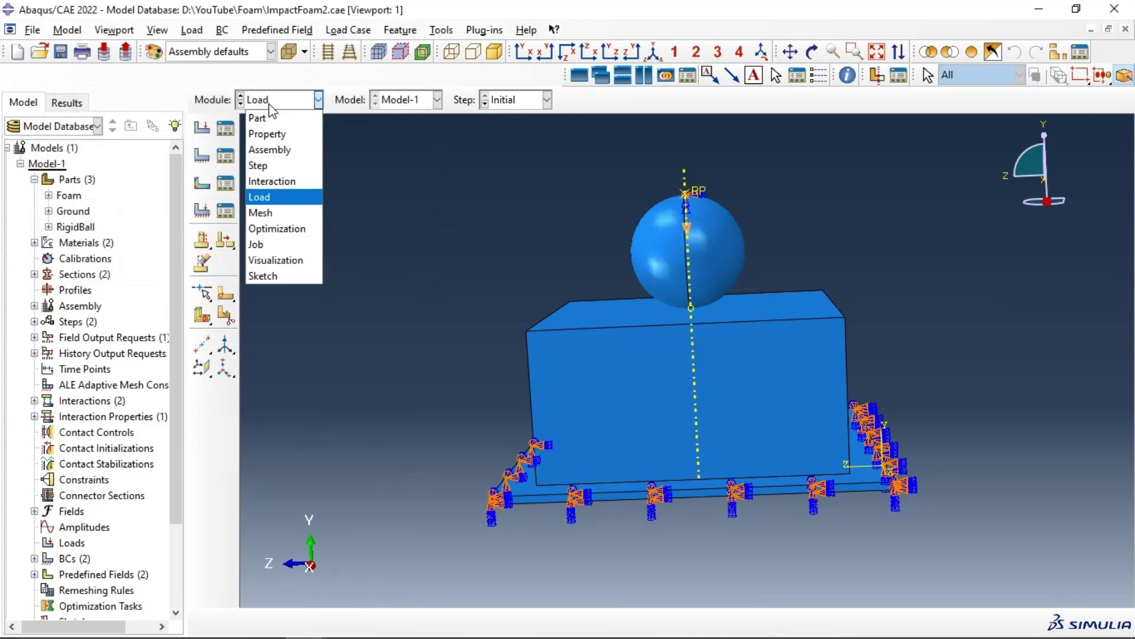
pyautogui.click(283, 220)
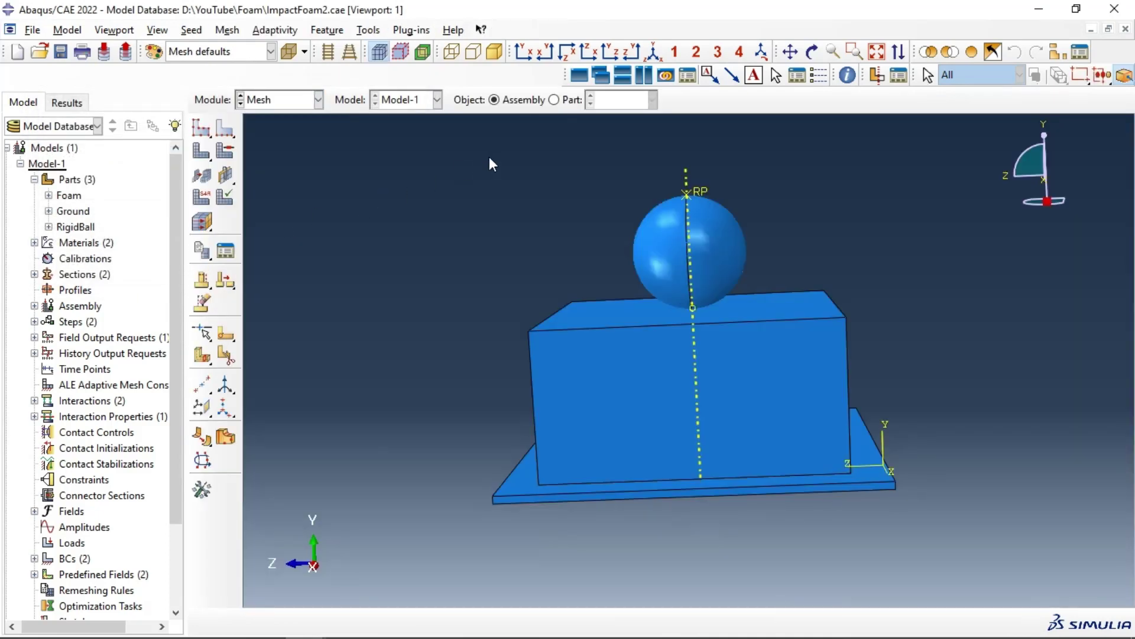
pyautogui.click(560, 100)
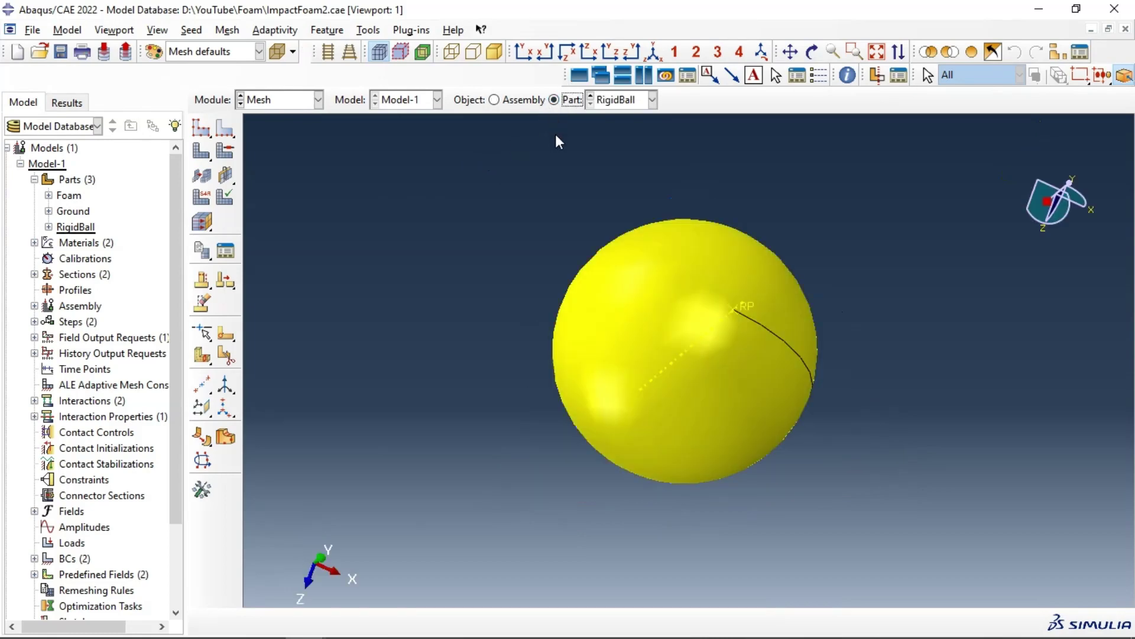
pyautogui.click(201, 127)
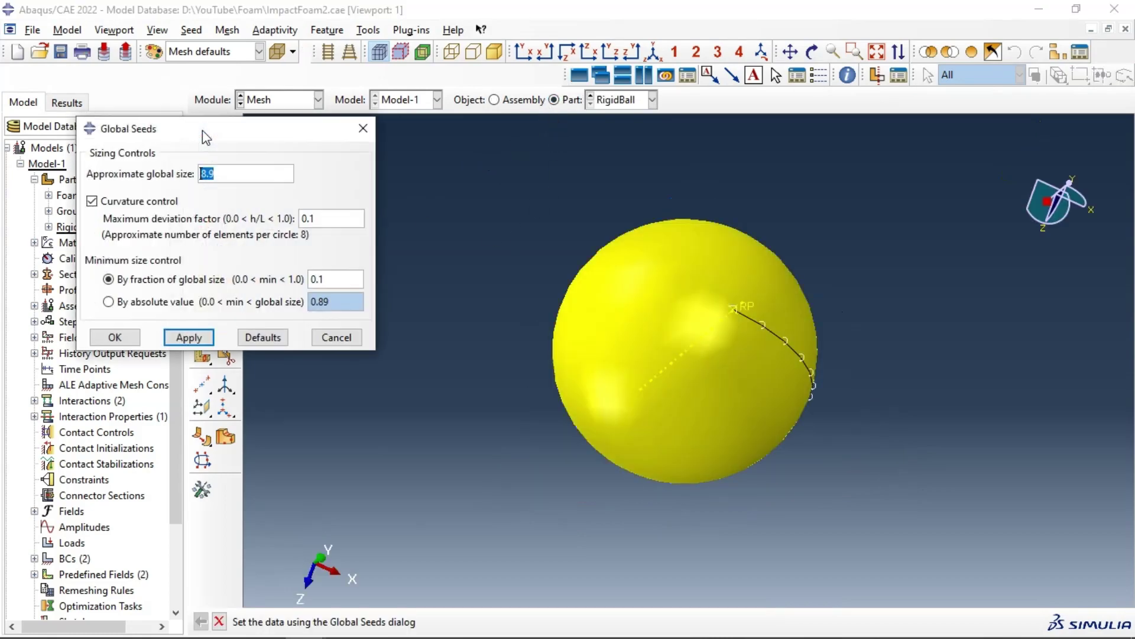
pyautogui.write('10')
pyautogui.click(187, 339)
pyautogui.click(115, 337)
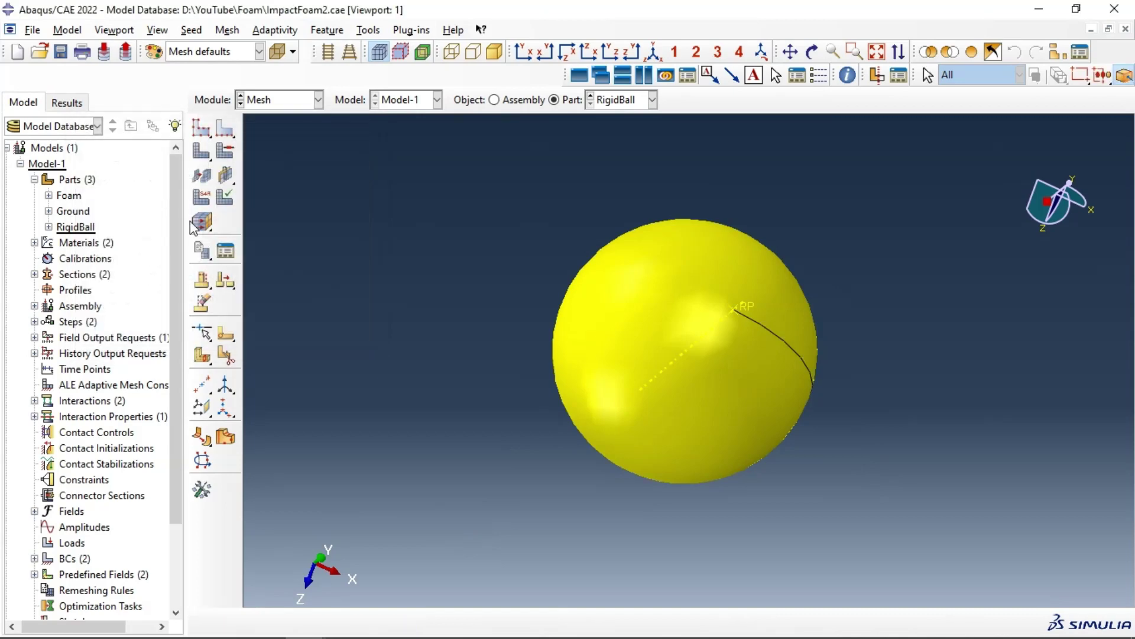
# Mesh the RigidBall part and check its assigned element type
pyautogui.click(202, 150)
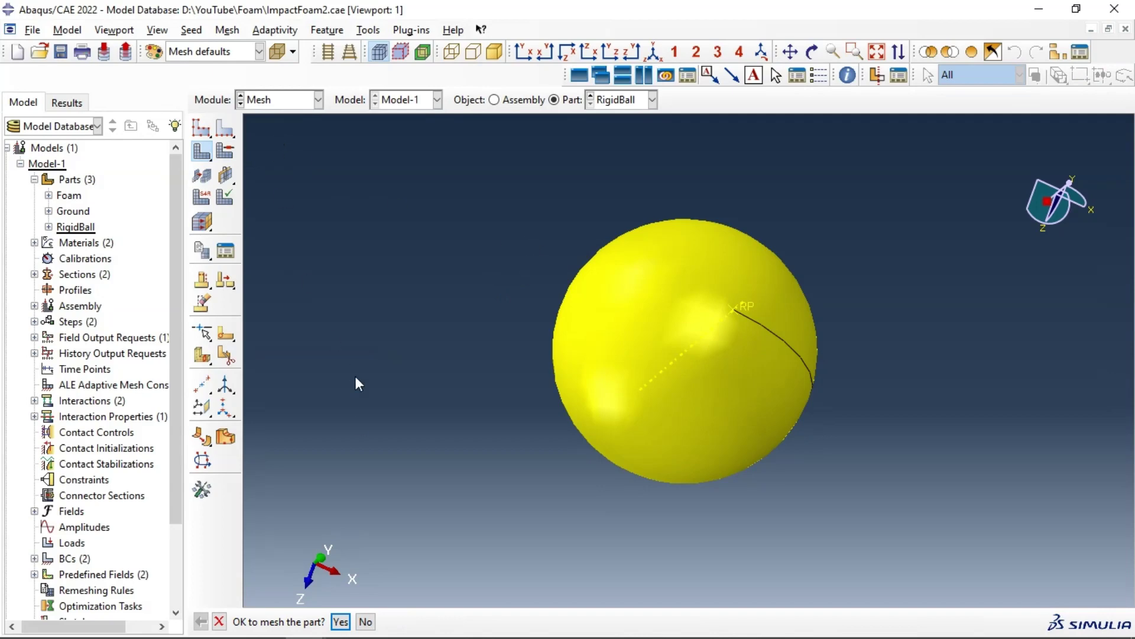
pyautogui.click(340, 621)
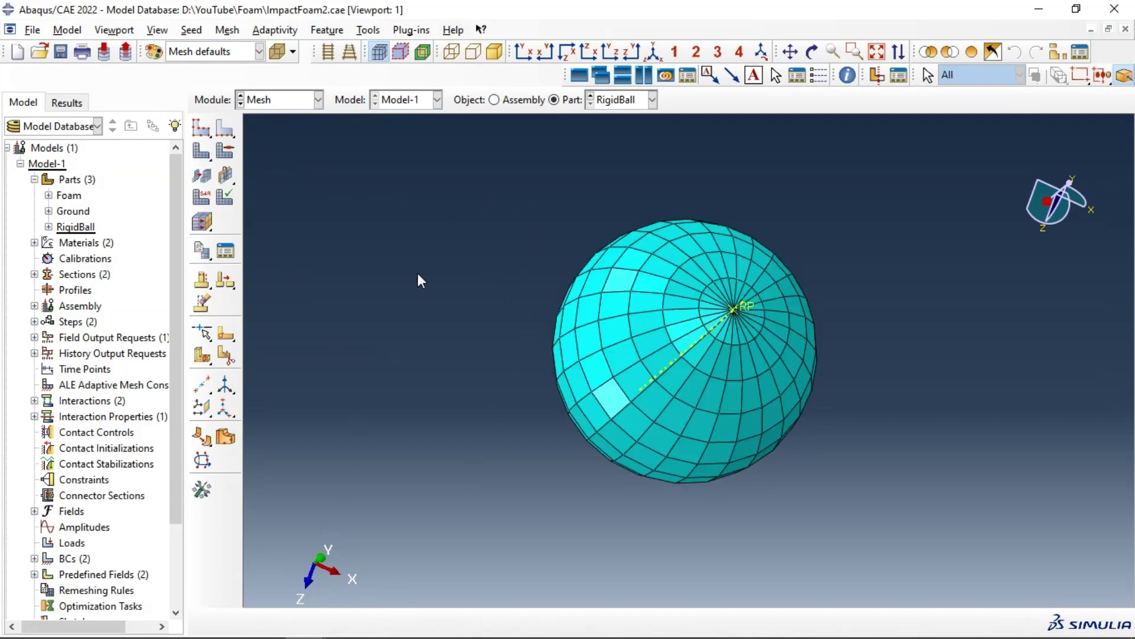
pyautogui.click(202, 198)
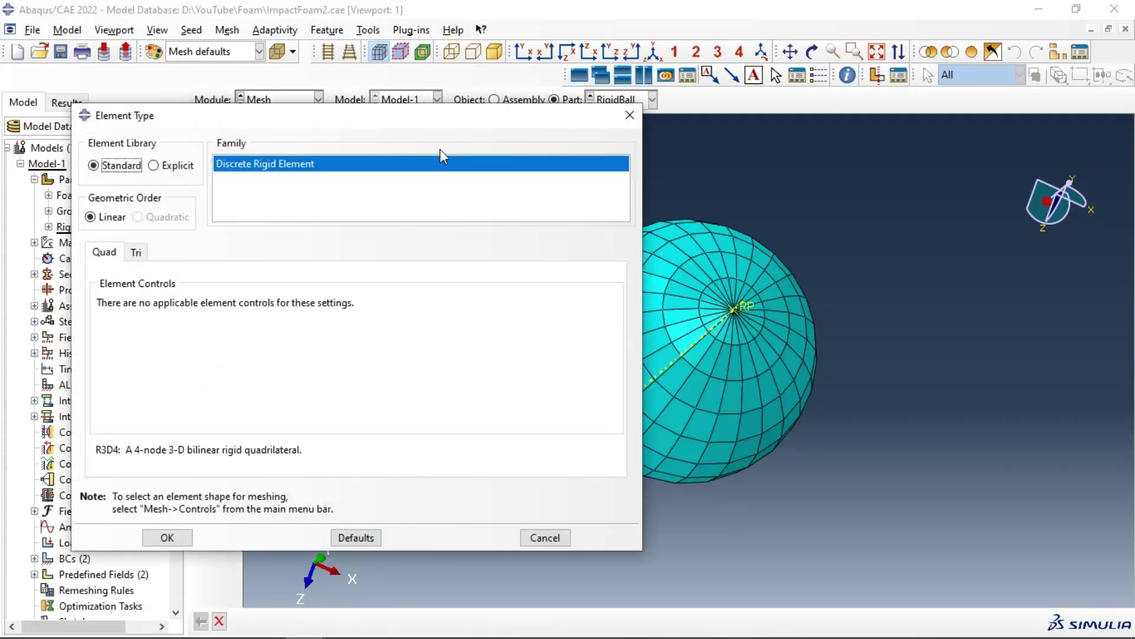
pyautogui.click(628, 116)
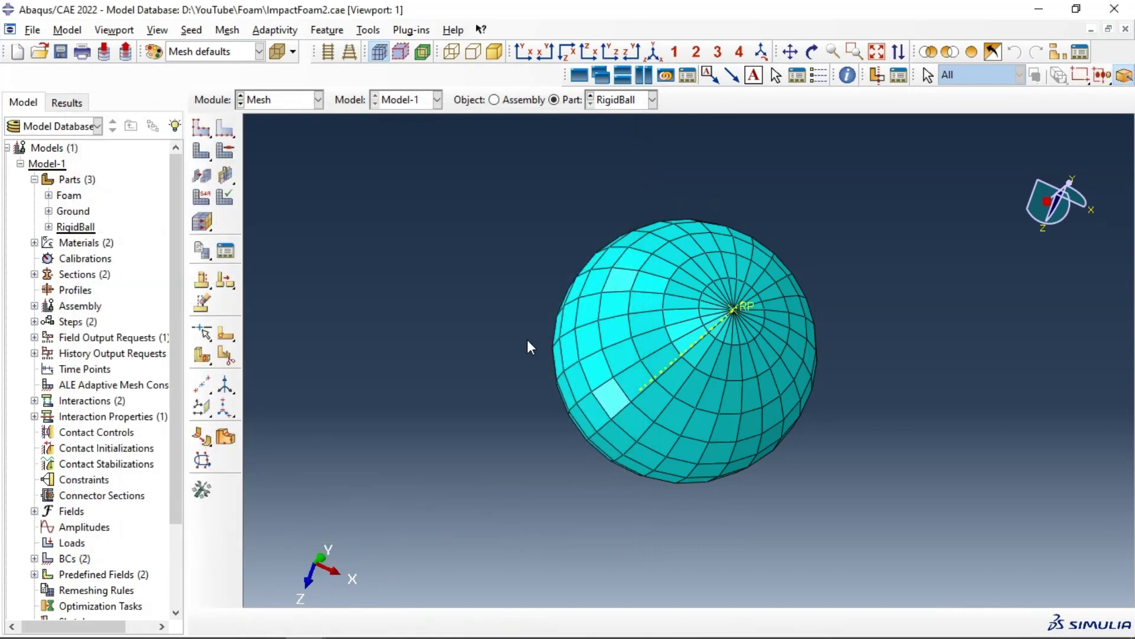
# Seed the Ground part with an approximate global size of 10
pyautogui.click(609, 101)
pyautogui.click(612, 132)
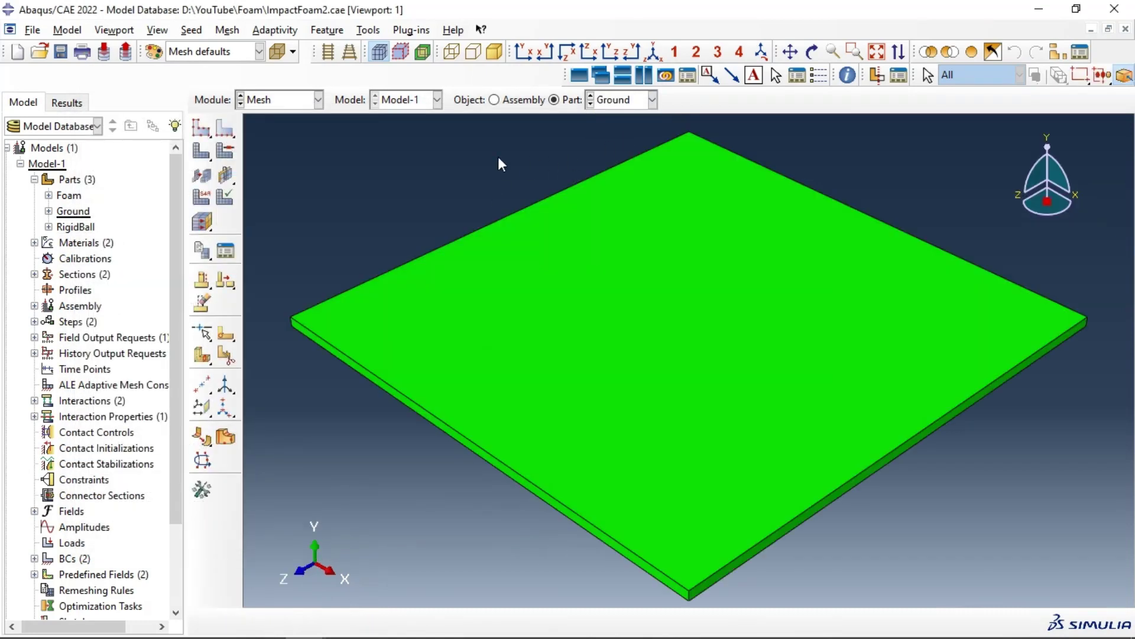
pyautogui.click(204, 130)
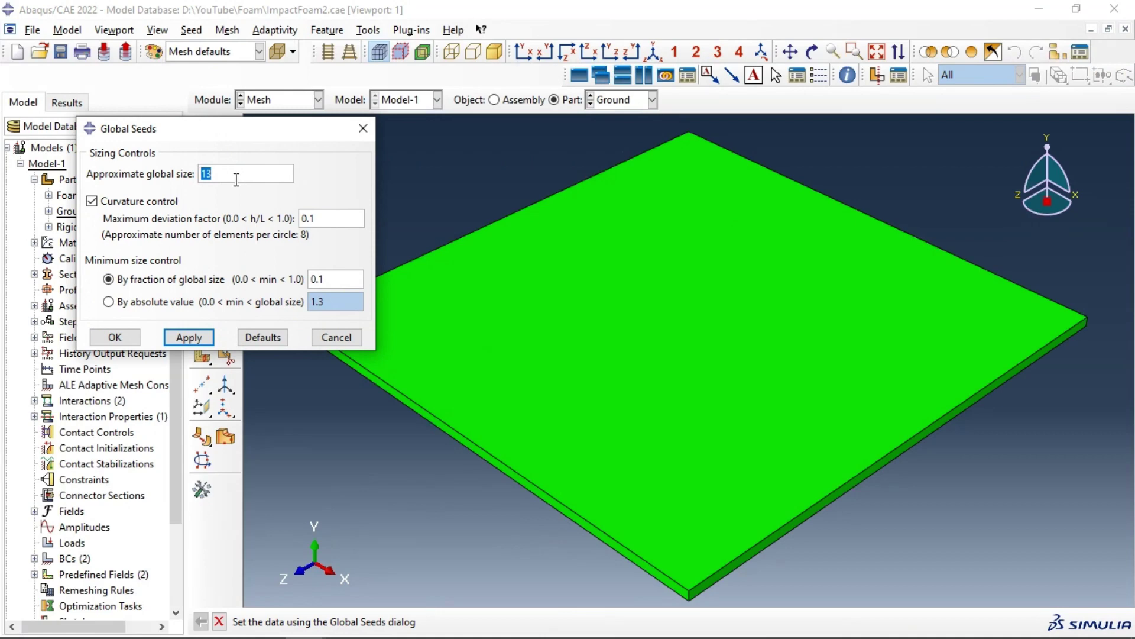
pyautogui.write('10')
pyautogui.click(189, 337)
pyautogui.click(115, 337)
# Mesh the Ground part and bring up the RigidBall part to check its mesh
pyautogui.click(211, 146)
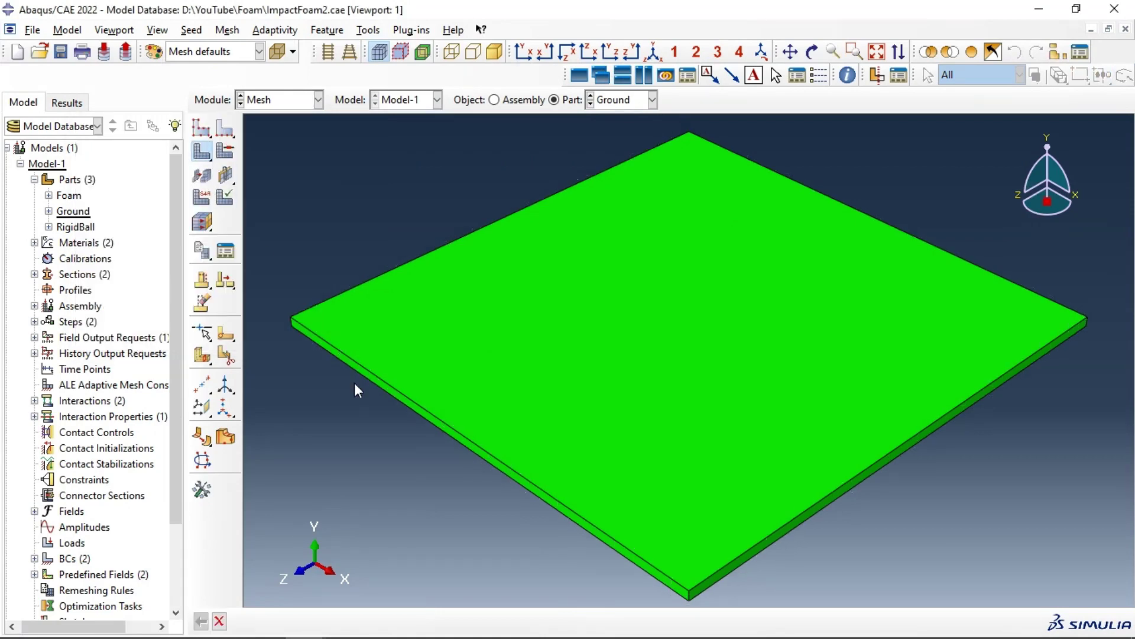
pyautogui.click(341, 622)
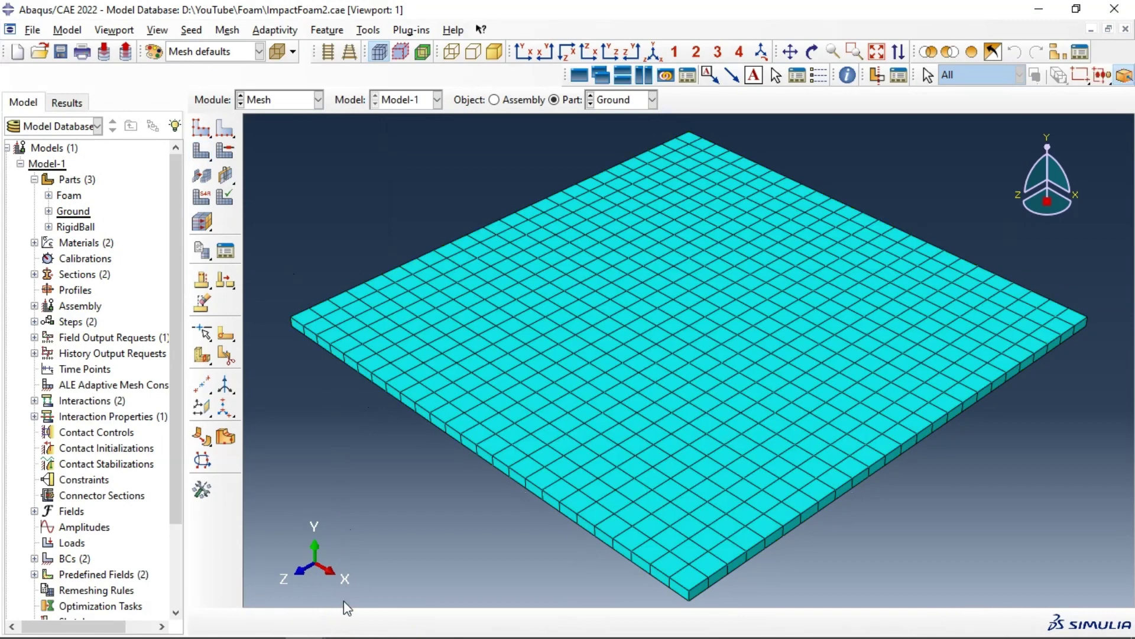
pyautogui.click(617, 101)
pyautogui.click(626, 149)
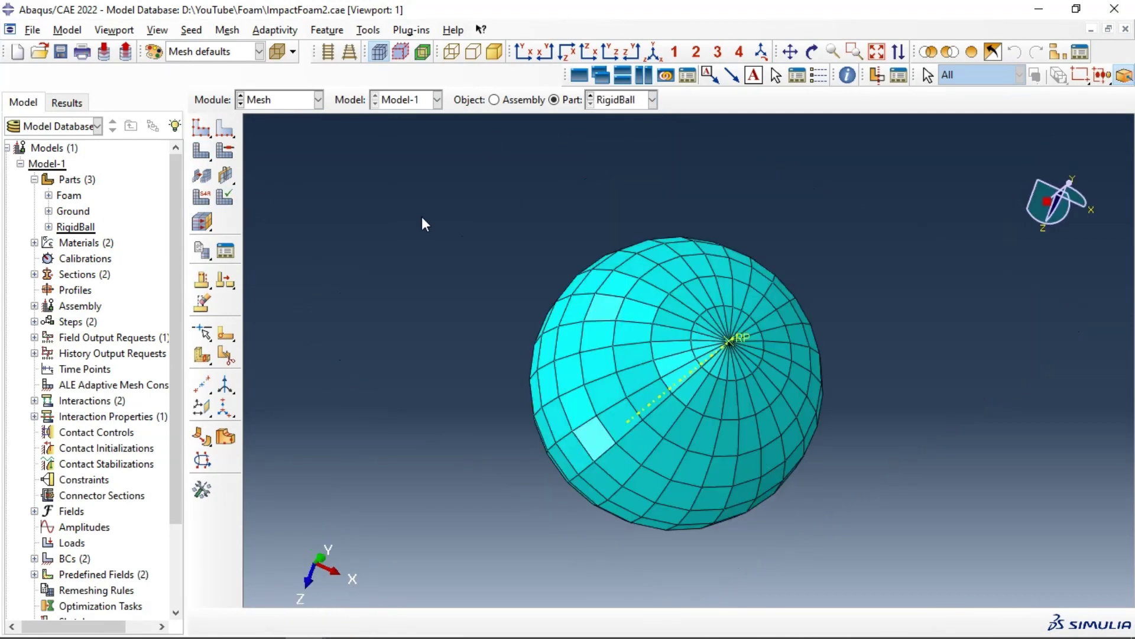
# Seed the Foam part with a smaller approximate global size and mesh it
pyautogui.click(617, 101)
pyautogui.click(614, 117)
pyautogui.click(201, 135)
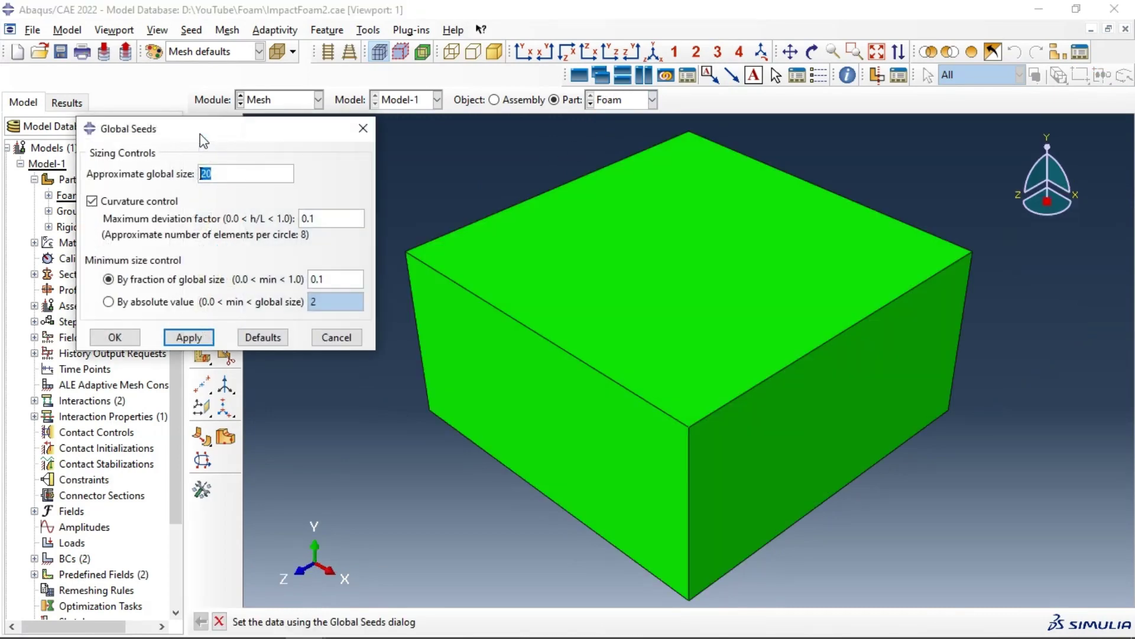
pyautogui.write('1')
pyautogui.click(187, 336)
pyautogui.click(115, 336)
pyautogui.click(201, 151)
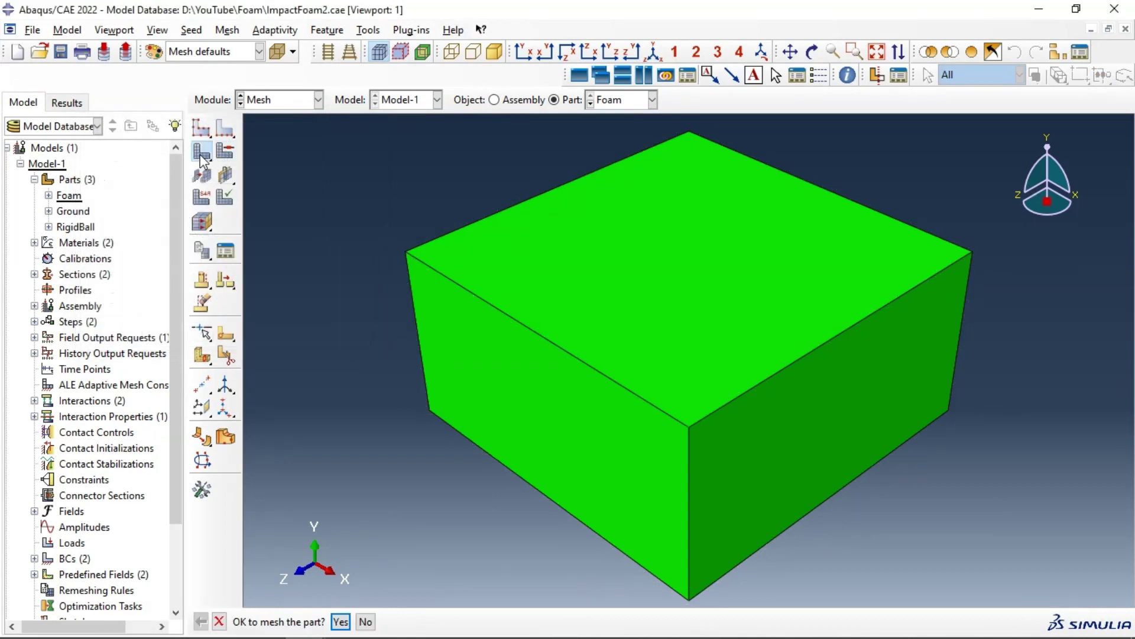
pyautogui.click(342, 621)
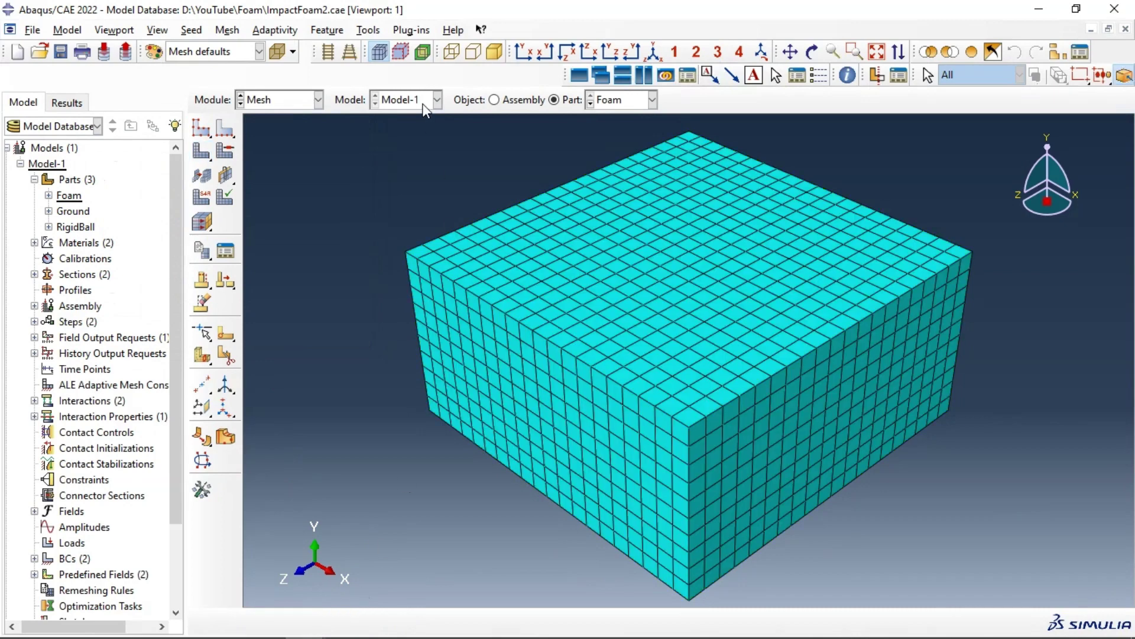
# Display the meshed assembly and inspect it from another angle
pyautogui.click(508, 99)
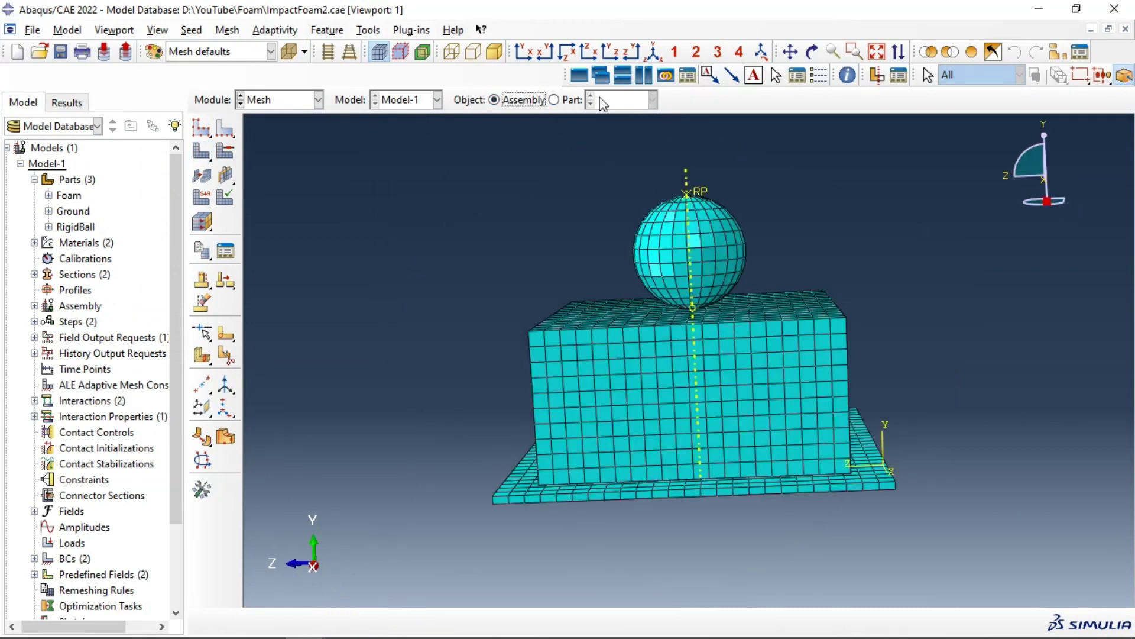
pyautogui.click(812, 53)
pyautogui.moveTo(727, 385); pyautogui.dragTo(393, 201)
# Create an analysis job named ImpactFoam from Model-1 in the Job module
pyautogui.click(281, 101)
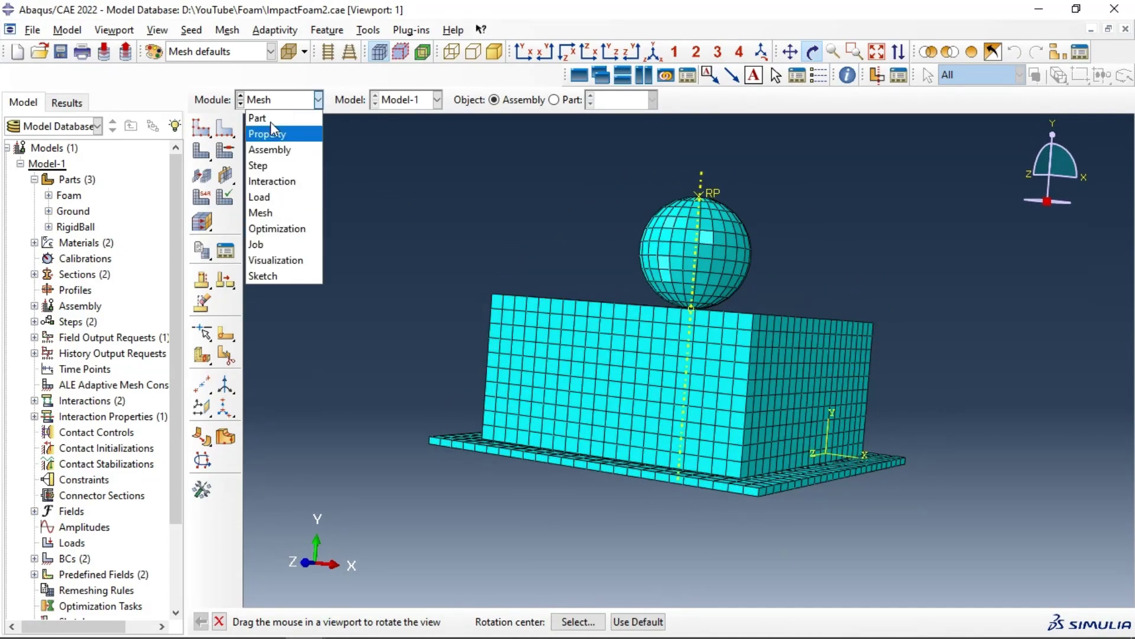
pyautogui.click(267, 239)
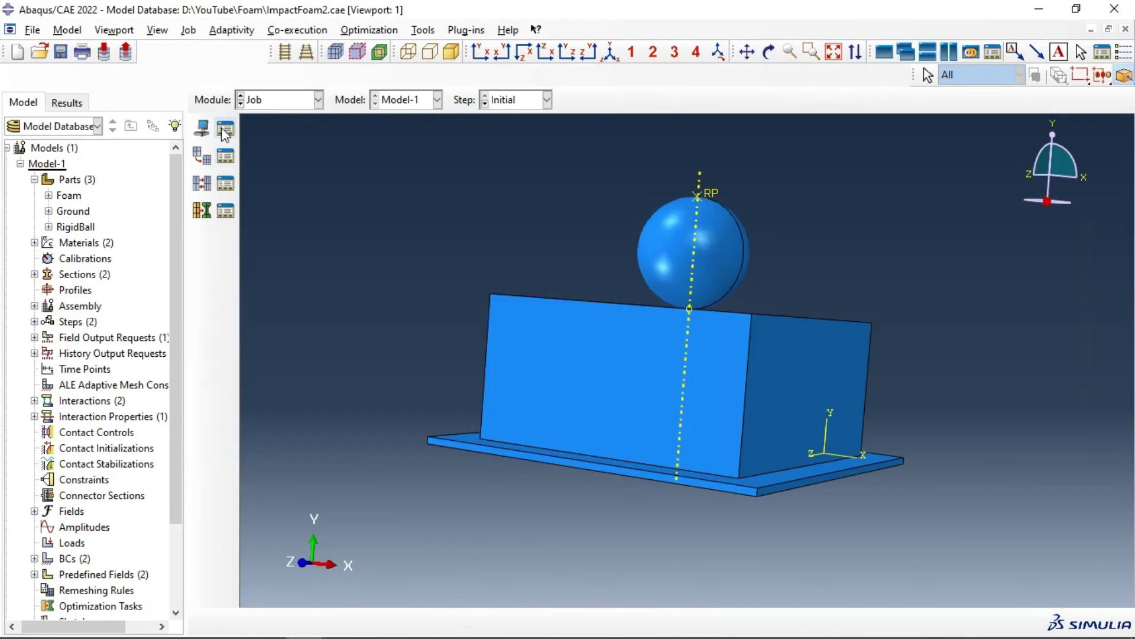
pyautogui.click(217, 129)
pyautogui.click(315, 379)
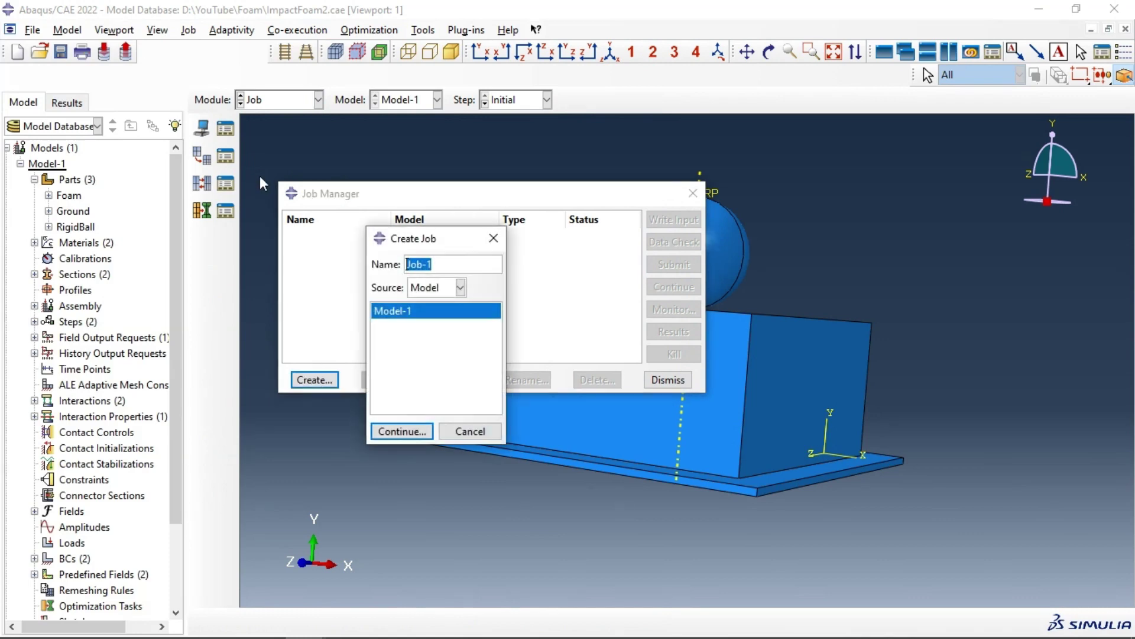
pyautogui.write('ImpactFoam')
pyautogui.click(404, 432)
# Set the job to use 2 processors and 4 domains with dynamic load balancing, and submit it
pyautogui.click(357, 242)
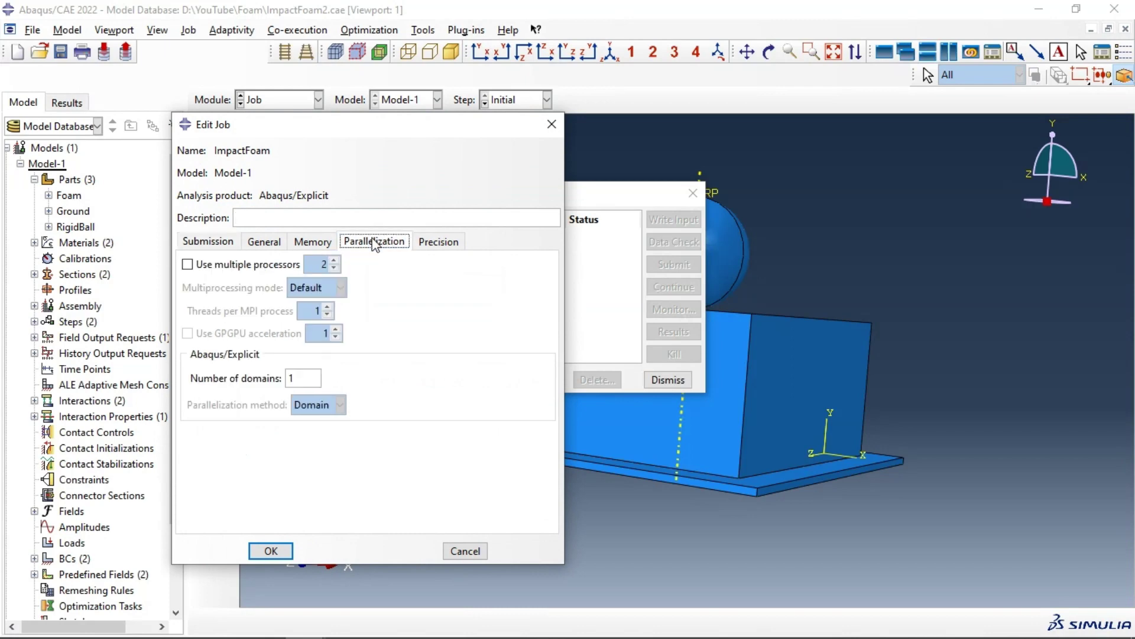
pyautogui.click(284, 265)
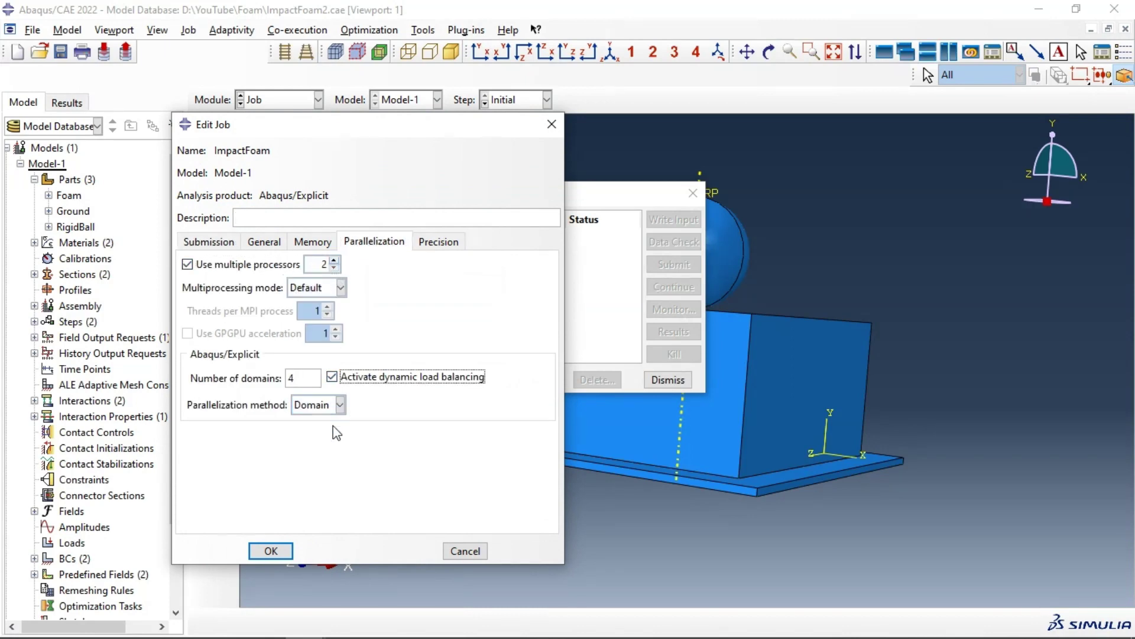
pyautogui.click(270, 550)
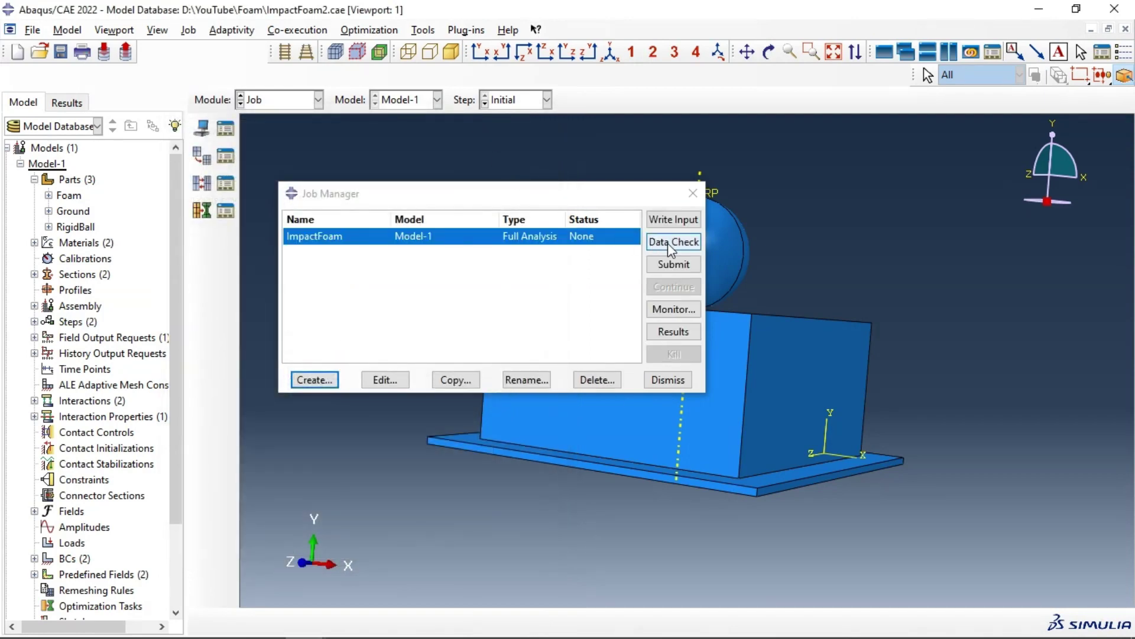
pyautogui.click(670, 266)
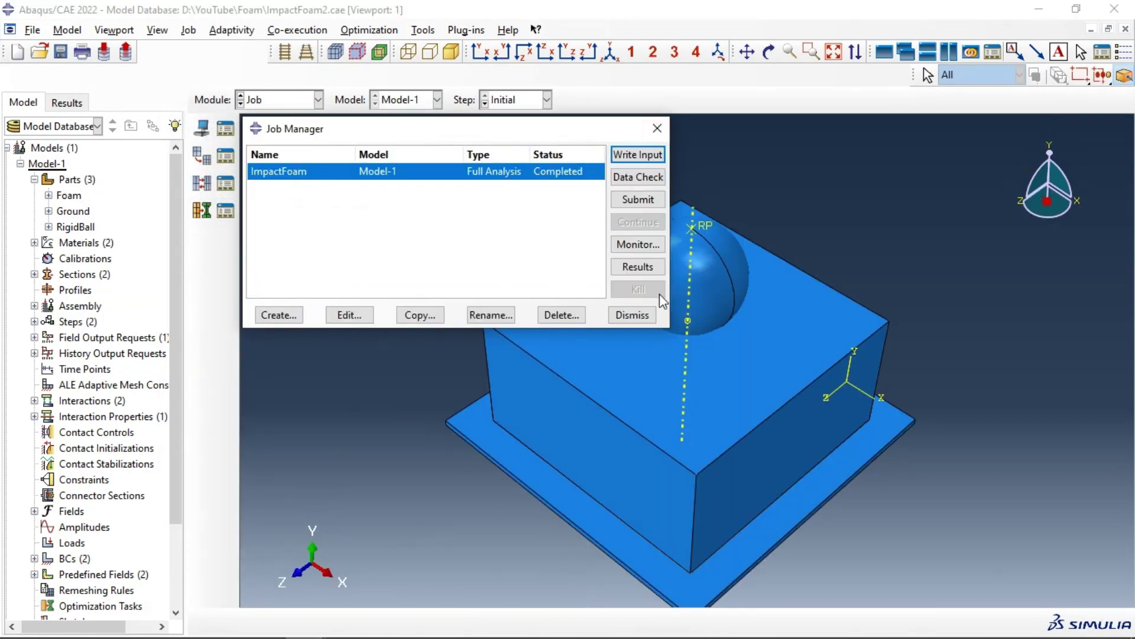
# Open the ImpactFoam results and plot the deformed shape, viewed from above the impact area
pyautogui.click(635, 267)
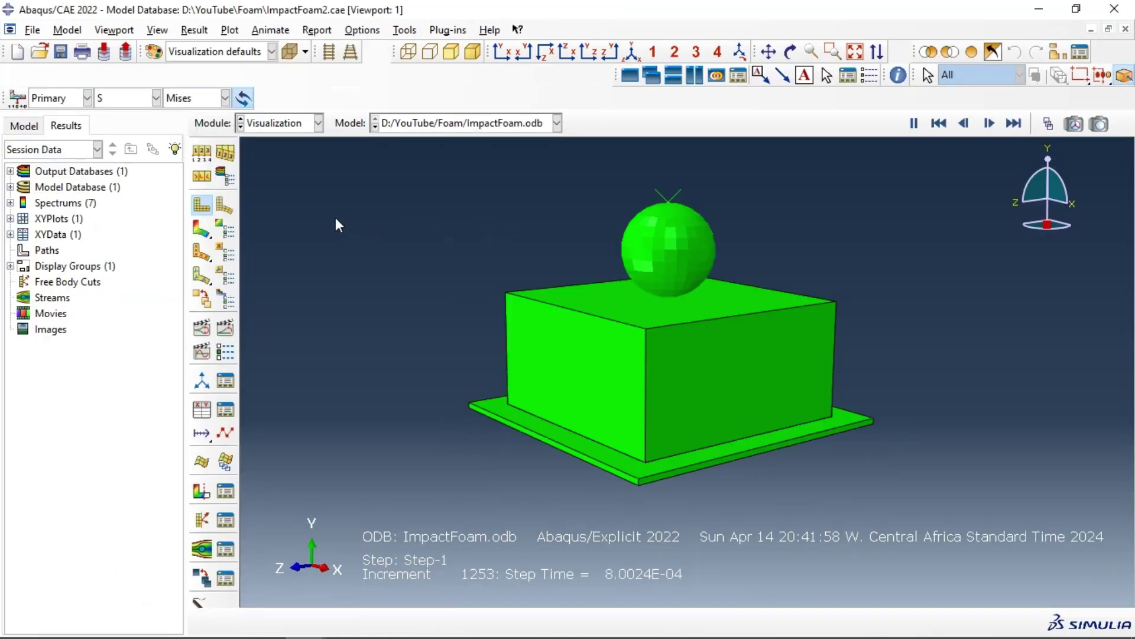
pyautogui.click(226, 207)
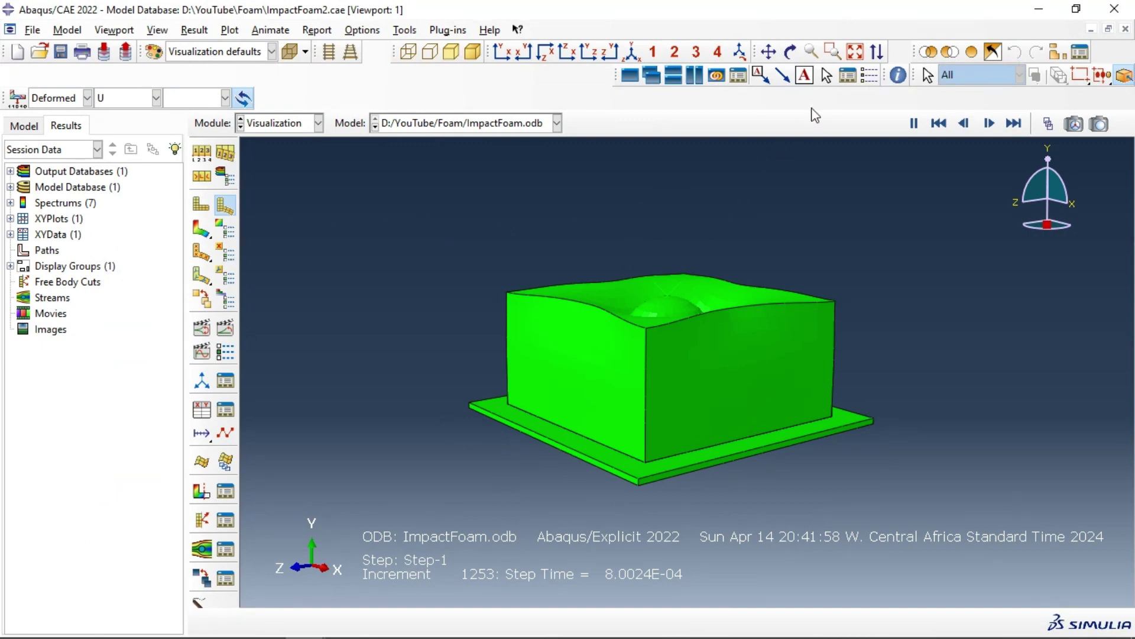
pyautogui.click(791, 52)
pyautogui.moveTo(718, 215); pyautogui.dragTo(663, 343)
# Contour the von Mises stress on the deformed shape and animate it over the time history
pyautogui.click(204, 230)
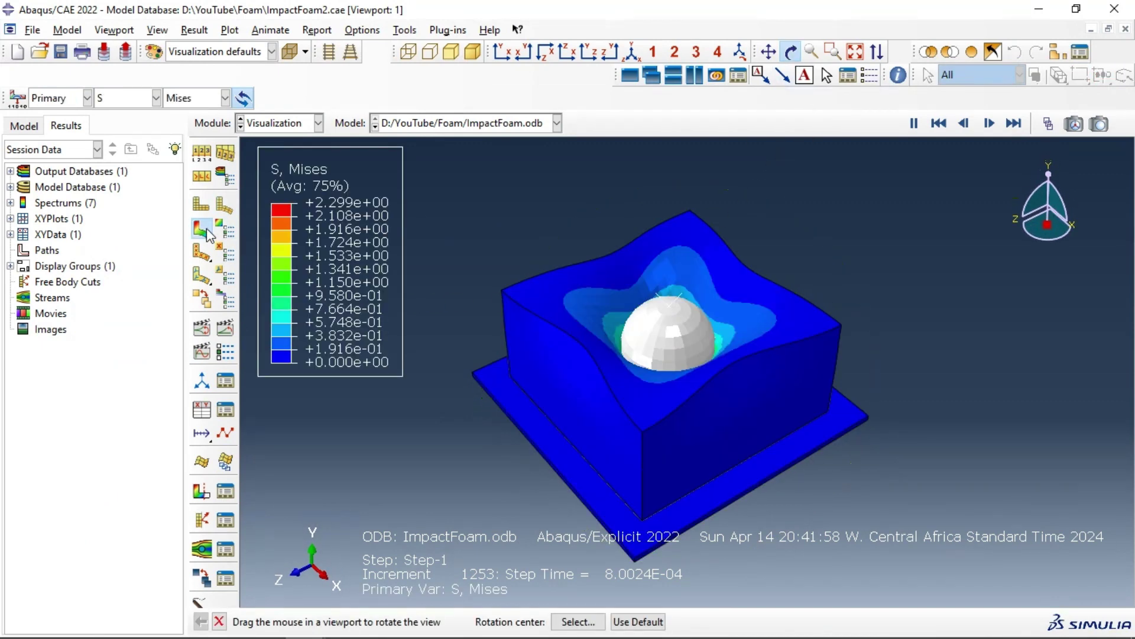
pyautogui.click(224, 330)
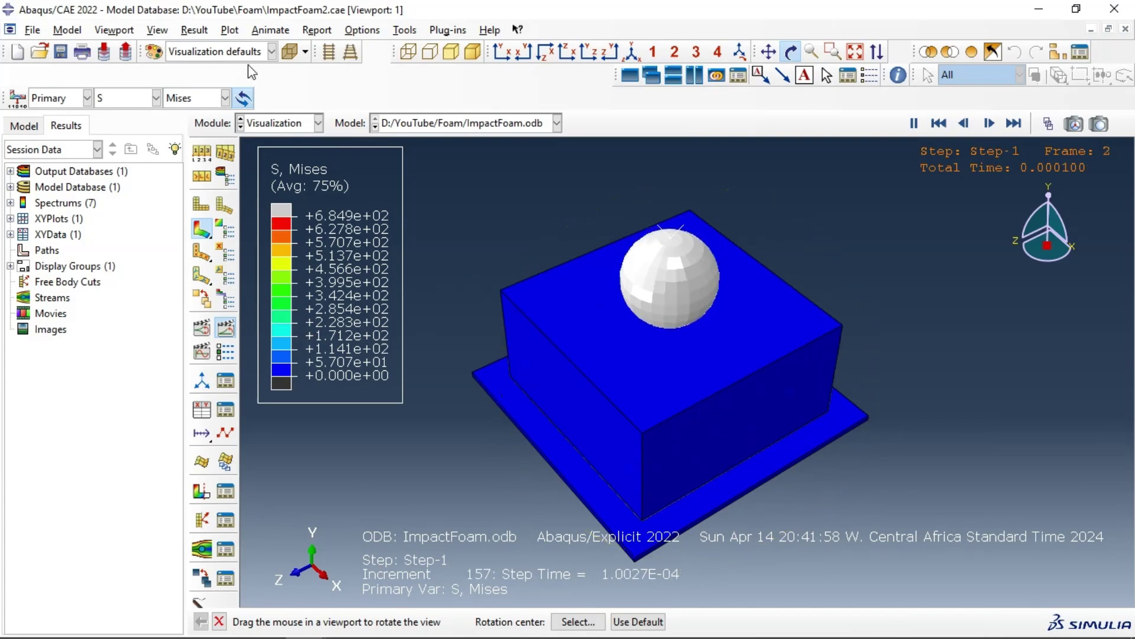
# Color code the model by Sections and animate the plain deformed shape over the time history
pyautogui.click(201, 51)
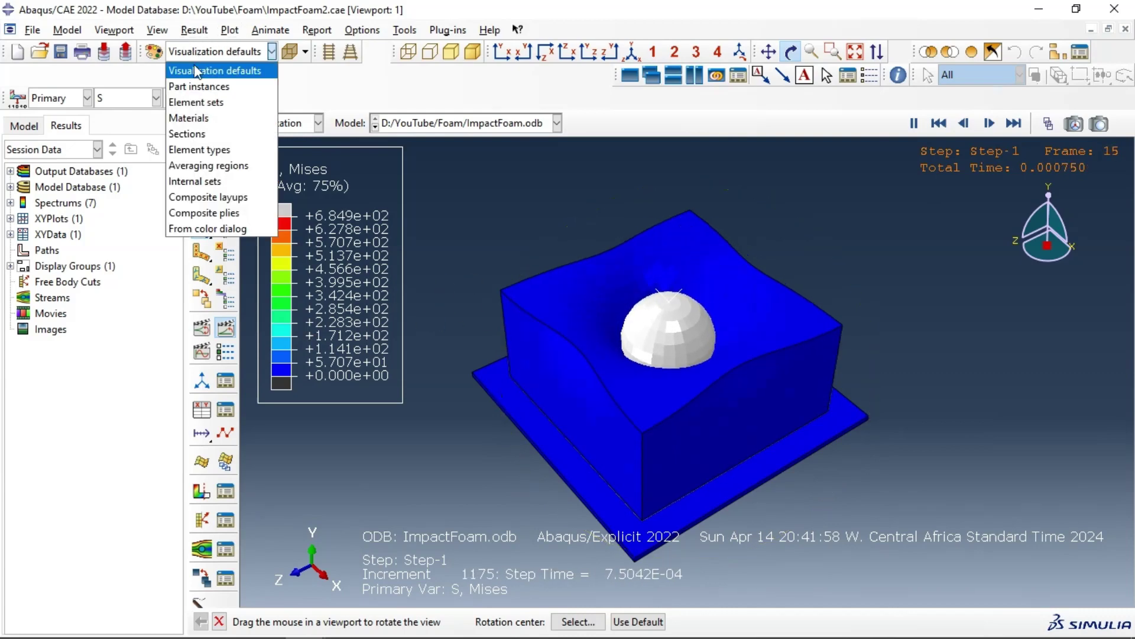
pyautogui.click(200, 135)
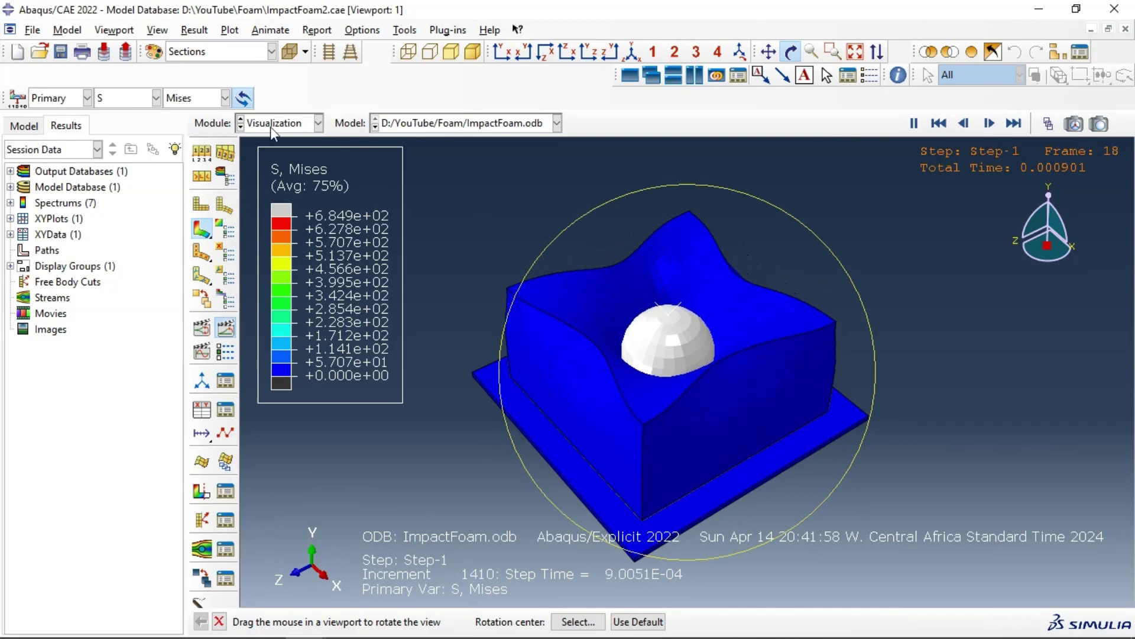
pyautogui.click(224, 206)
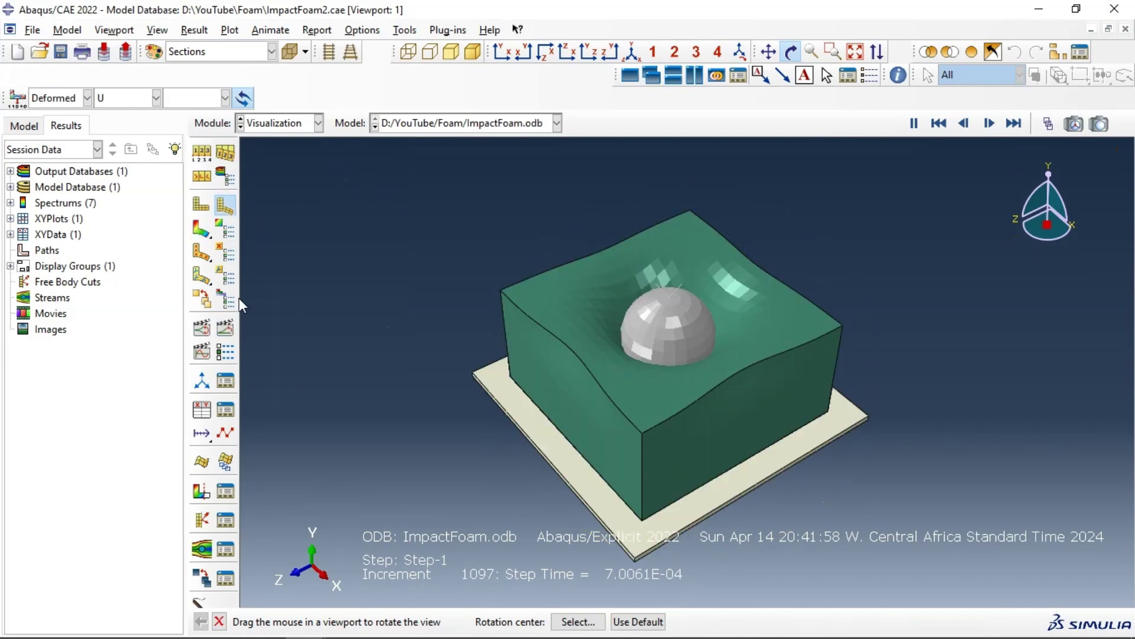
pyautogui.click(225, 327)
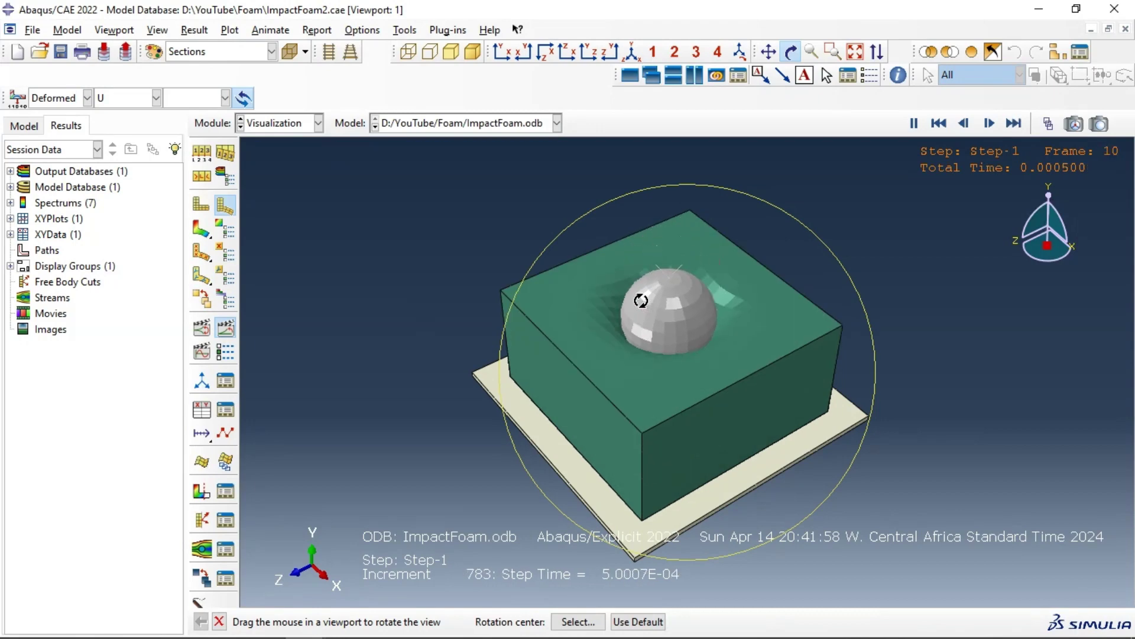
pyautogui.moveTo(639, 301); pyautogui.dragTo(630, 301)
# Create XY data from ODB history output and plot internal energy ALLIE, followed by kinetic energy ALLKE, for the whole model
pyautogui.click(208, 411)
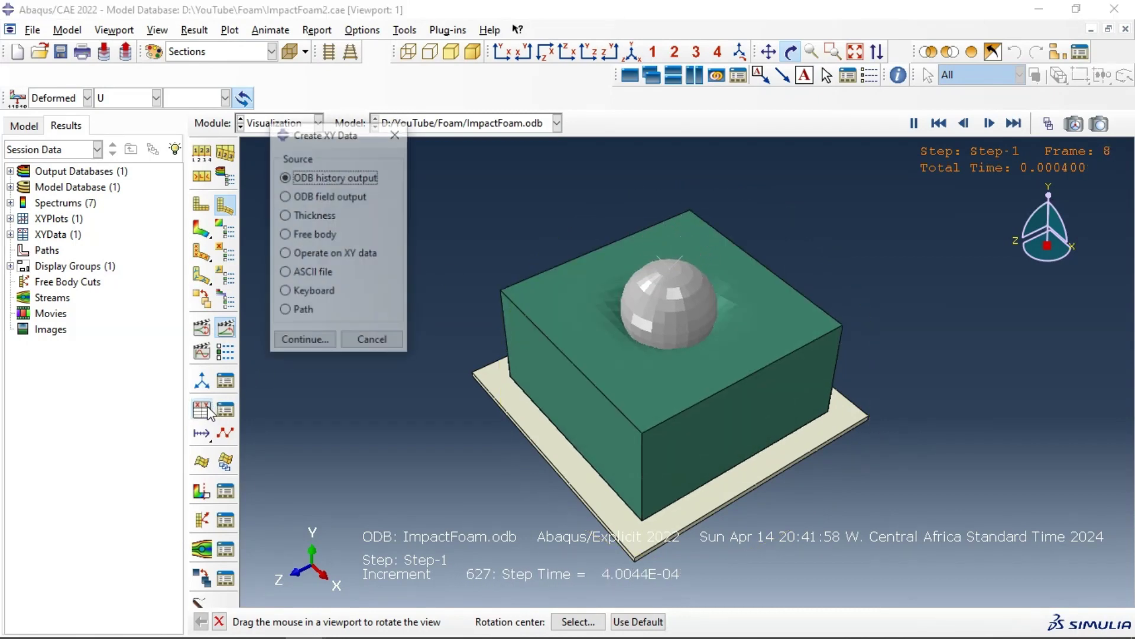
pyautogui.click(304, 340)
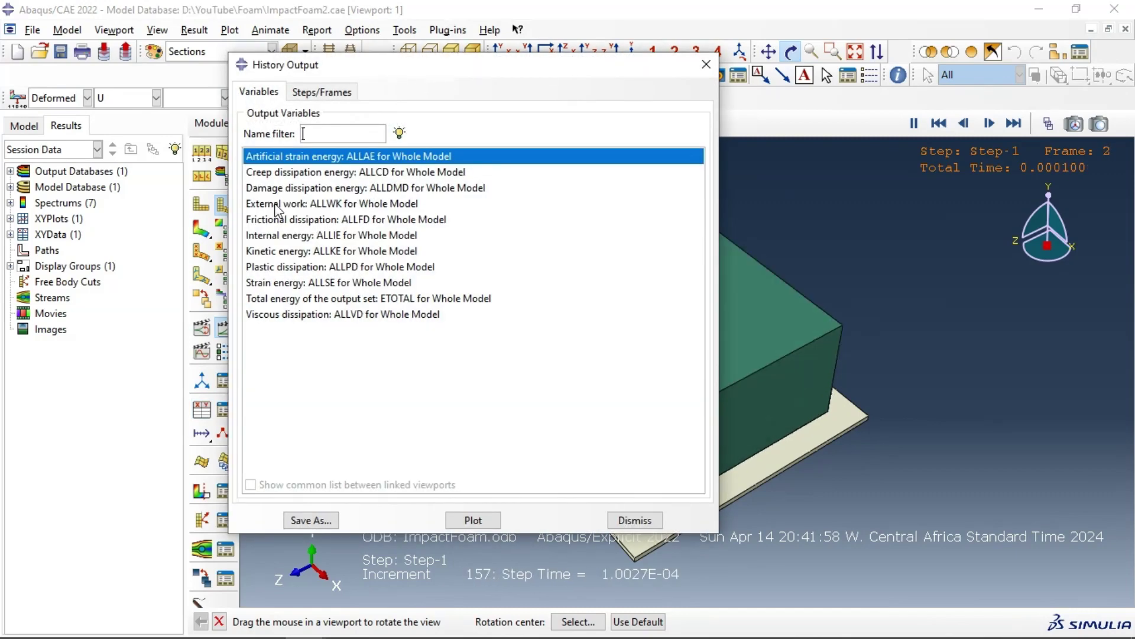
pyautogui.click(273, 235)
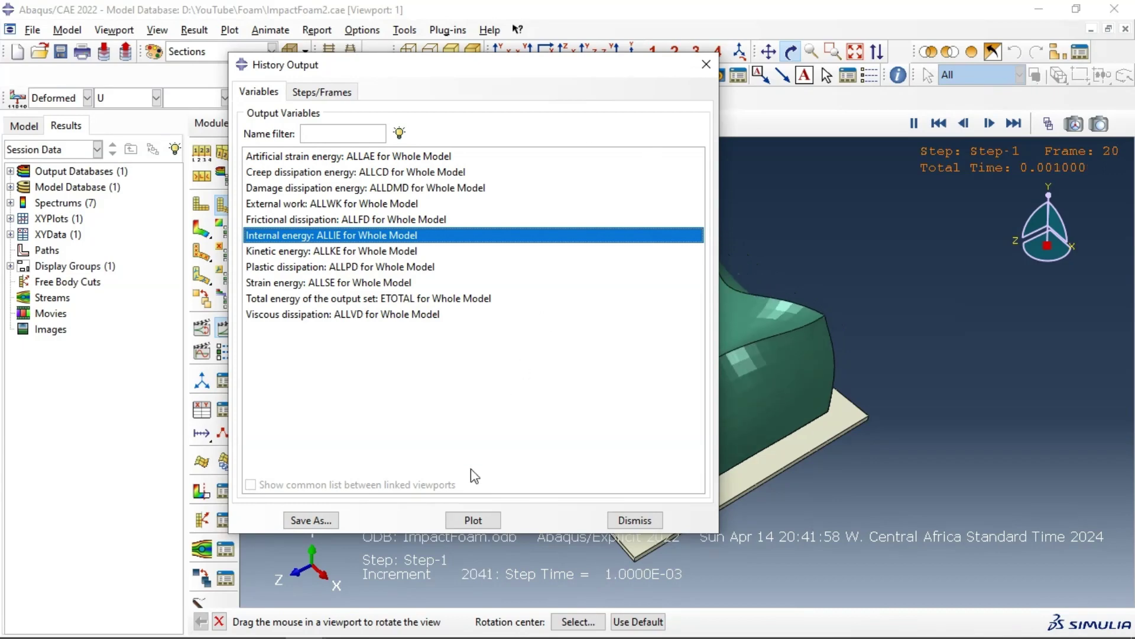
pyautogui.click(466, 518)
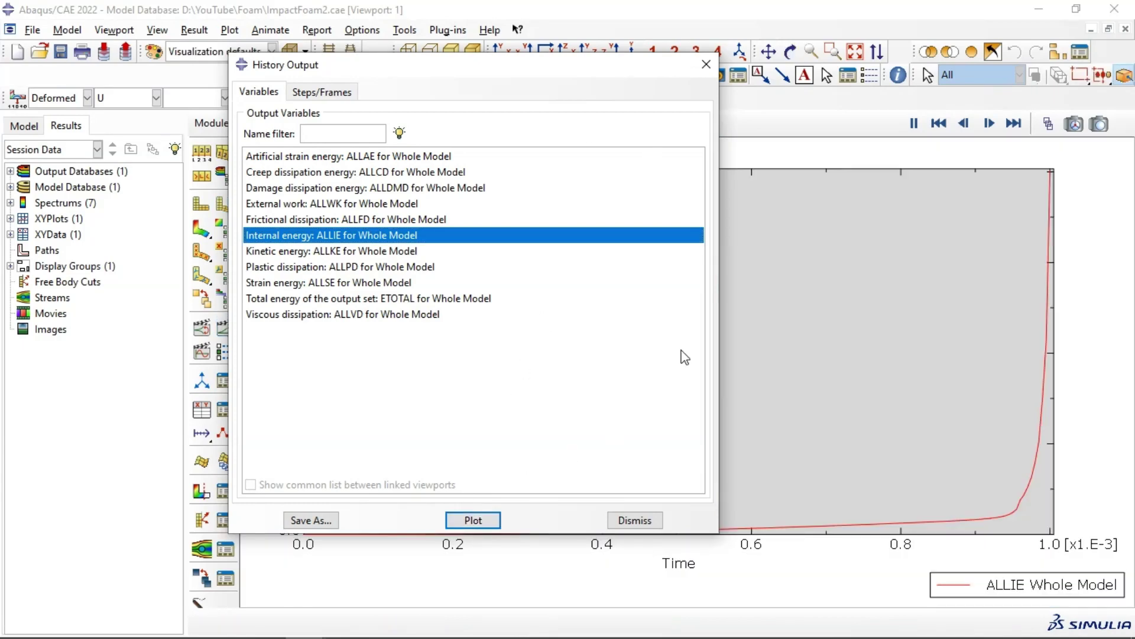
pyautogui.click(320, 252)
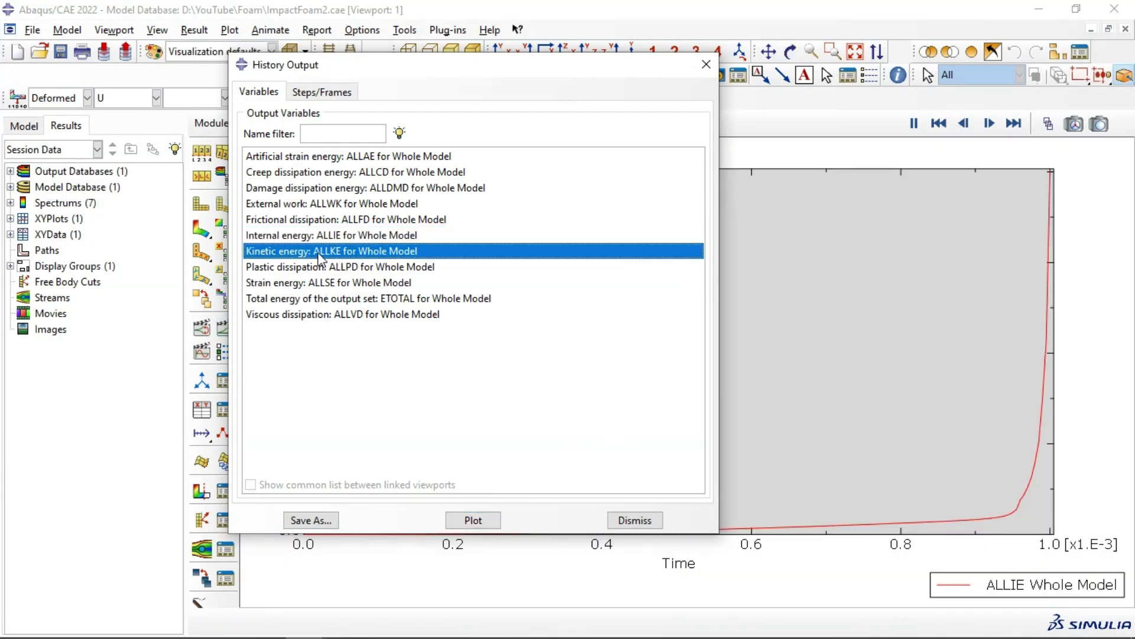
pyautogui.click(450, 520)
# Plot strain energy ALLSE and total energy ETOTAL for the whole model, and close the history output list
pyautogui.click(288, 269)
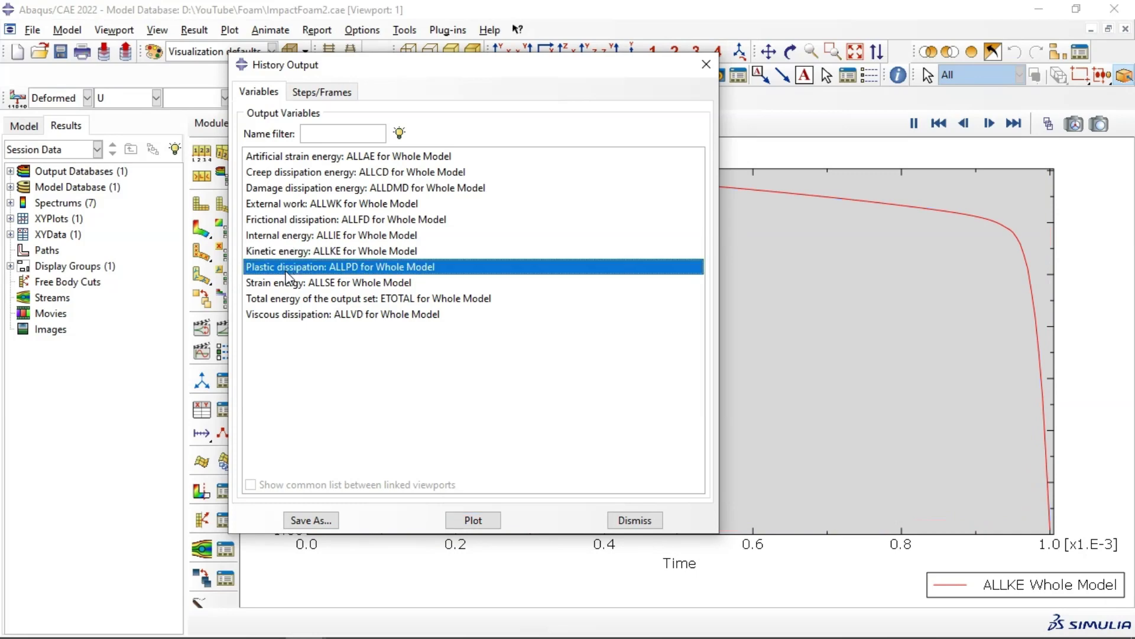
pyautogui.click(282, 285)
pyautogui.click(469, 522)
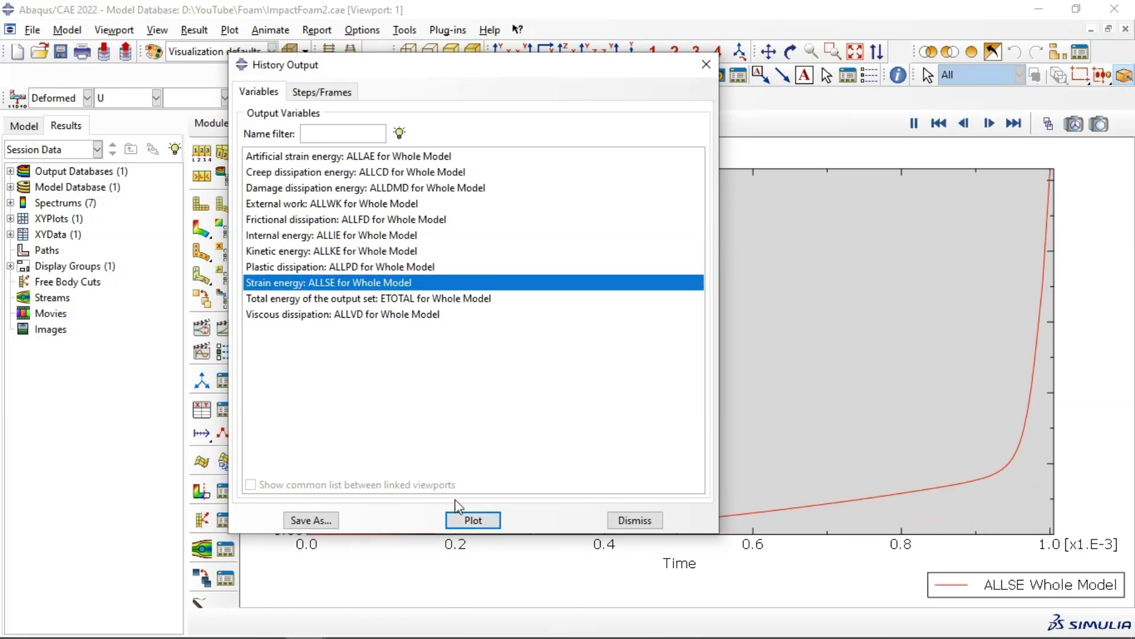
pyautogui.click(290, 300)
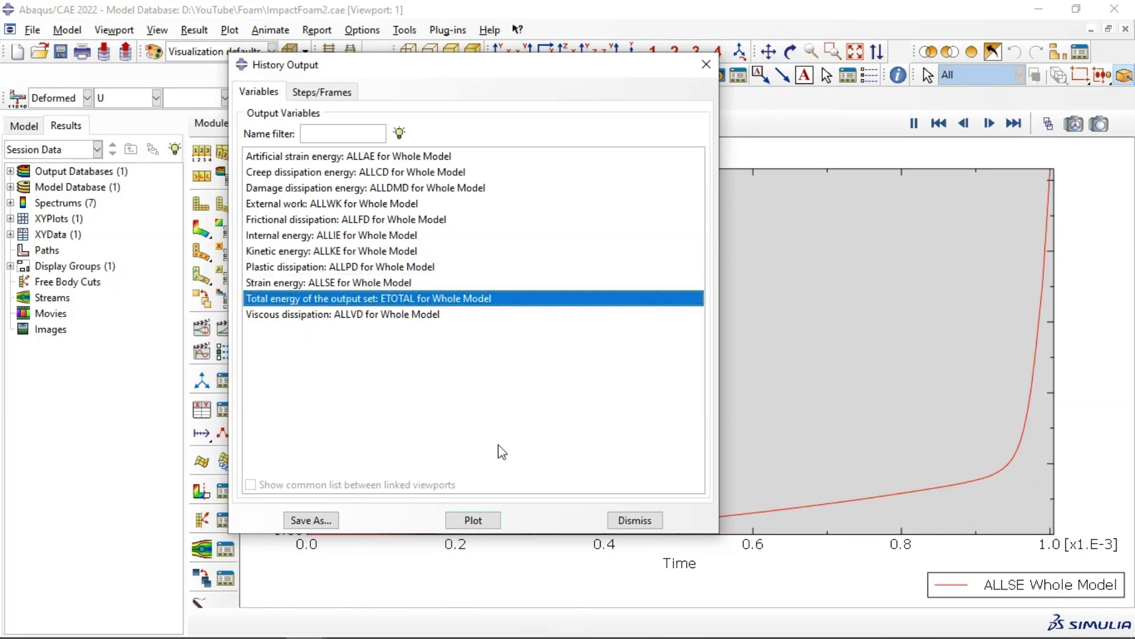
pyautogui.click(481, 521)
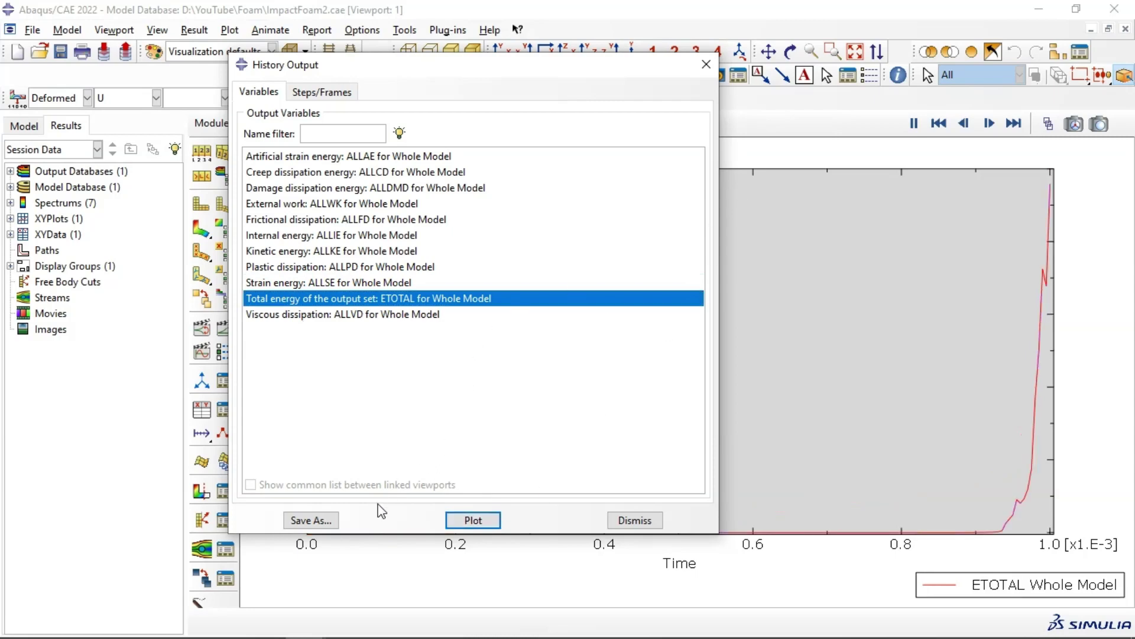
pyautogui.click(636, 520)
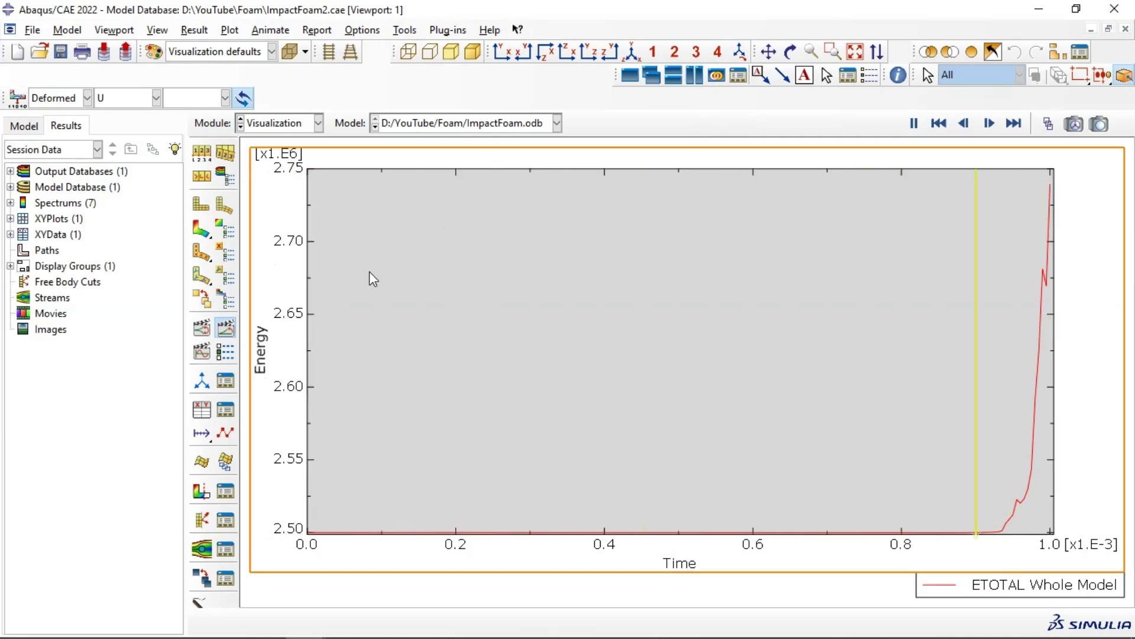
# Replace the energy plot with the von Mises stress contours and run their time history animation
pyautogui.click(202, 231)
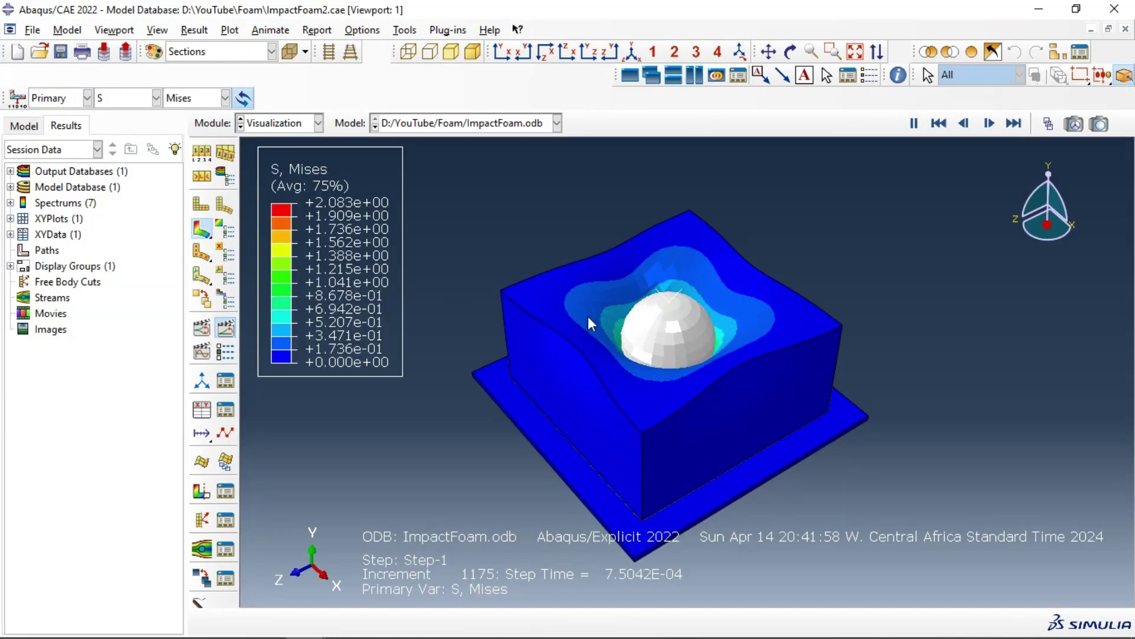
pyautogui.click(226, 330)
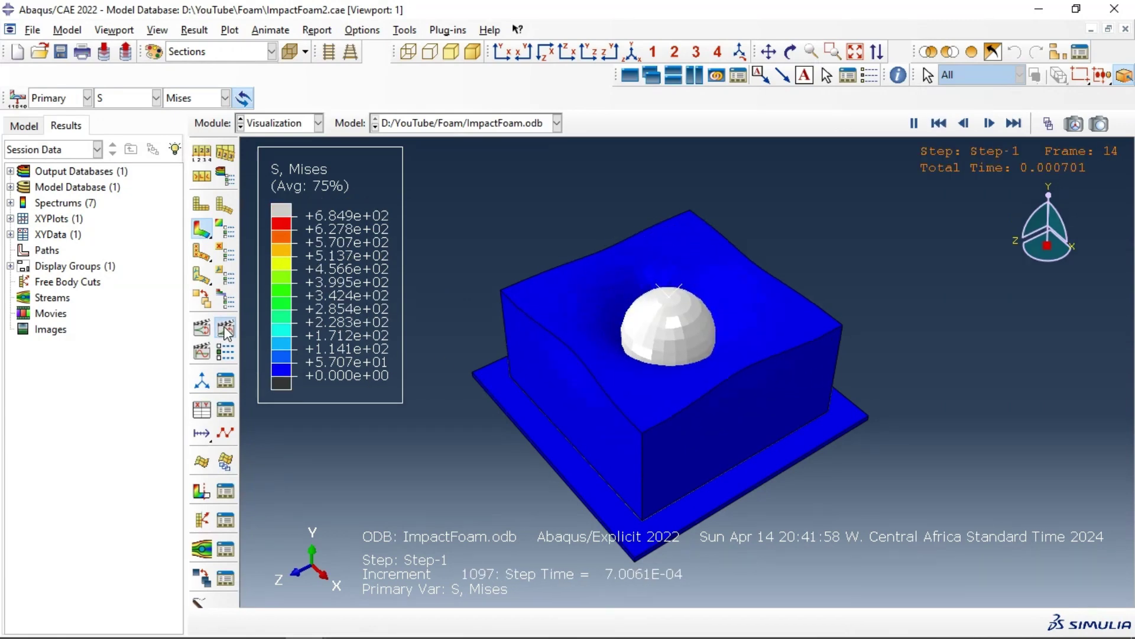